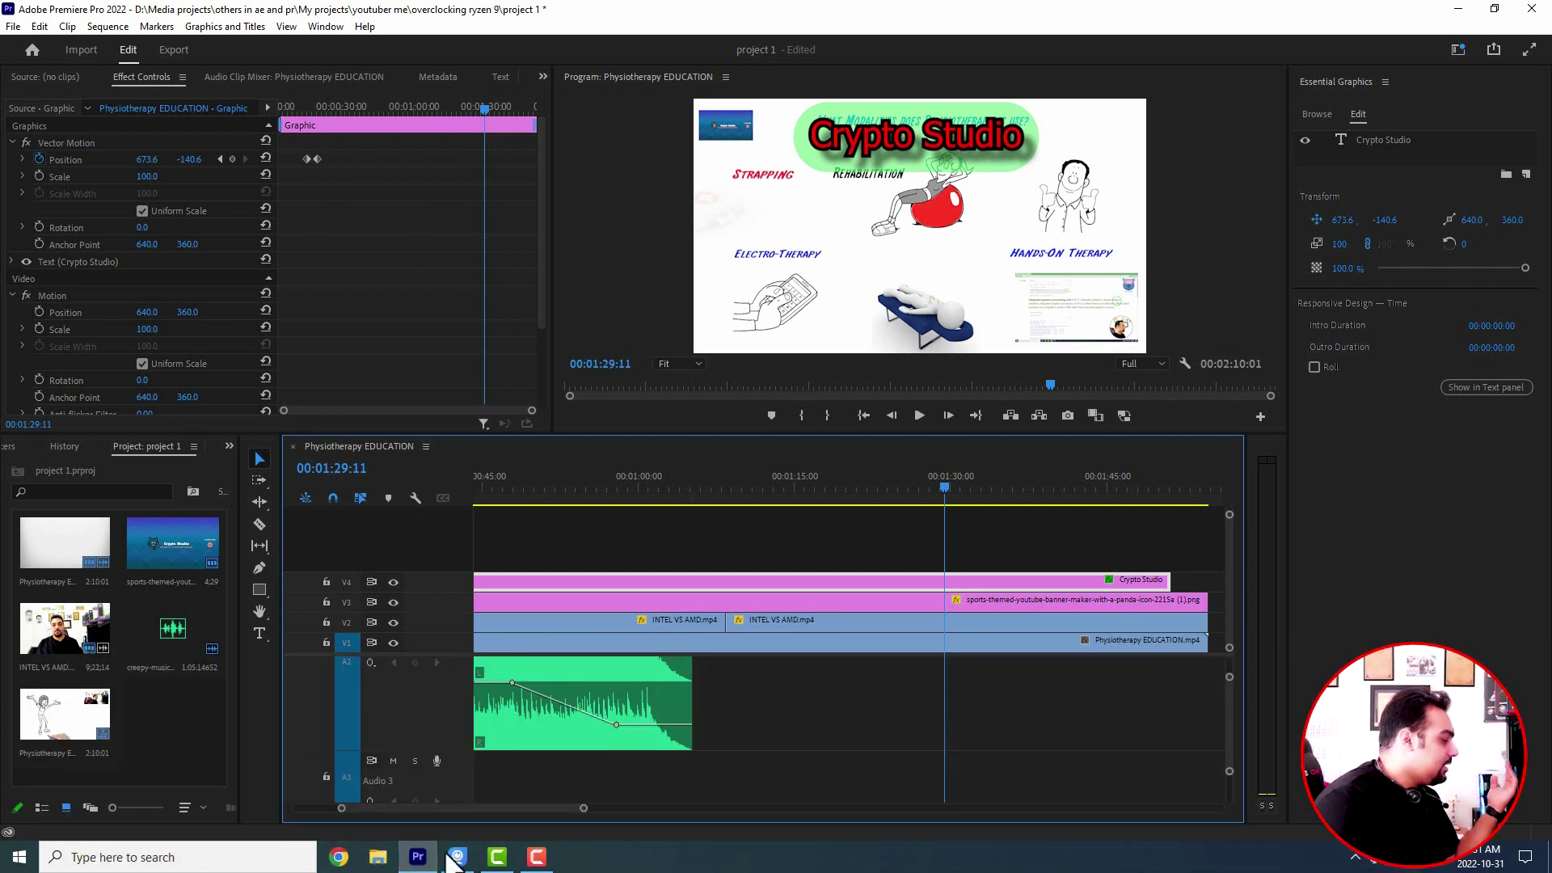
- Import the photo of the two men from the desktop and place it above the Crypto Studio title, on V5 at 00:01:29:11
key("super+d")
left_click_drag(116, 707, 138, 729)
left_click_drag(501, 810, 161, 696)
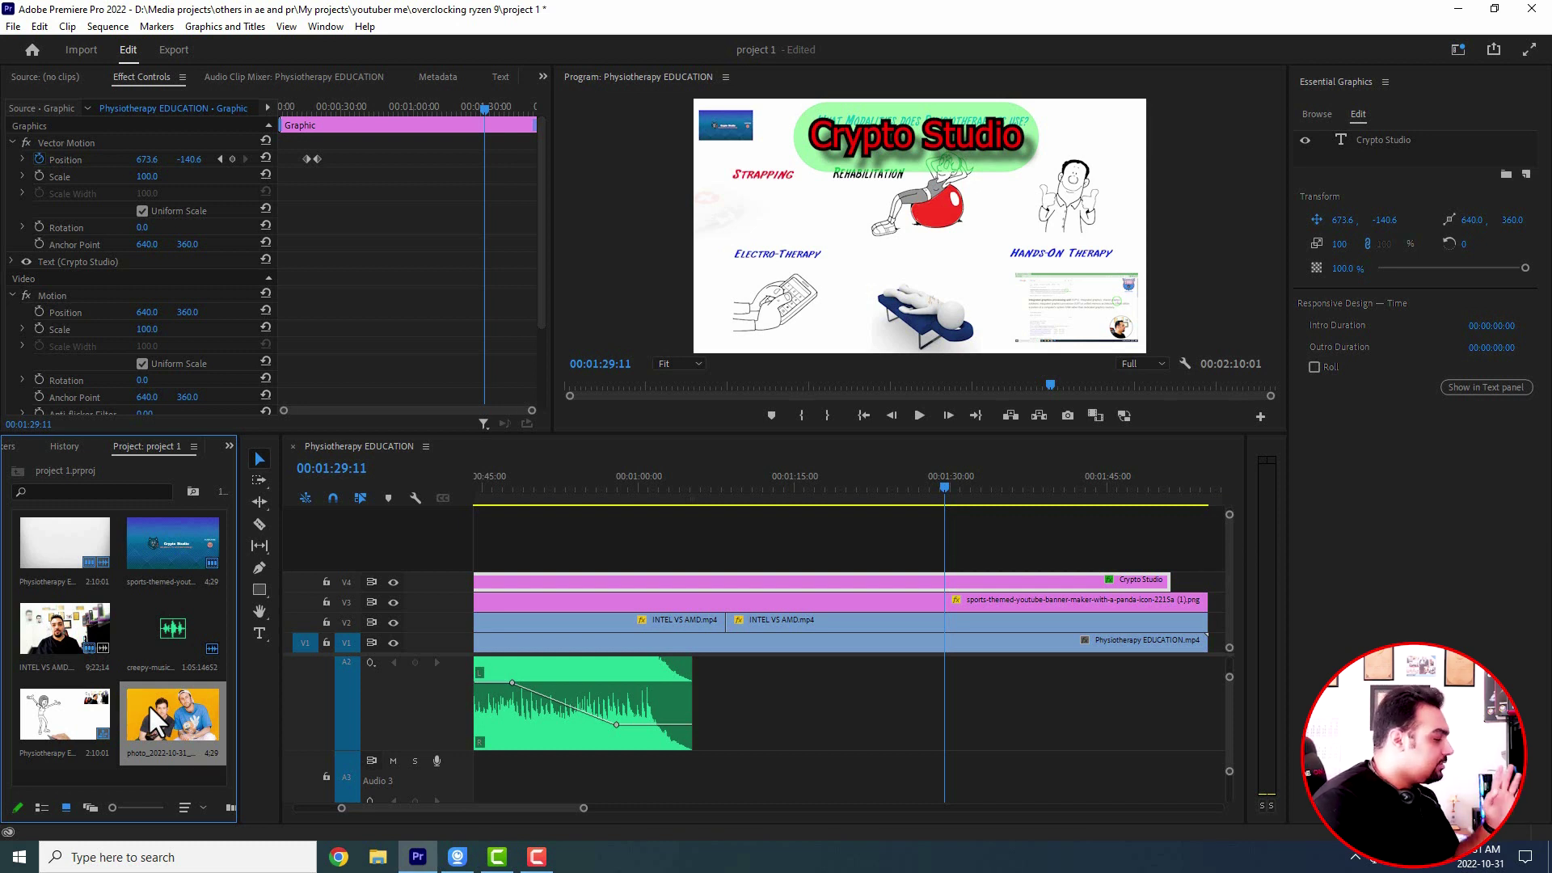
left_click_drag(148, 703, 937, 560)
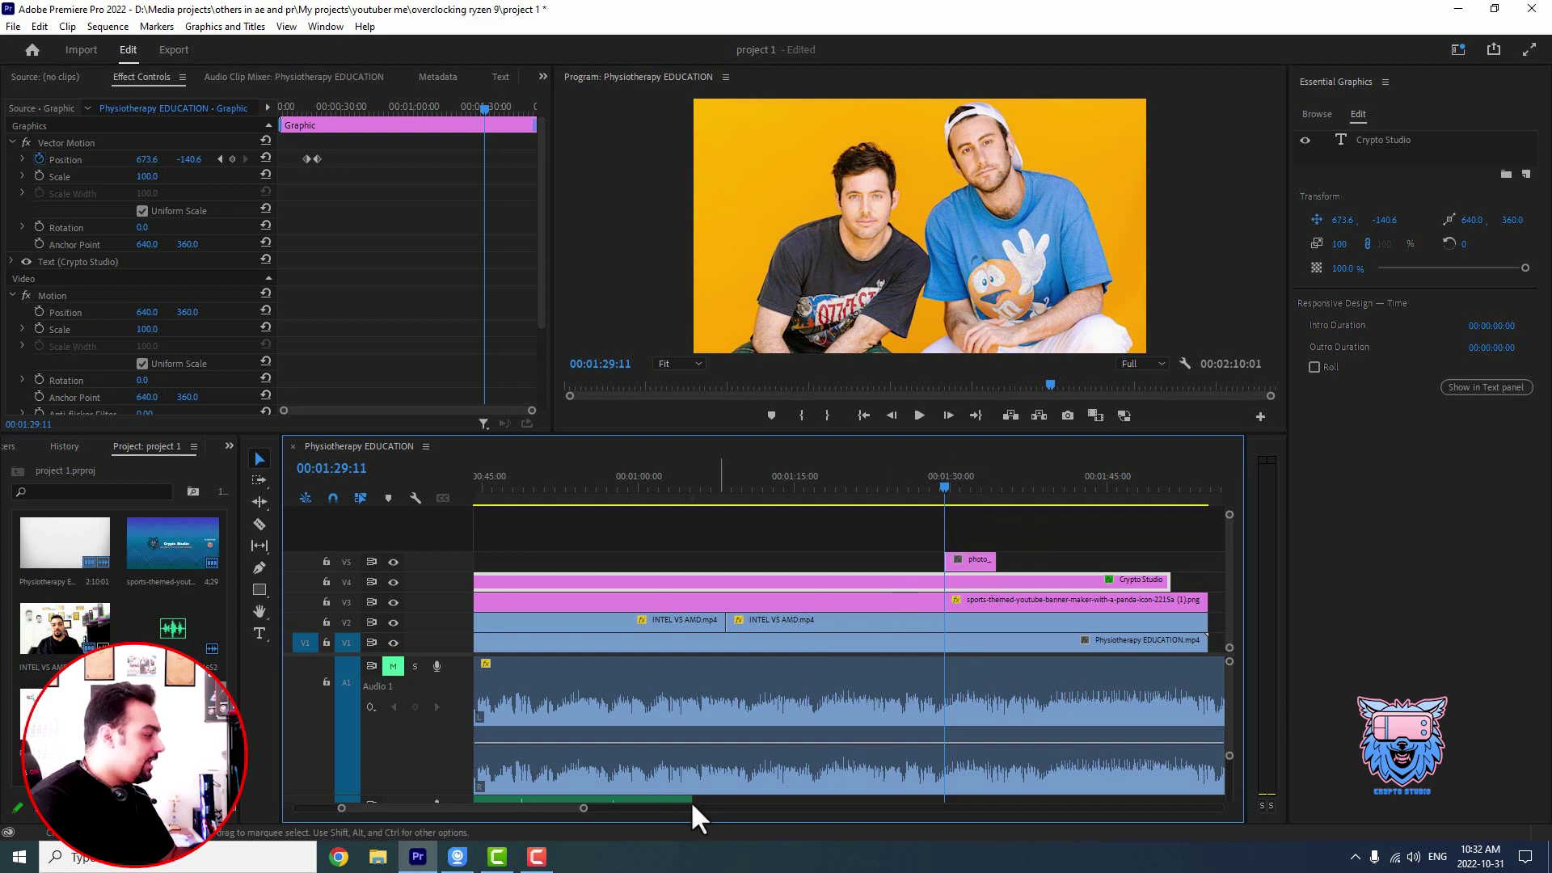
- Move the photo clip on V5 to start at about 00:01:31:12 and extend its end to about 00:01:41
left_click_drag(1230, 662, 1233, 663)
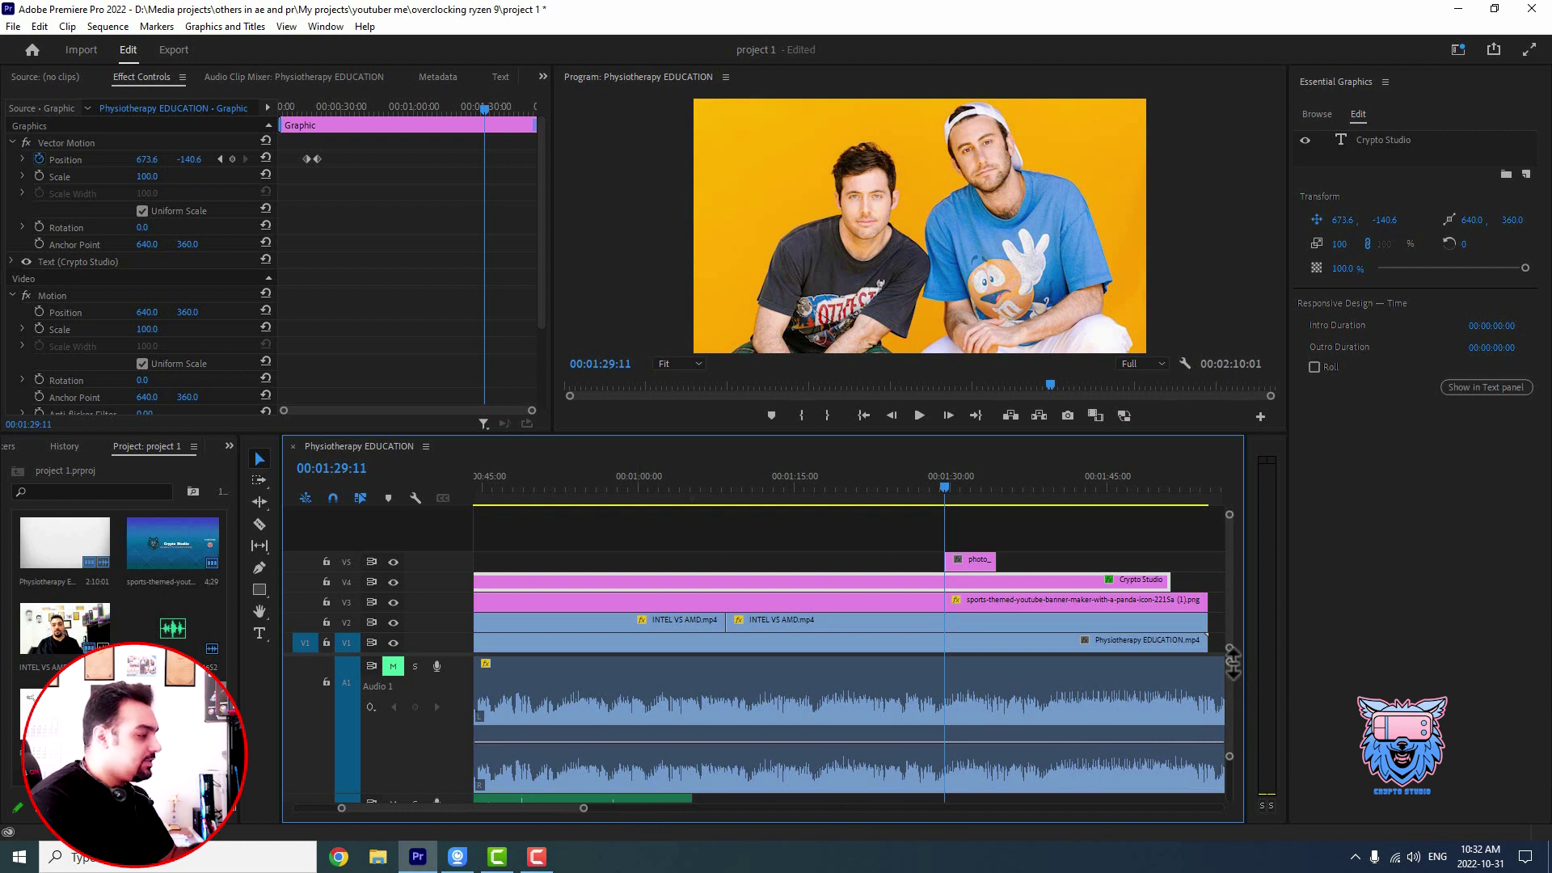
left_click_drag(493, 808, 537, 807)
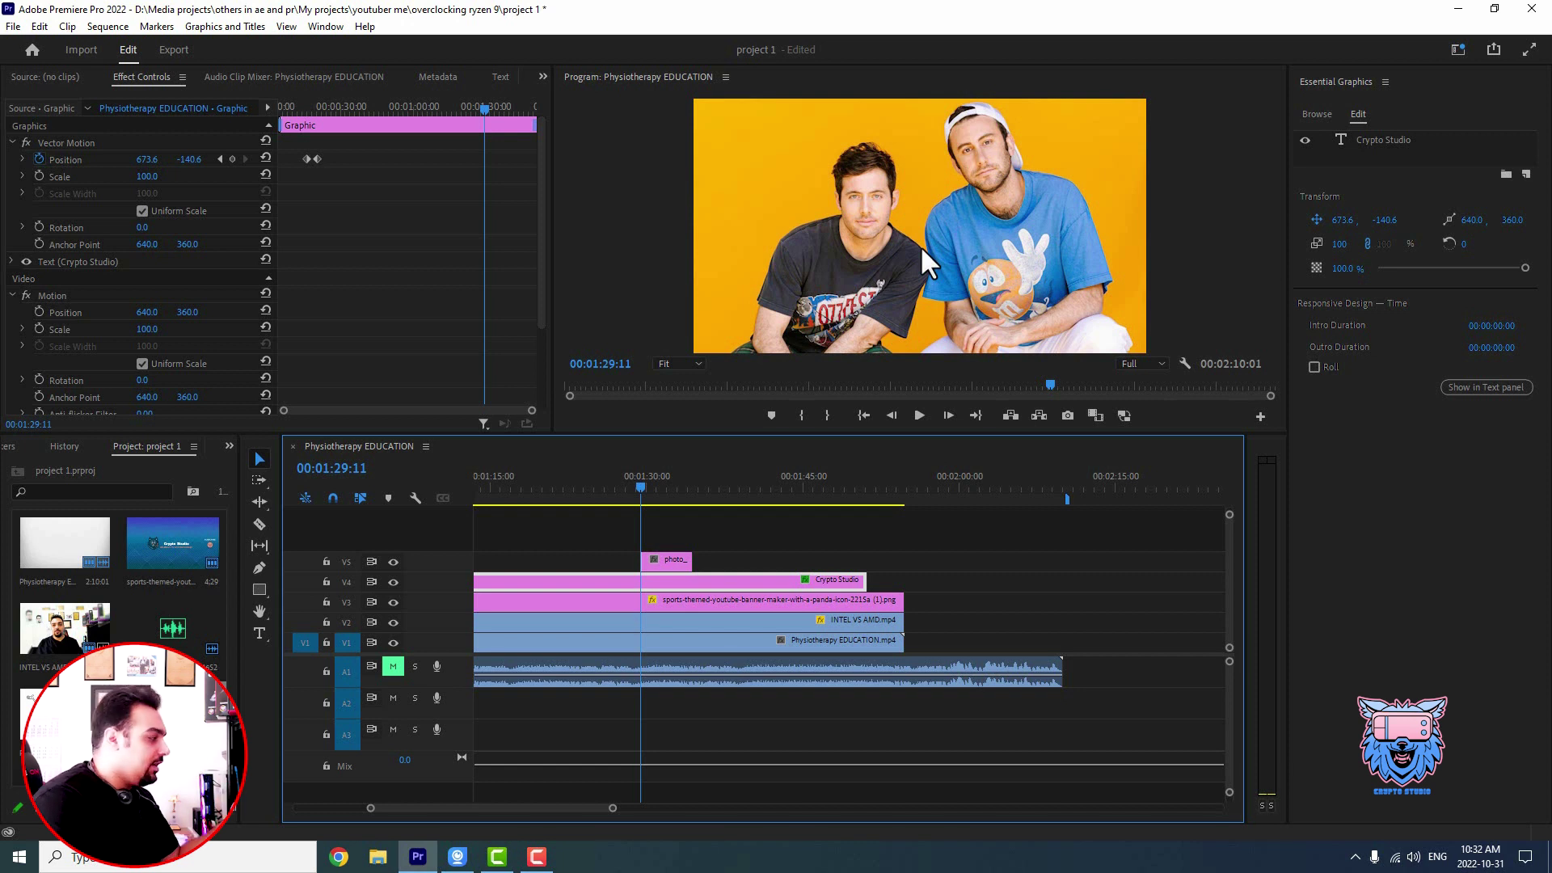
left_click(671, 553)
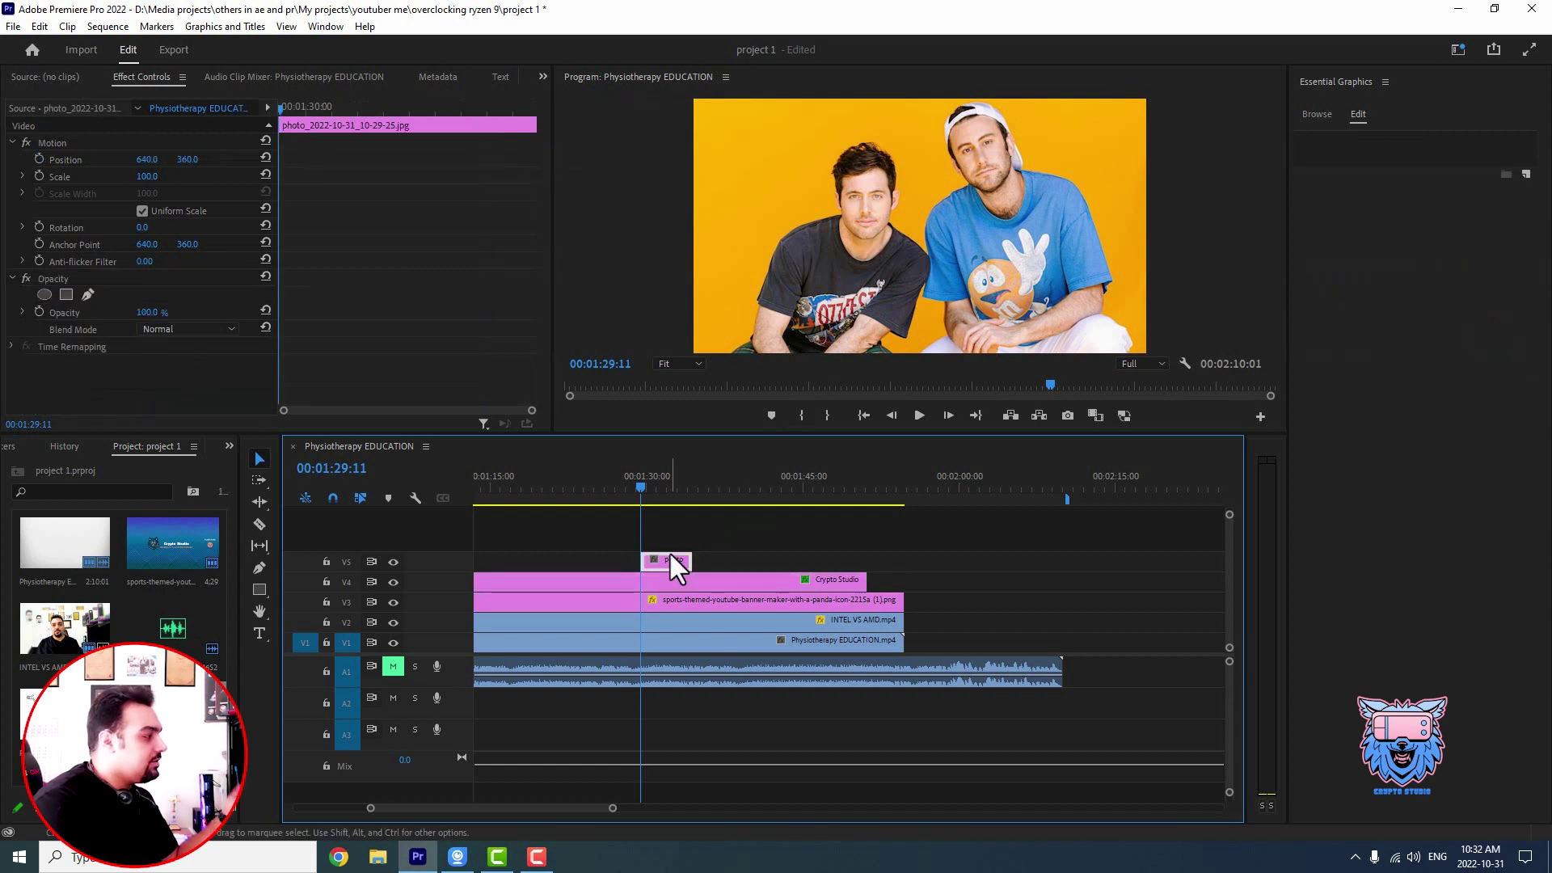
left_click_drag(676, 560, 697, 565)
left_click(652, 499)
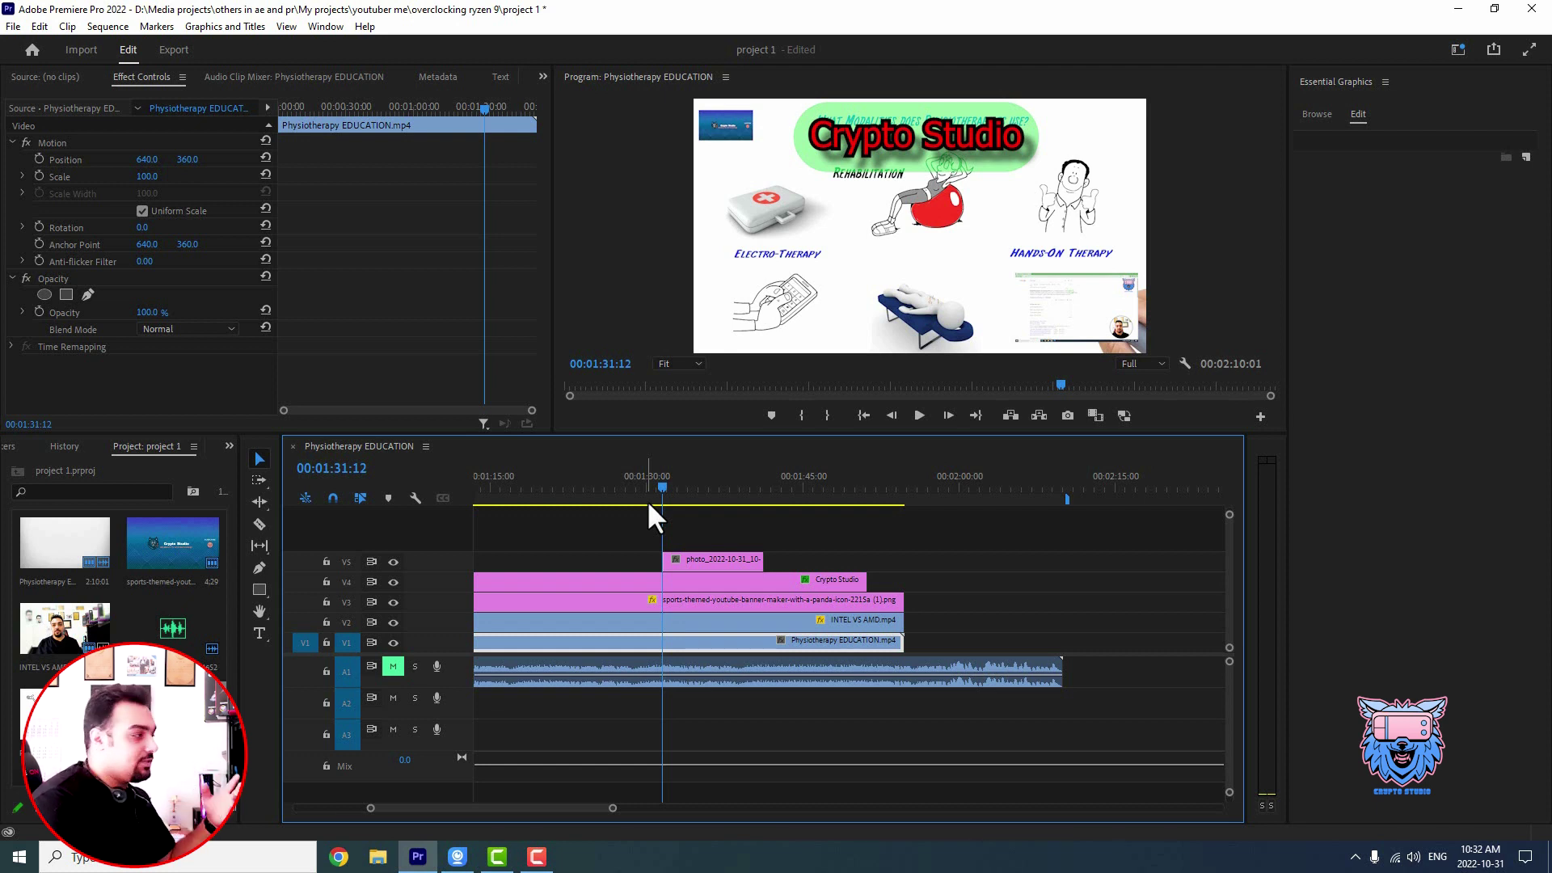
- Find the Crop video effect and apply it to the photo clip on V5
left_click(229, 445)
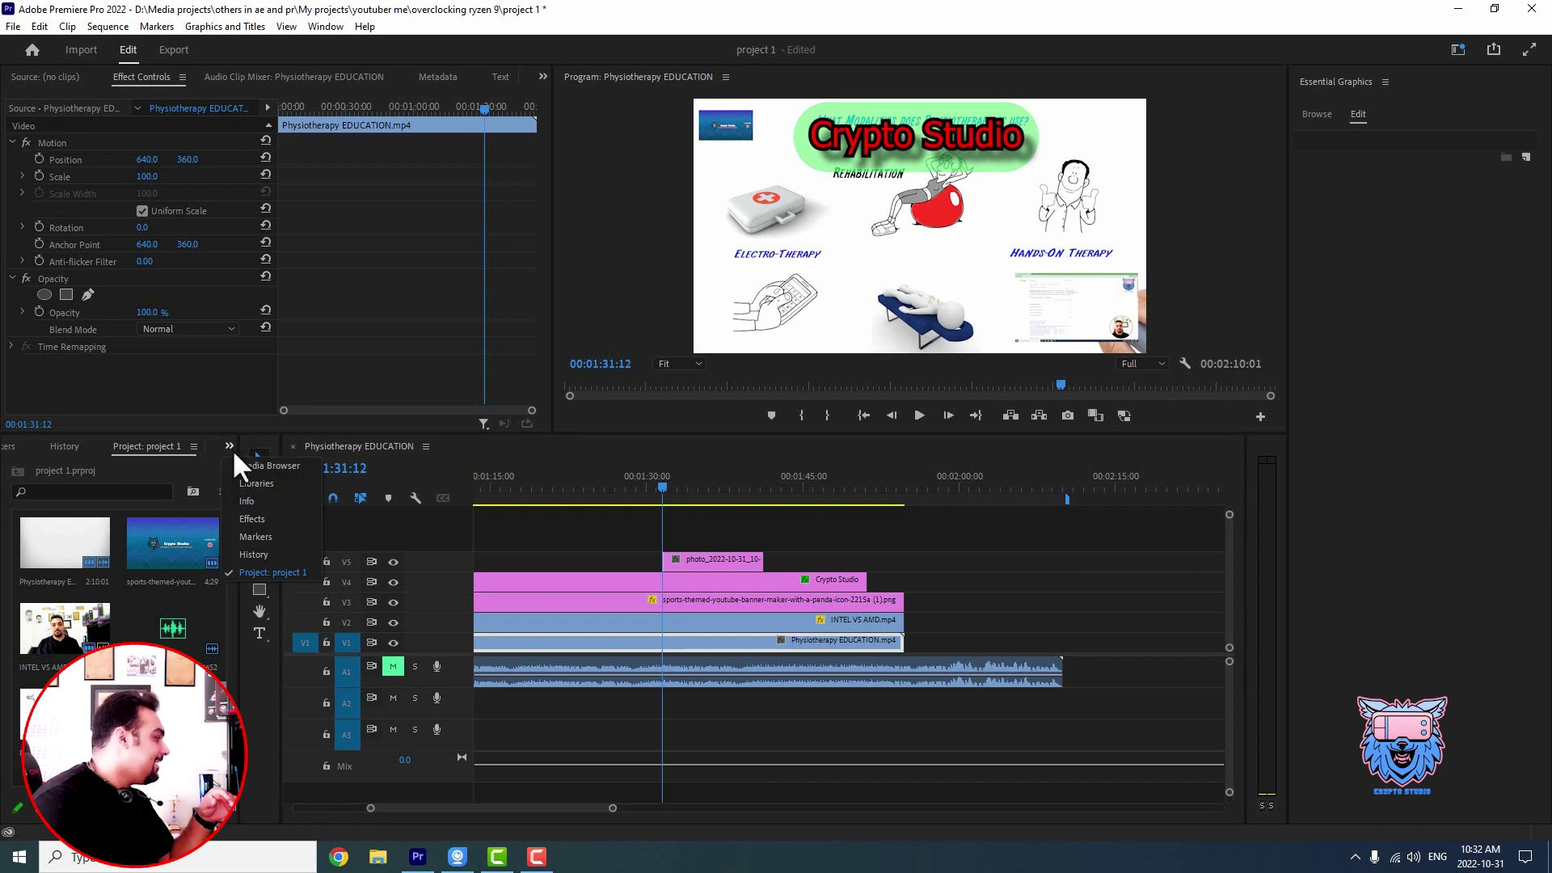
left_click(259, 522)
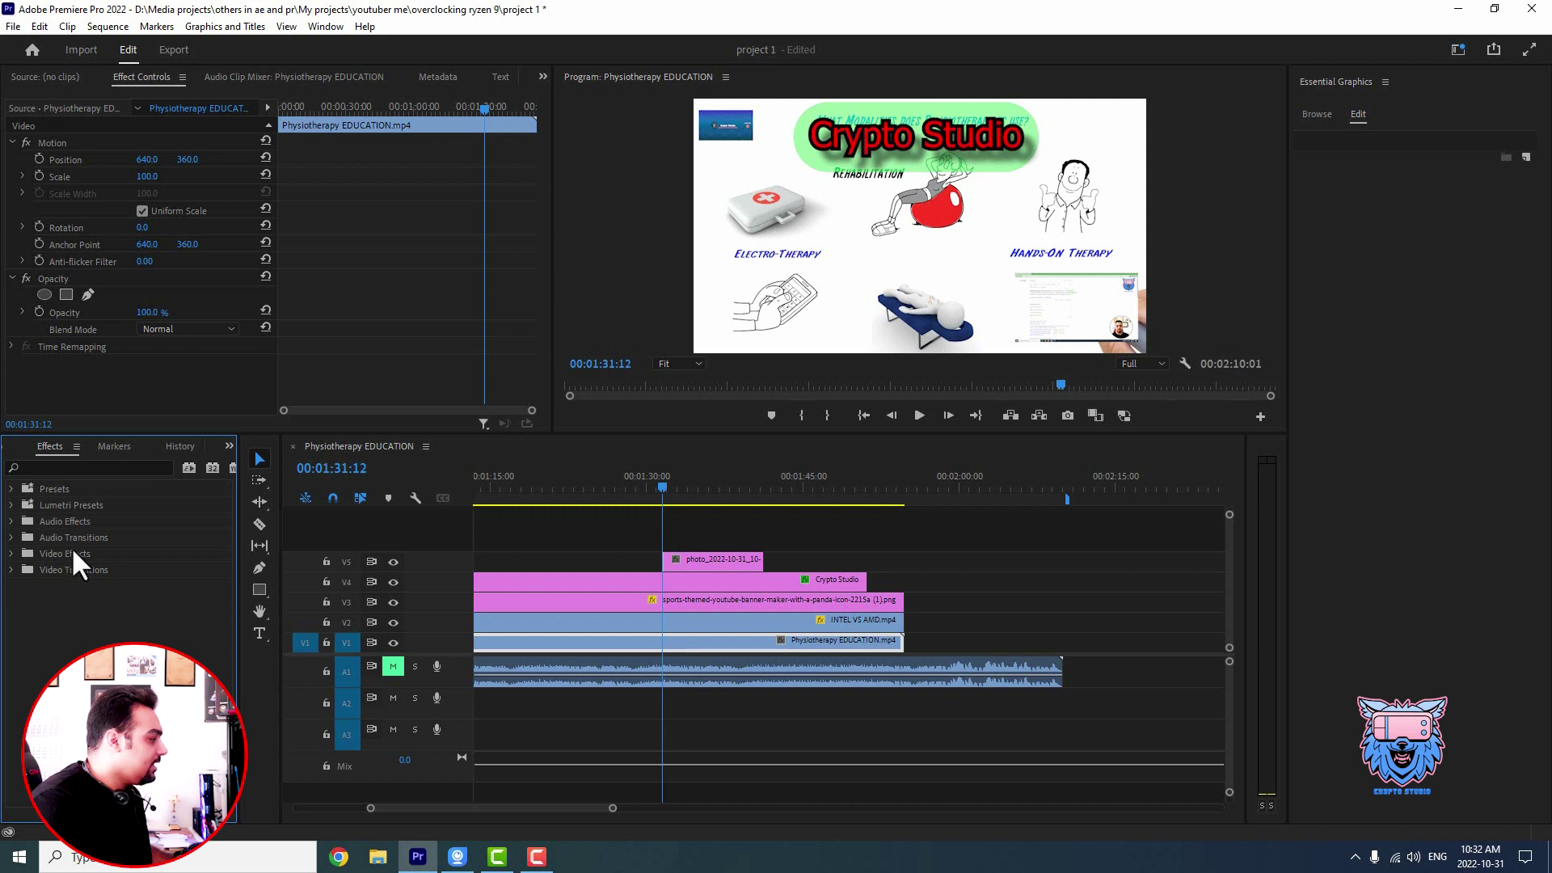
left_click(11, 553)
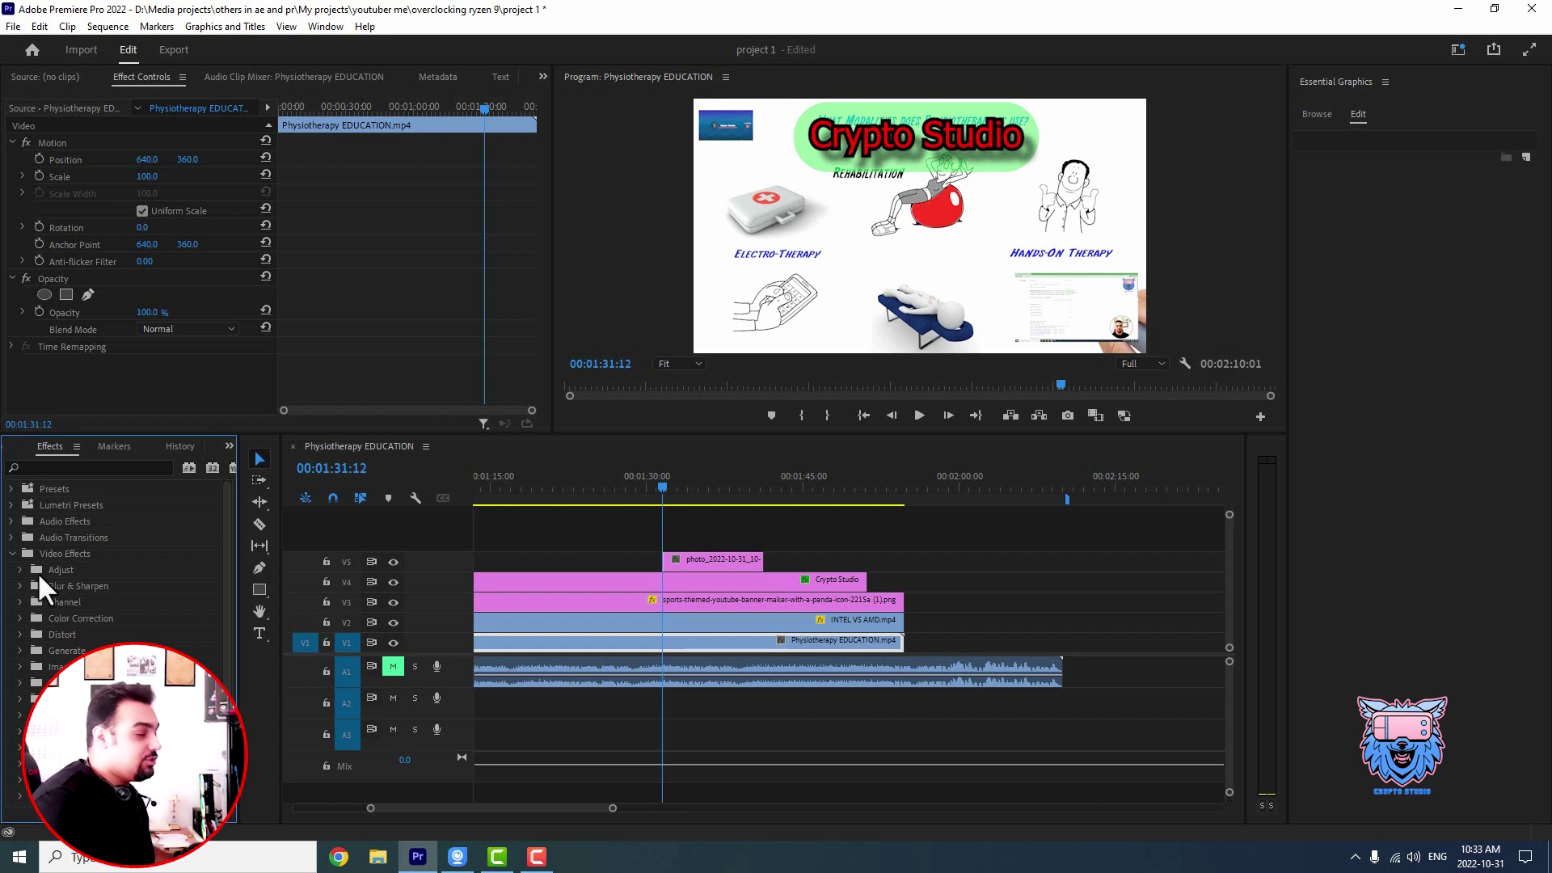
left_click(139, 468)
type("crop")
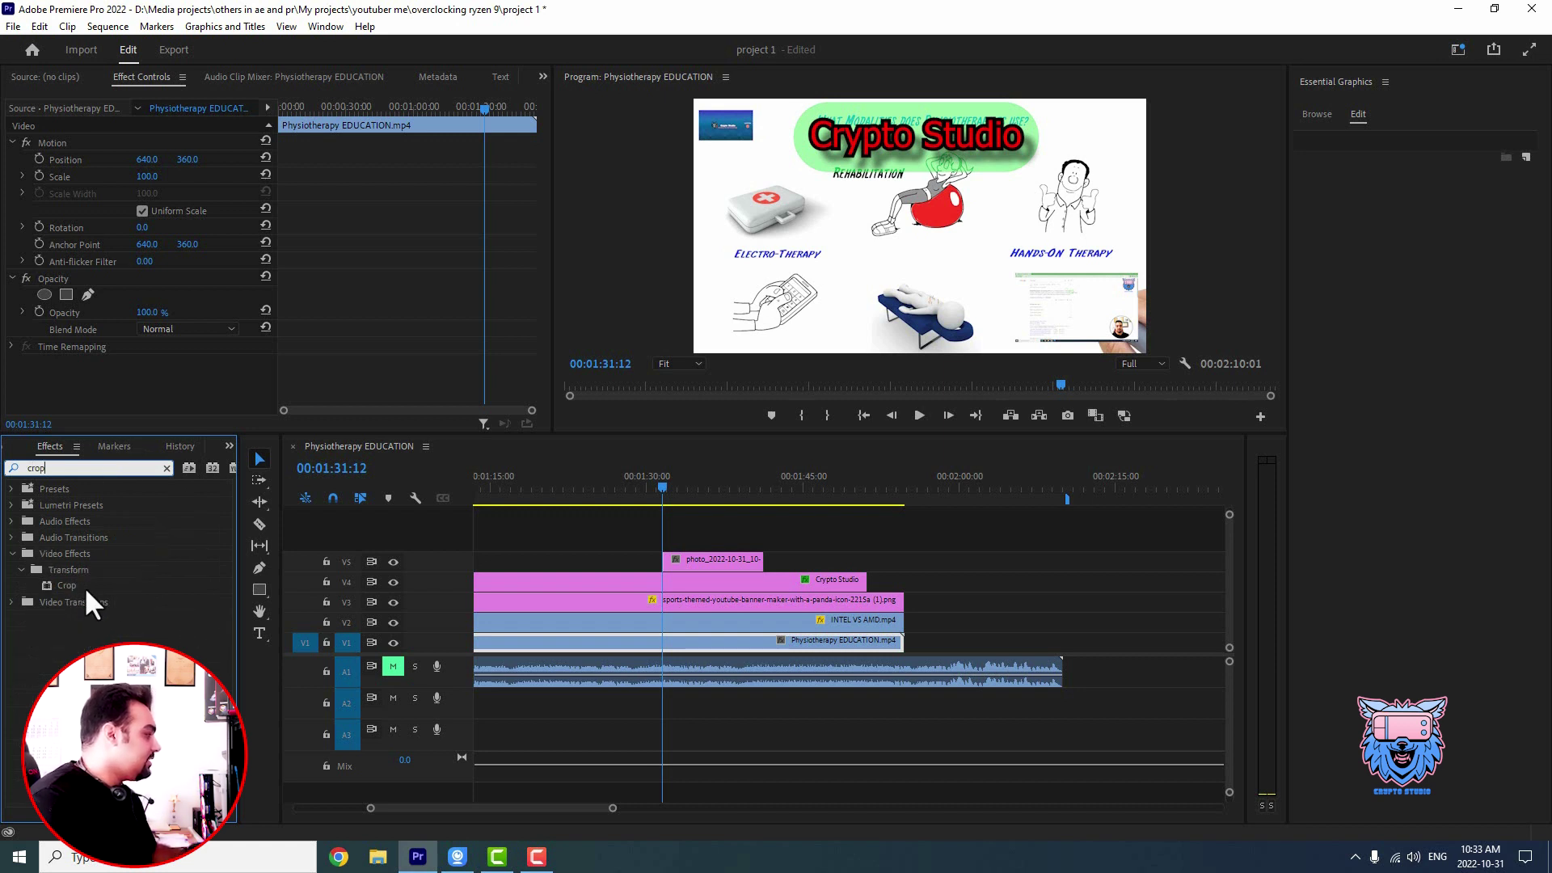
left_click(59, 584)
left_click_drag(57, 584, 710, 565)
- At 00:01:34:10, crop the photo on all four sides around the man in the black shirt, about 49% from the right and 17% from the top
left_click(691, 489)
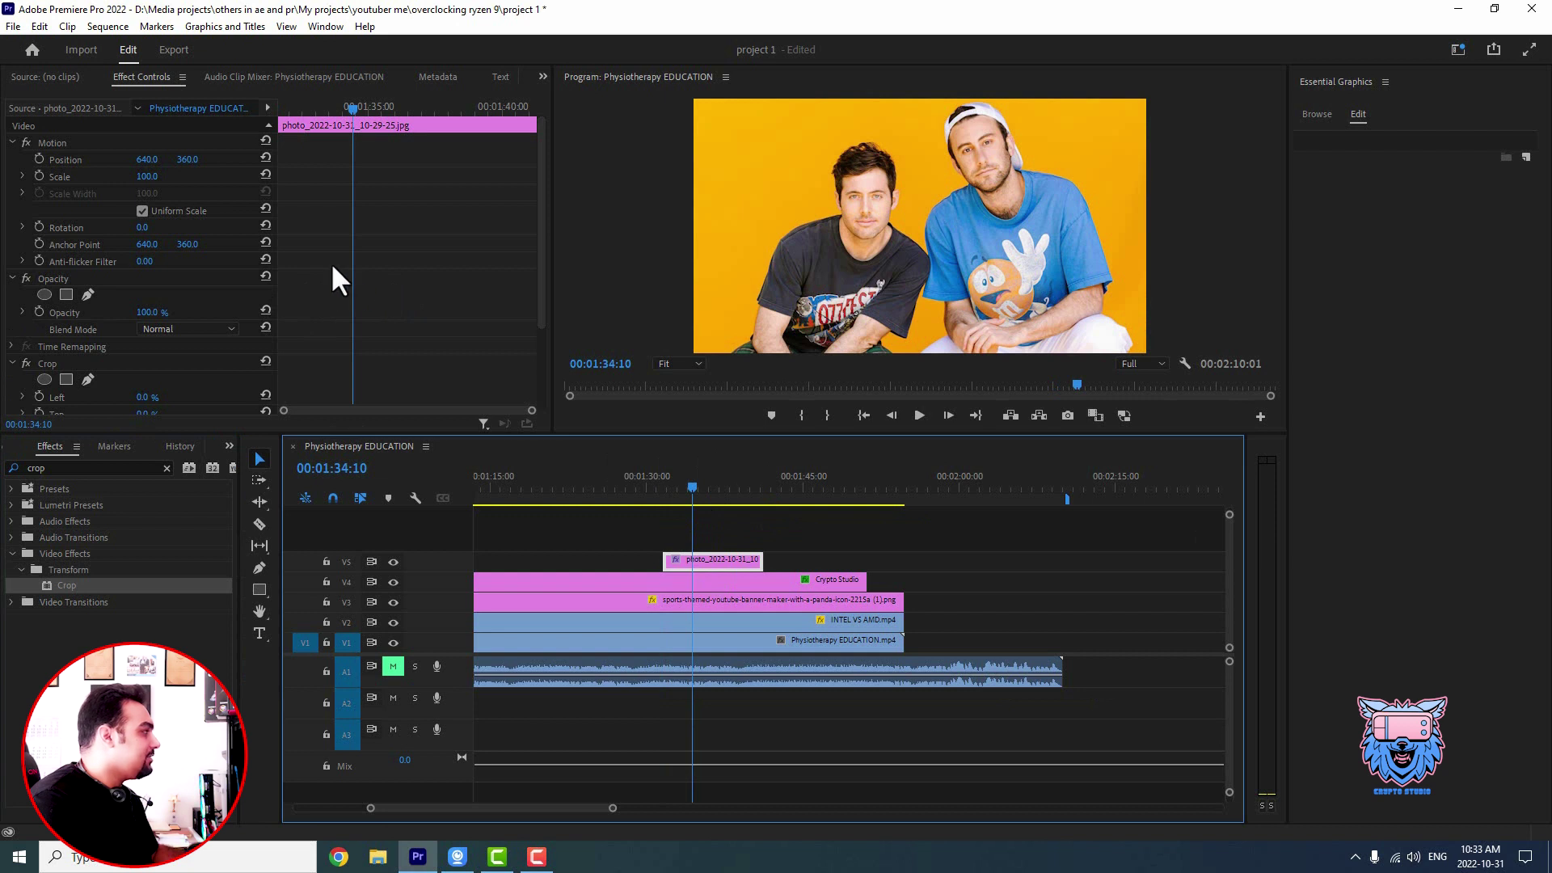
scroll(358, 266, "down", 3)
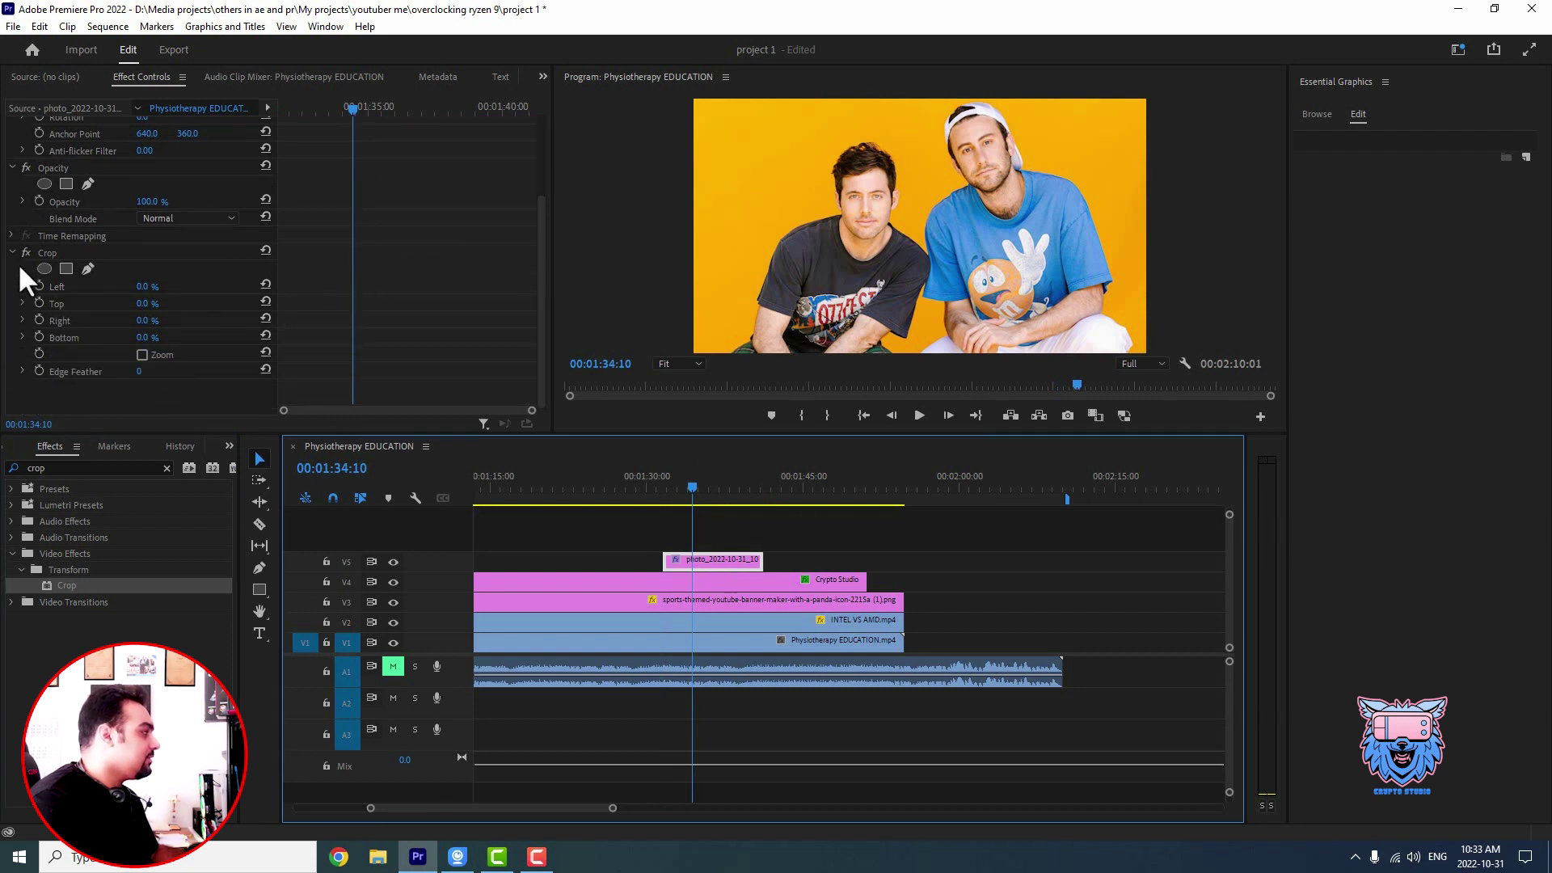
left_click(41, 253)
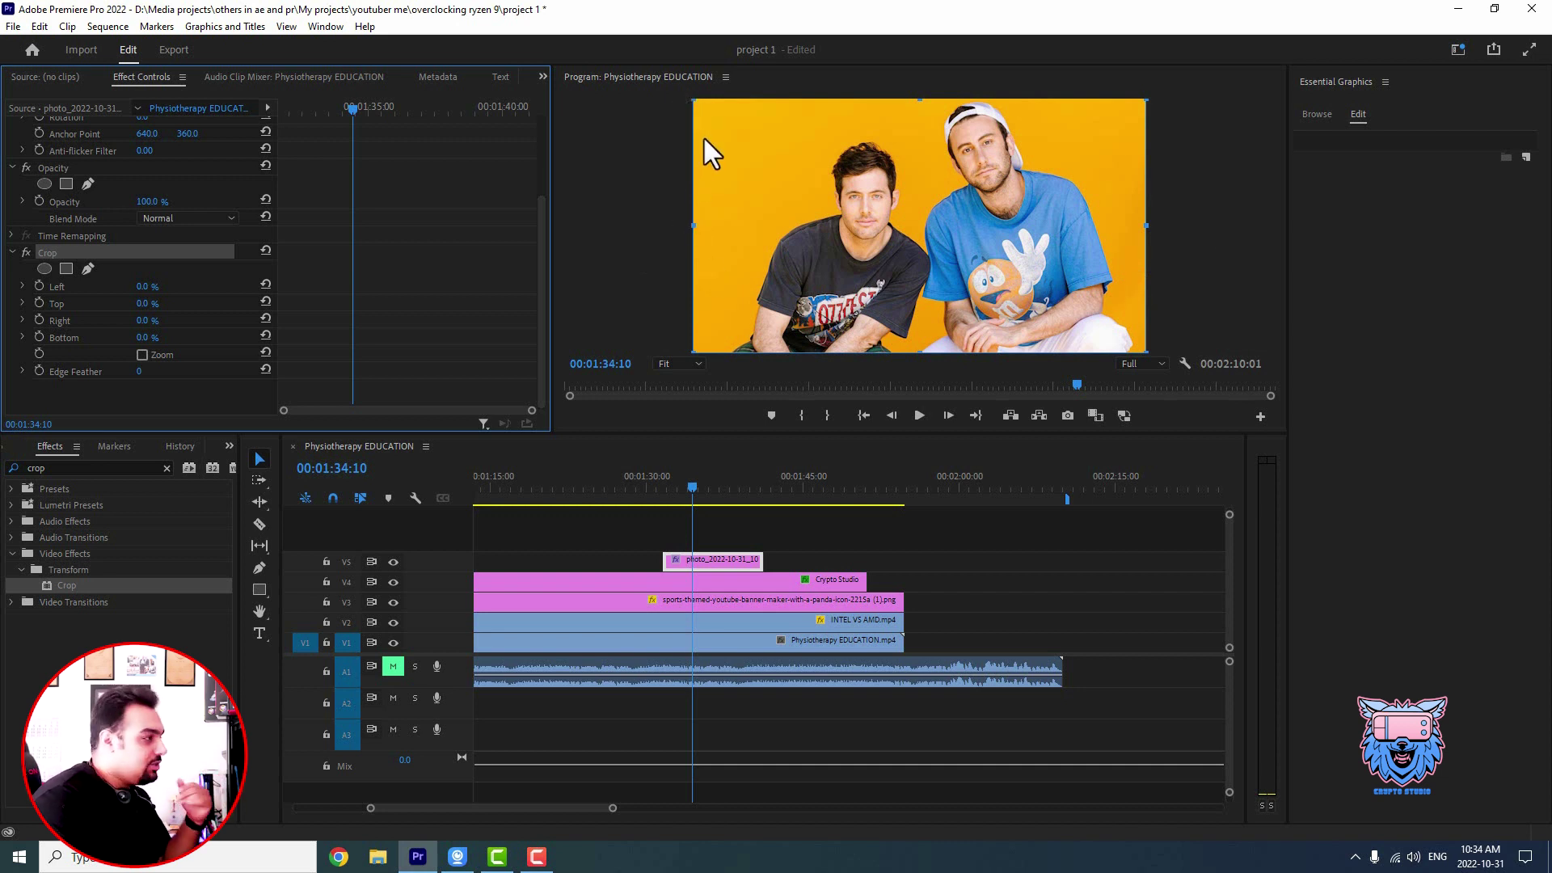
left_click_drag(1135, 226, 1086, 232)
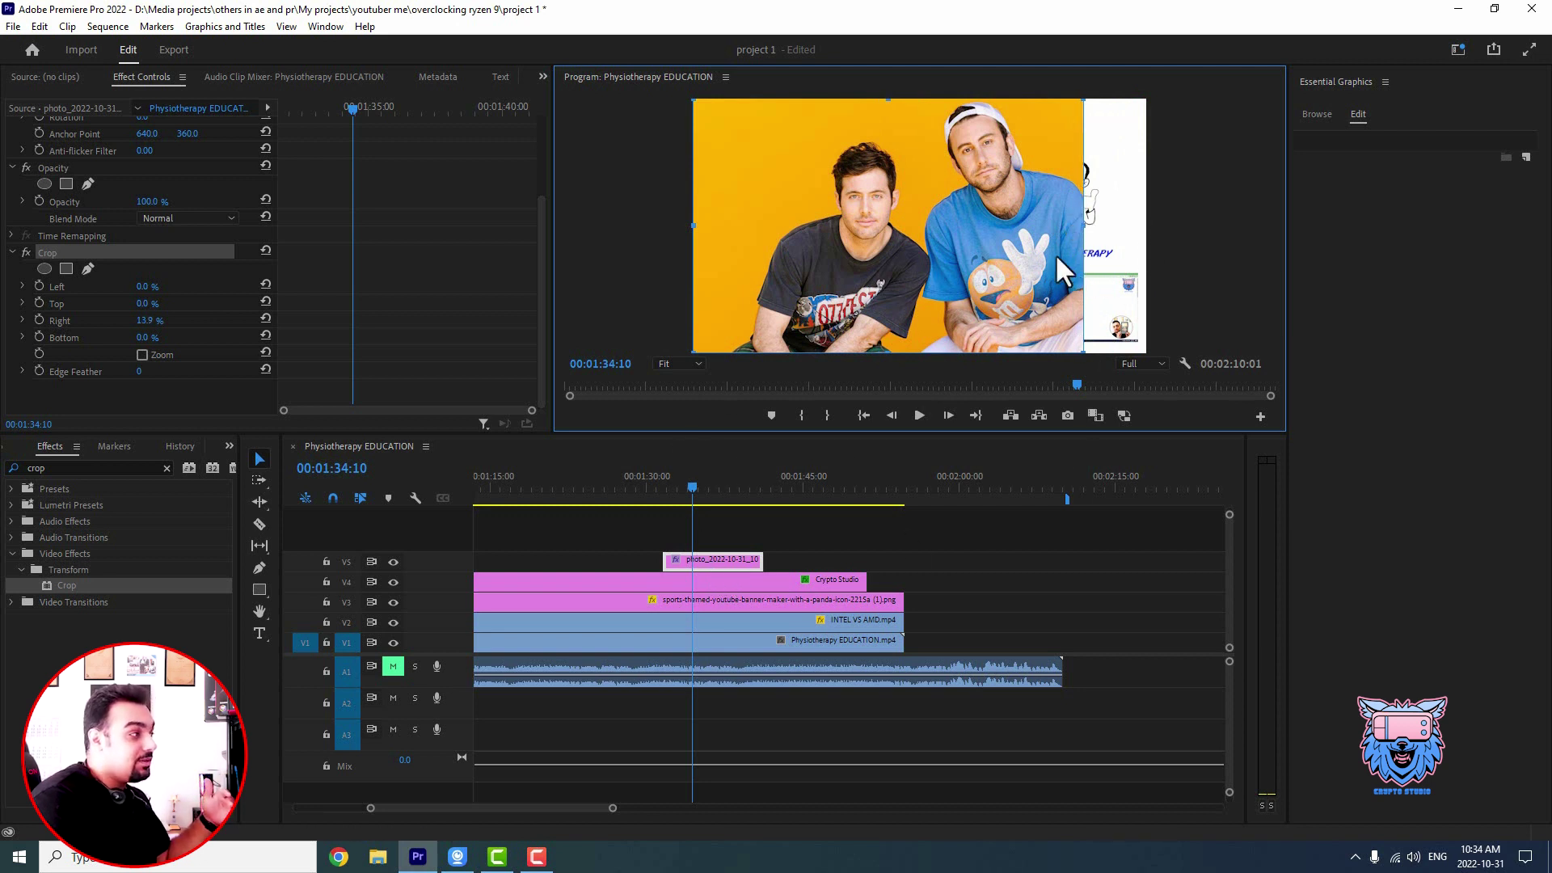
left_click_drag(1084, 234, 924, 248)
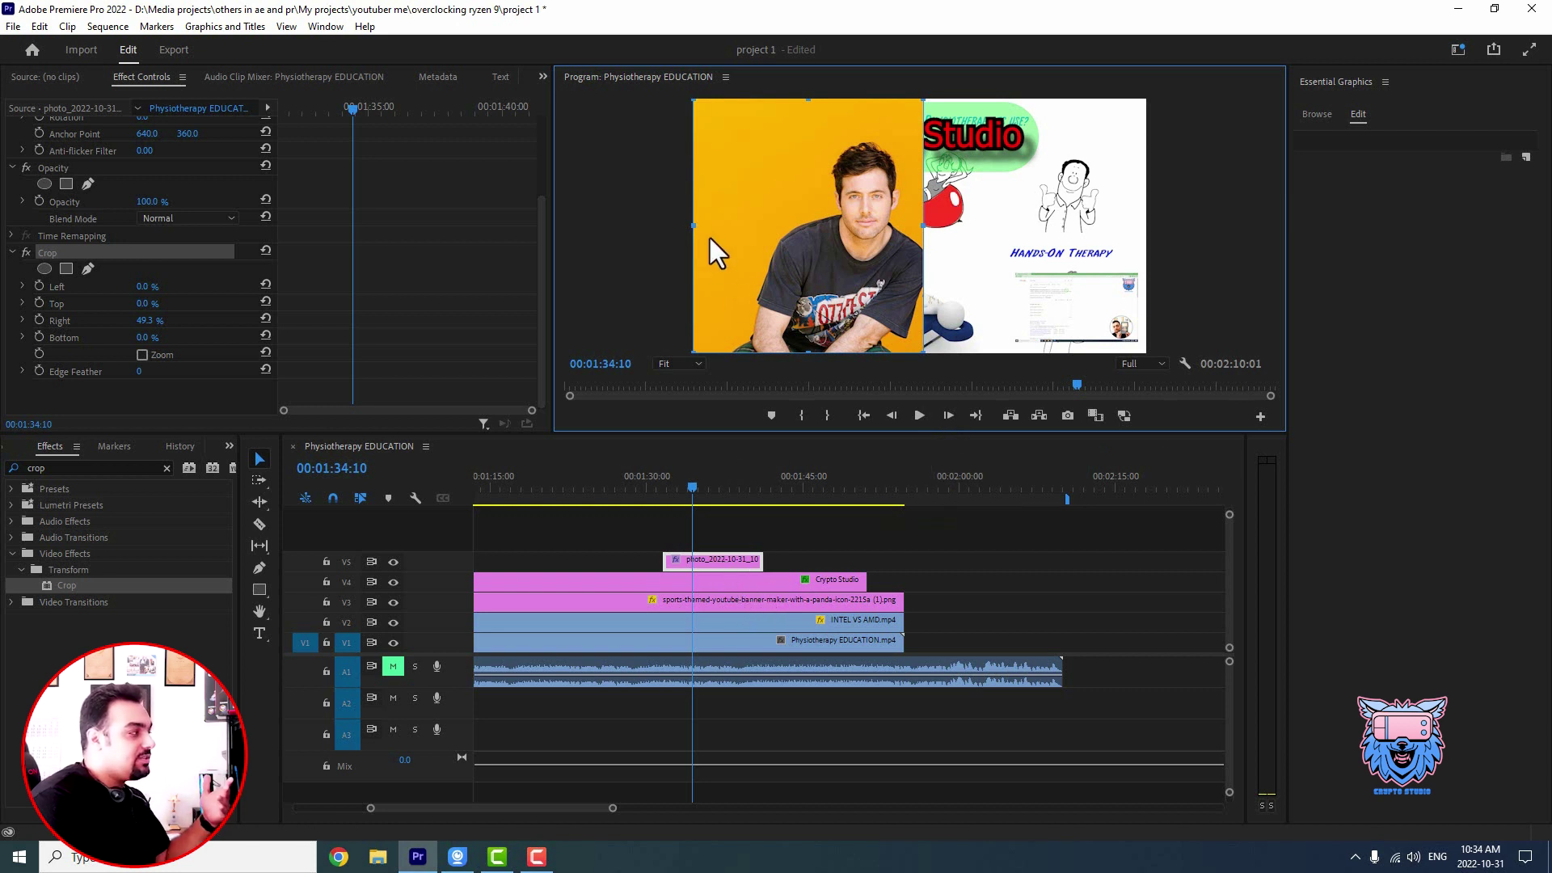
left_click_drag(685, 228, 747, 229)
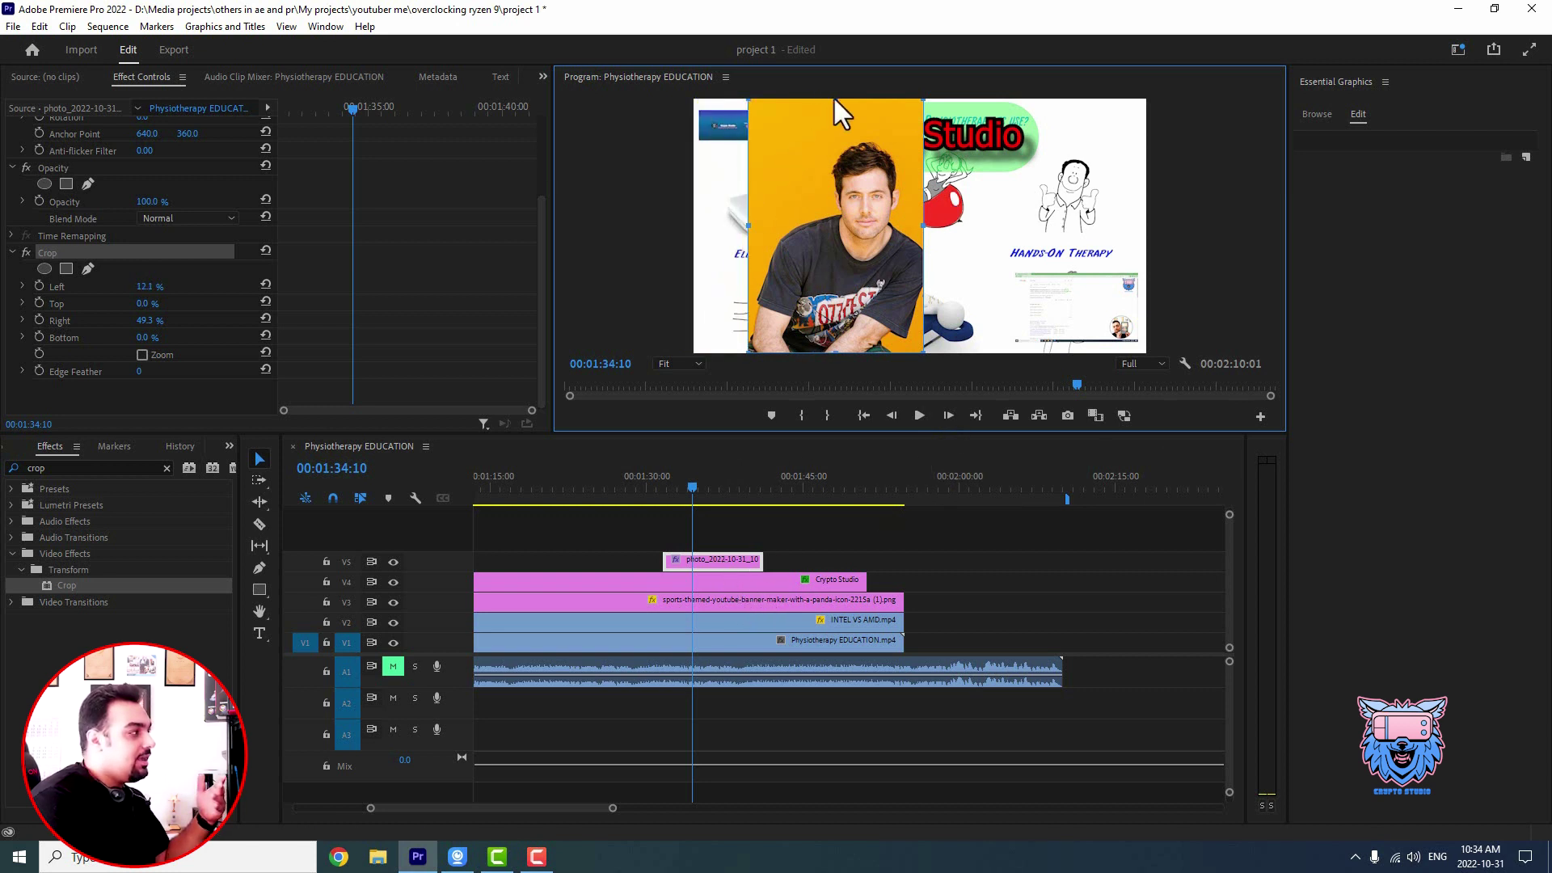
left_click_drag(836, 102, 819, 142)
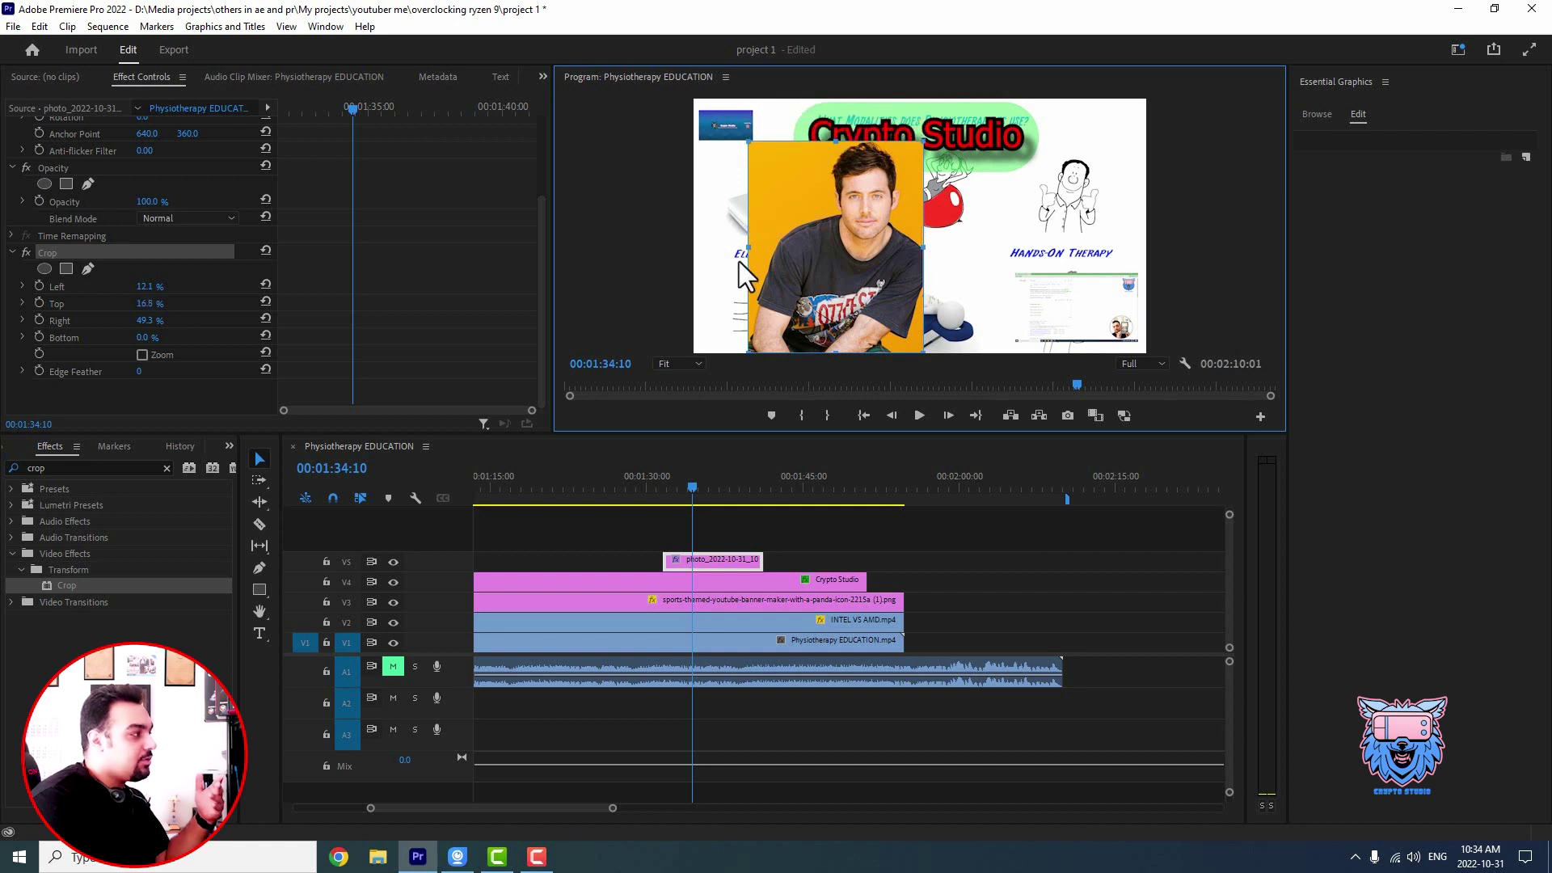
left_click_drag(748, 255, 758, 255)
left_click_drag(846, 353, 836, 299)
- Shift the crop frame onto the man in the cap, and return it to the dark-haired man at about 18.7% left and 14.9% top
left_click_drag(836, 299, 982, 224)
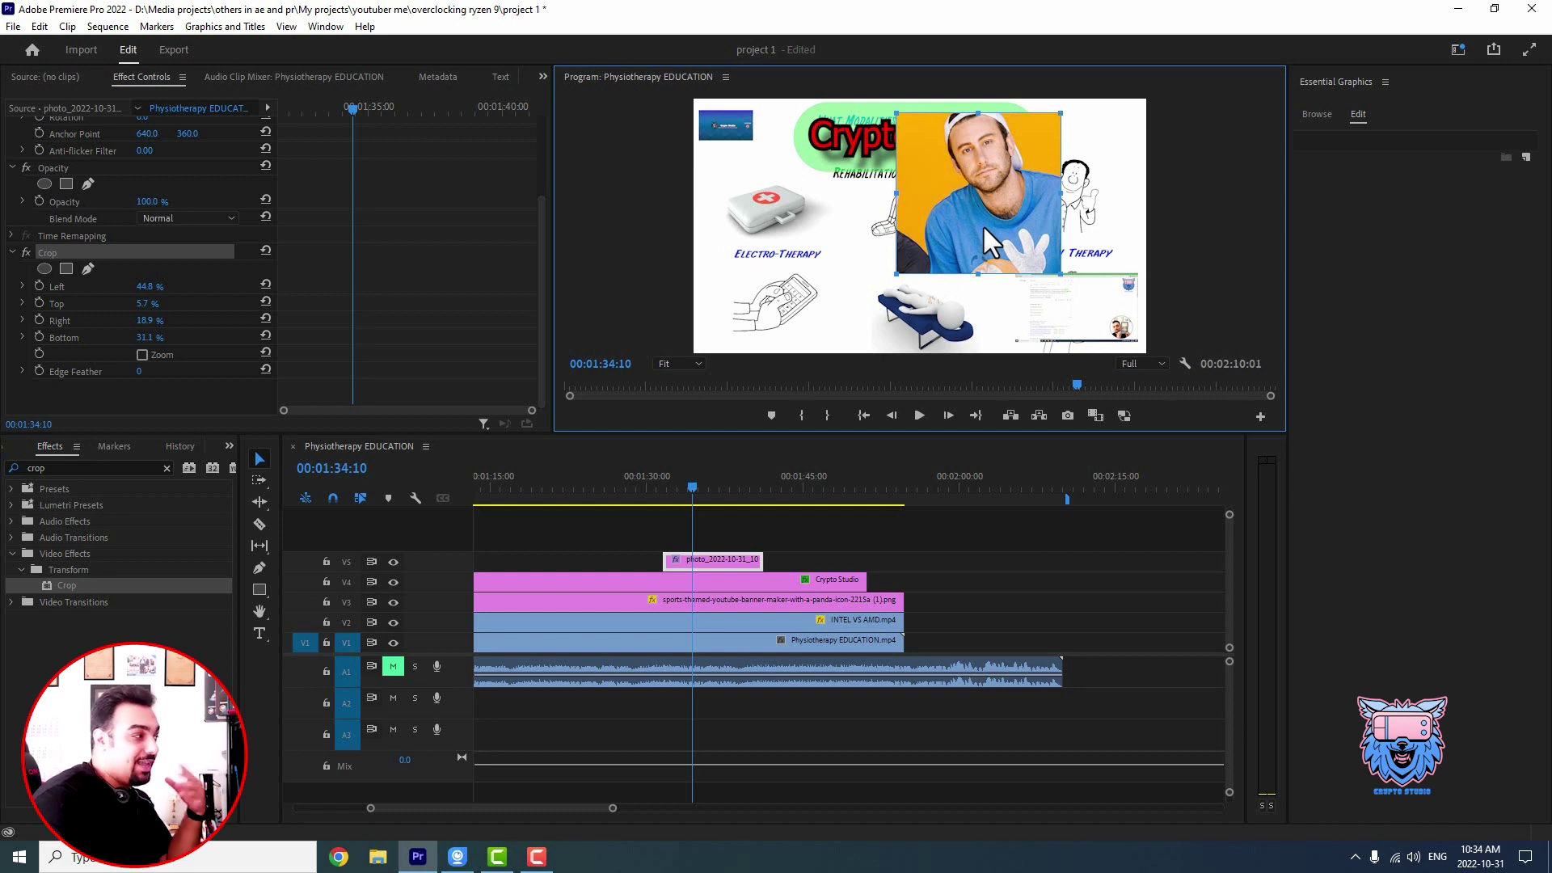
left_click_drag(982, 225, 983, 224)
left_click_drag(983, 225, 865, 249)
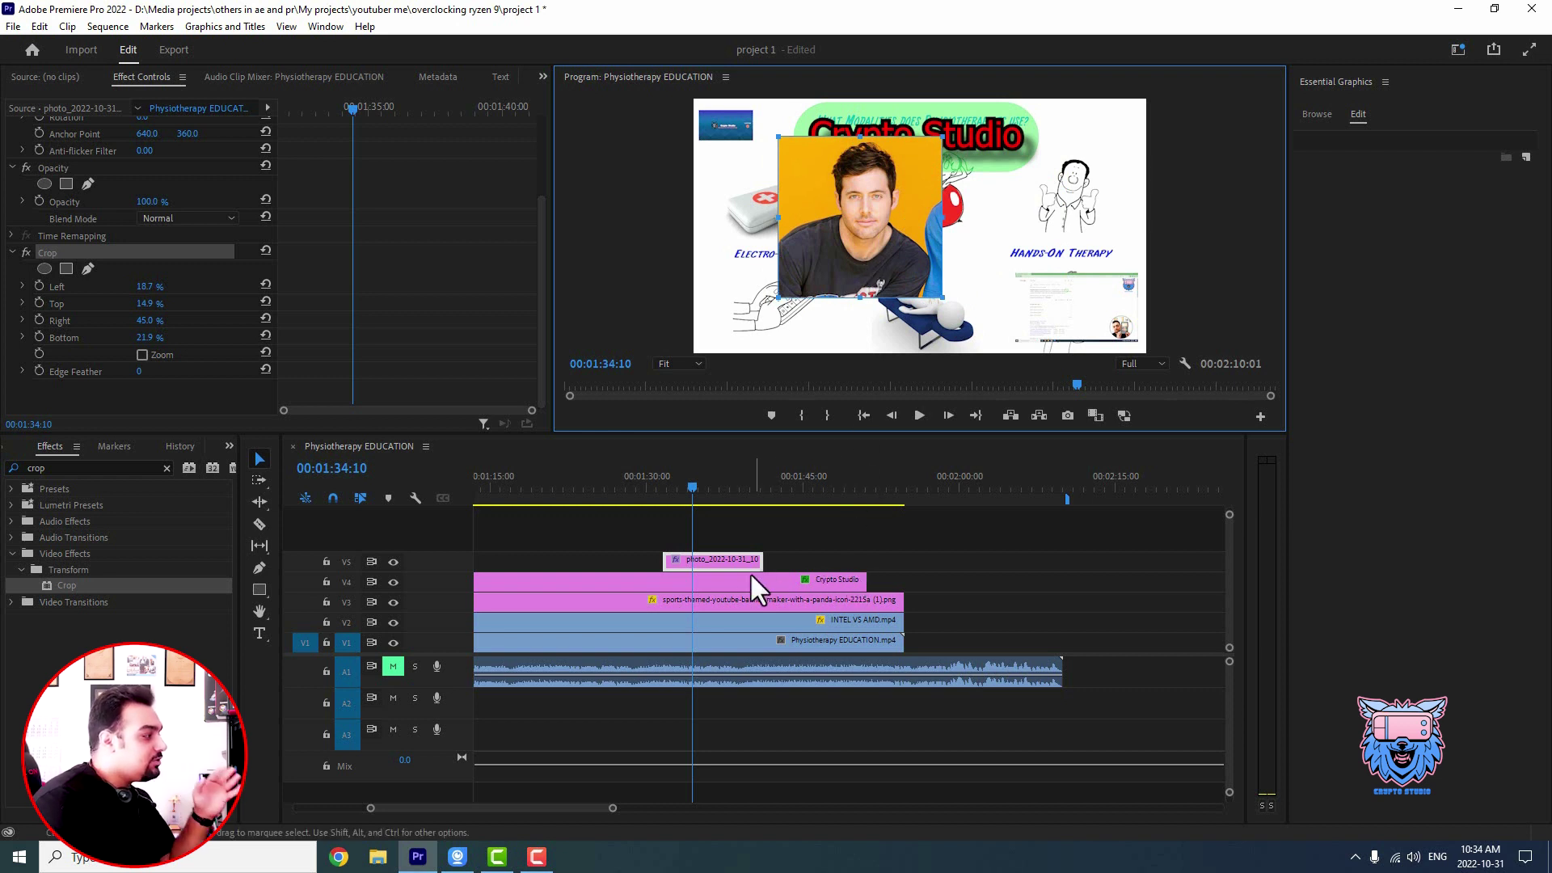
- Reposition the cropped photo in the frame using its Motion property, to a position of about 546.3, 485.7
left_click(720, 558)
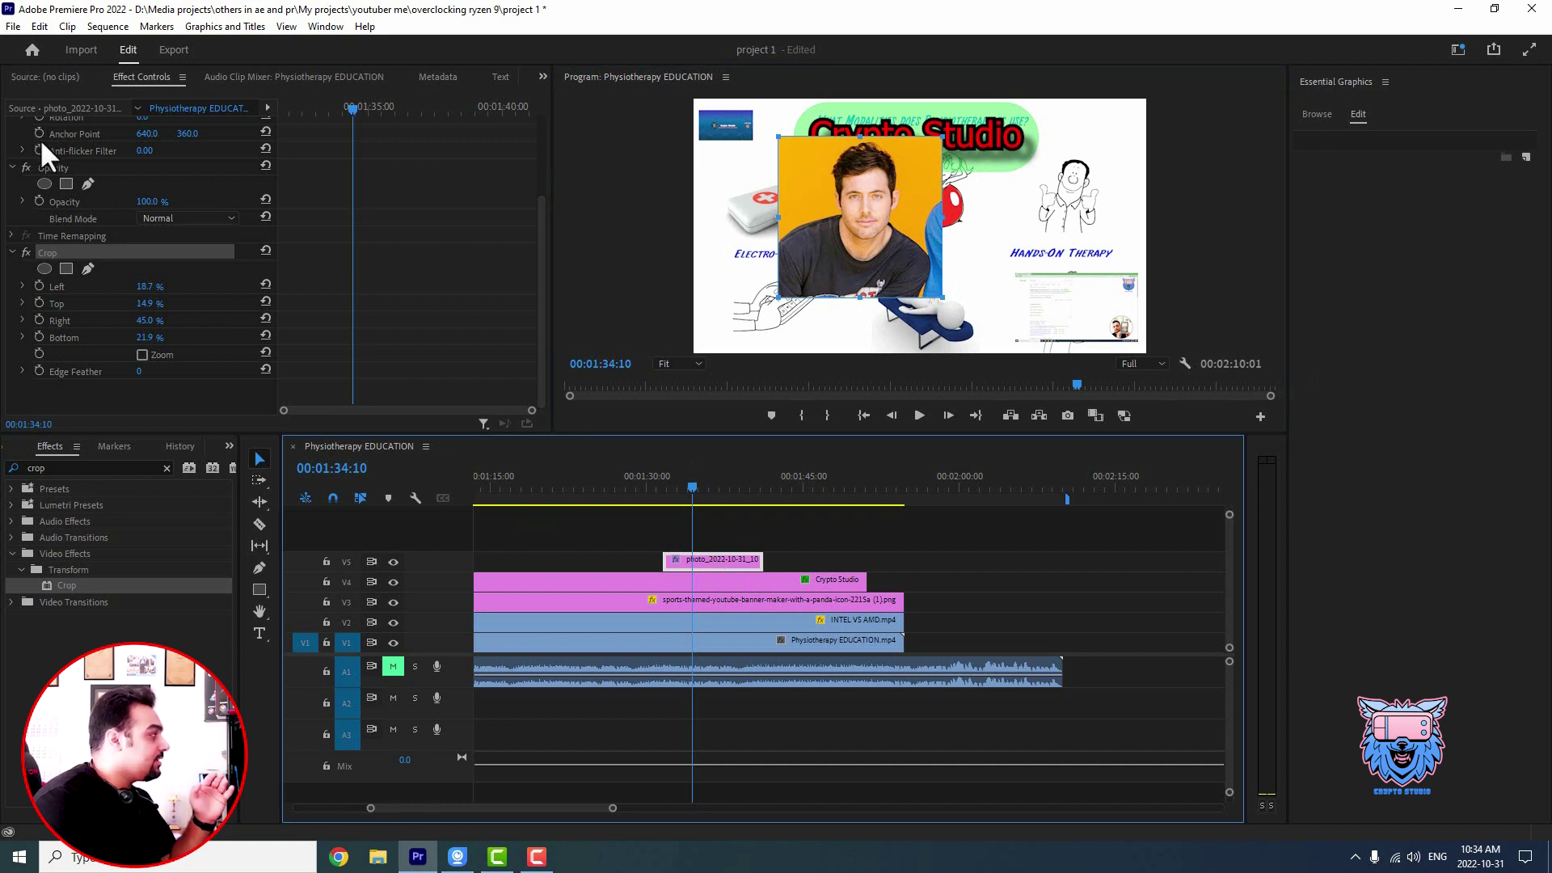
scroll(45, 147, "up", 3)
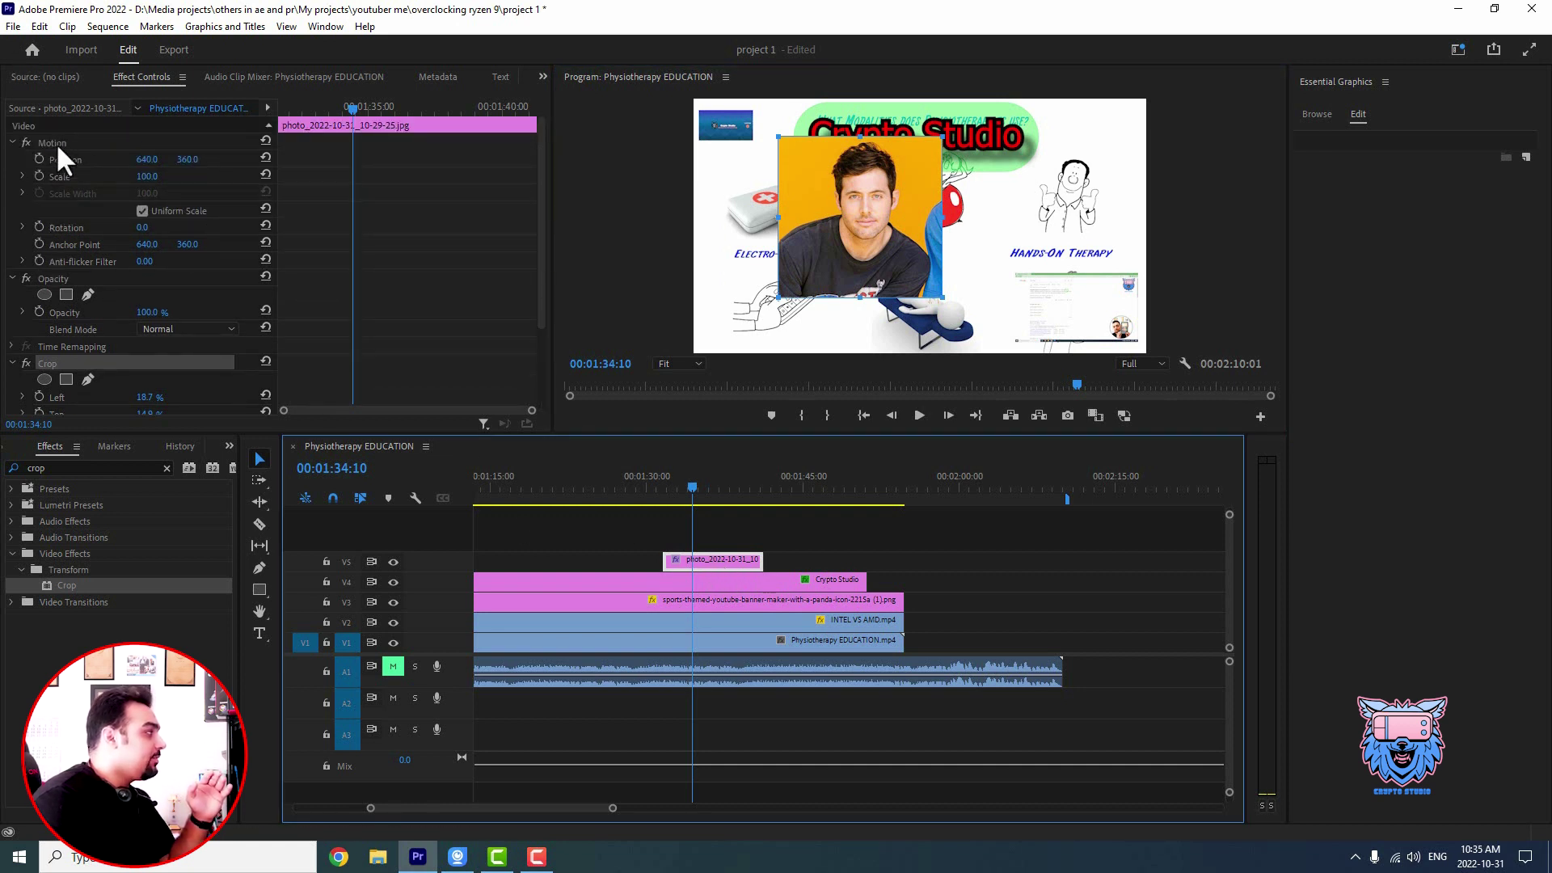
left_click(53, 143)
scroll(315, 259, "down", 3)
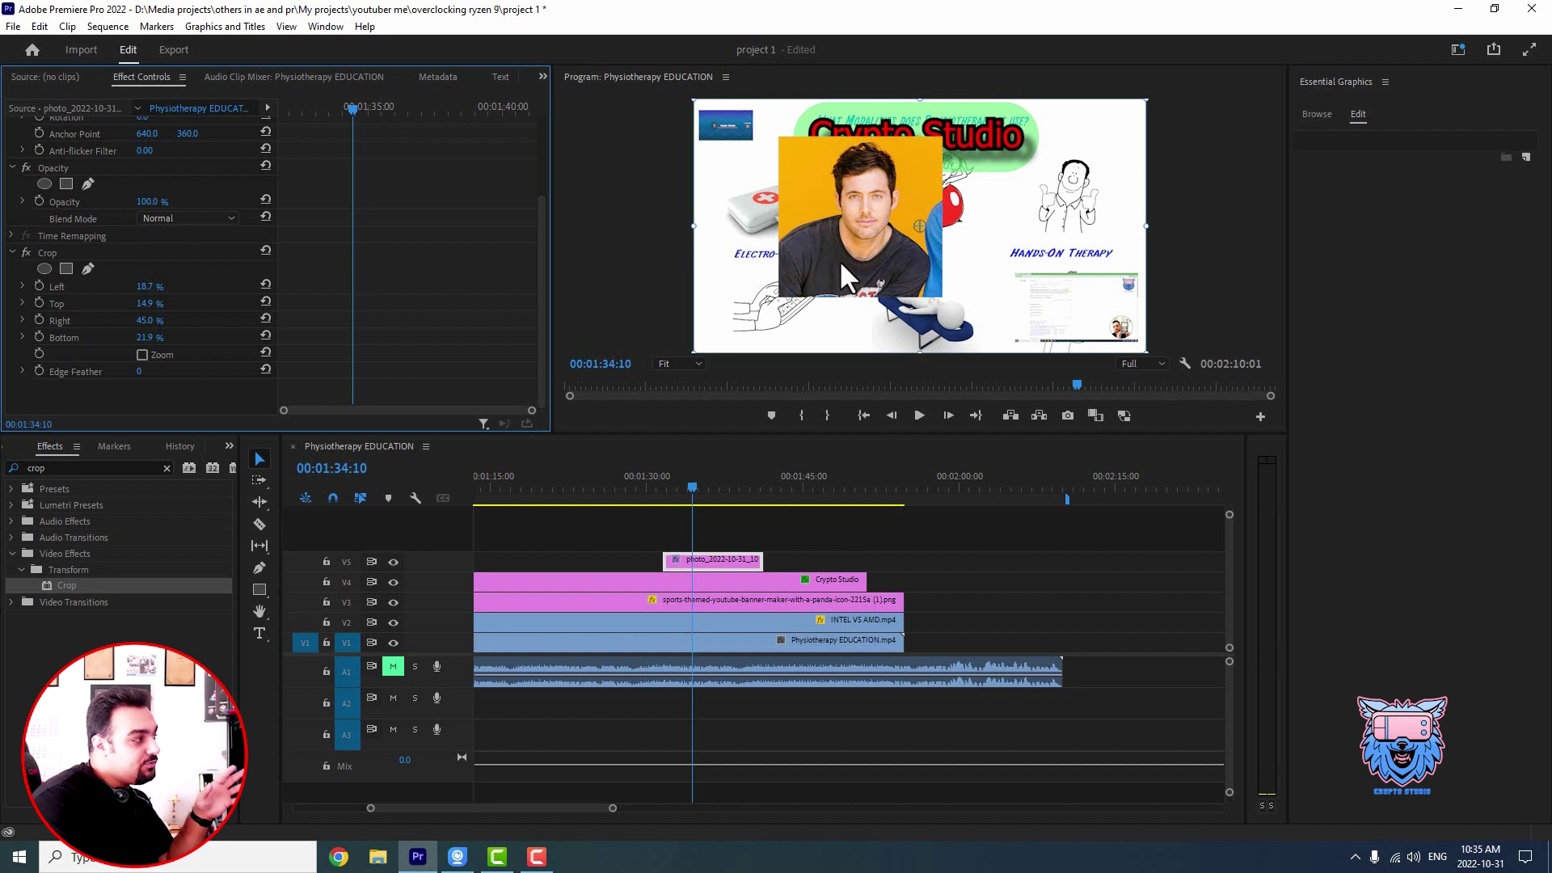
scroll(188, 188, "up", 2)
scroll(72, 143, "up", 1)
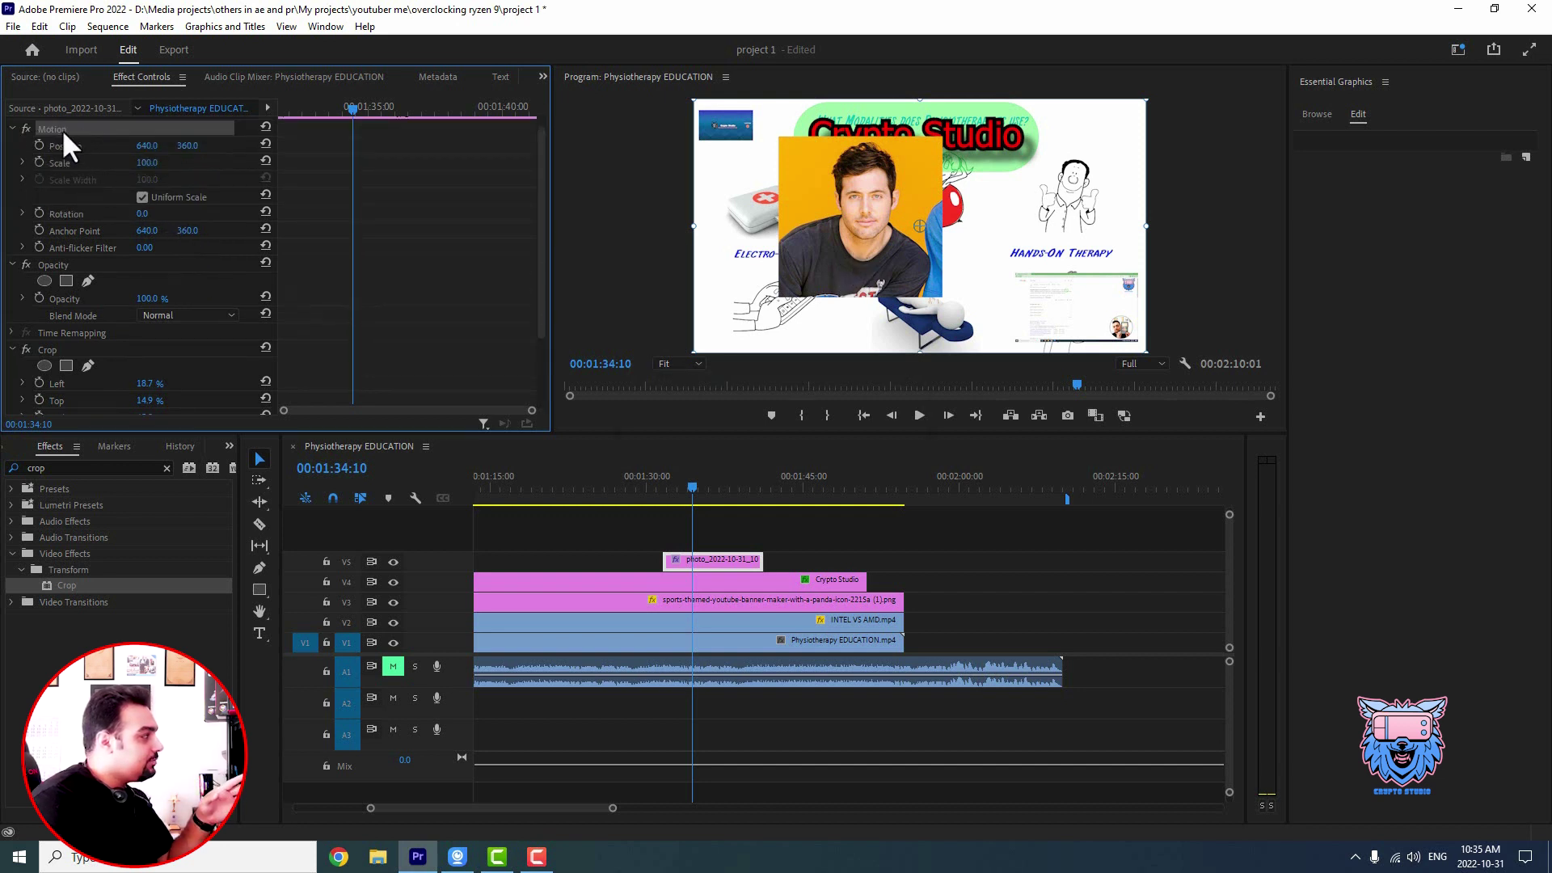
left_click(701, 559)
left_click_drag(863, 283, 944, 280)
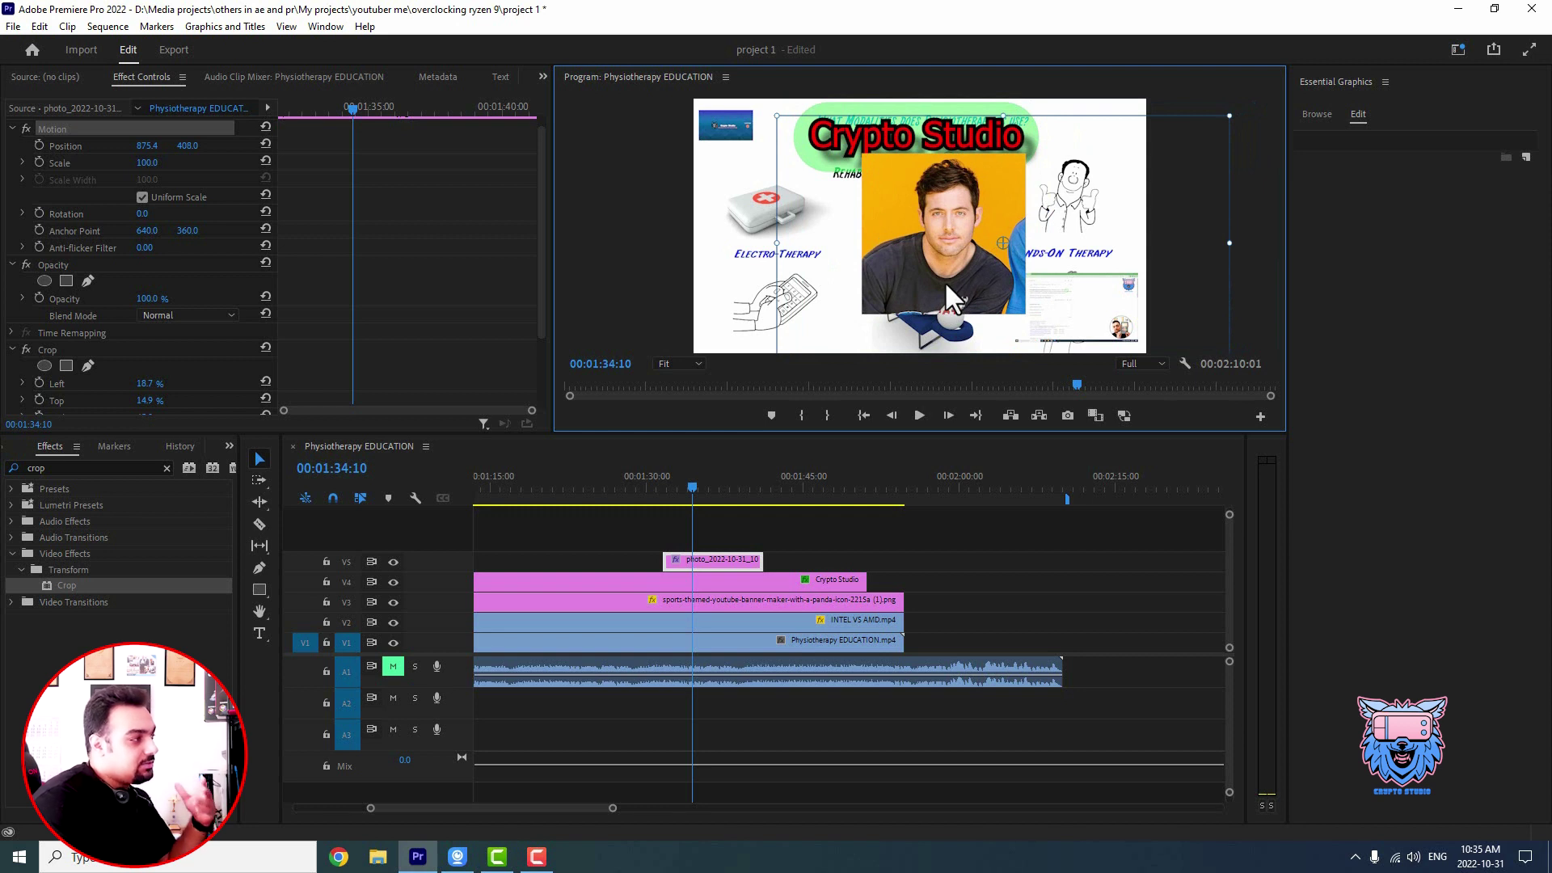
left_click_drag(944, 280, 823, 317)
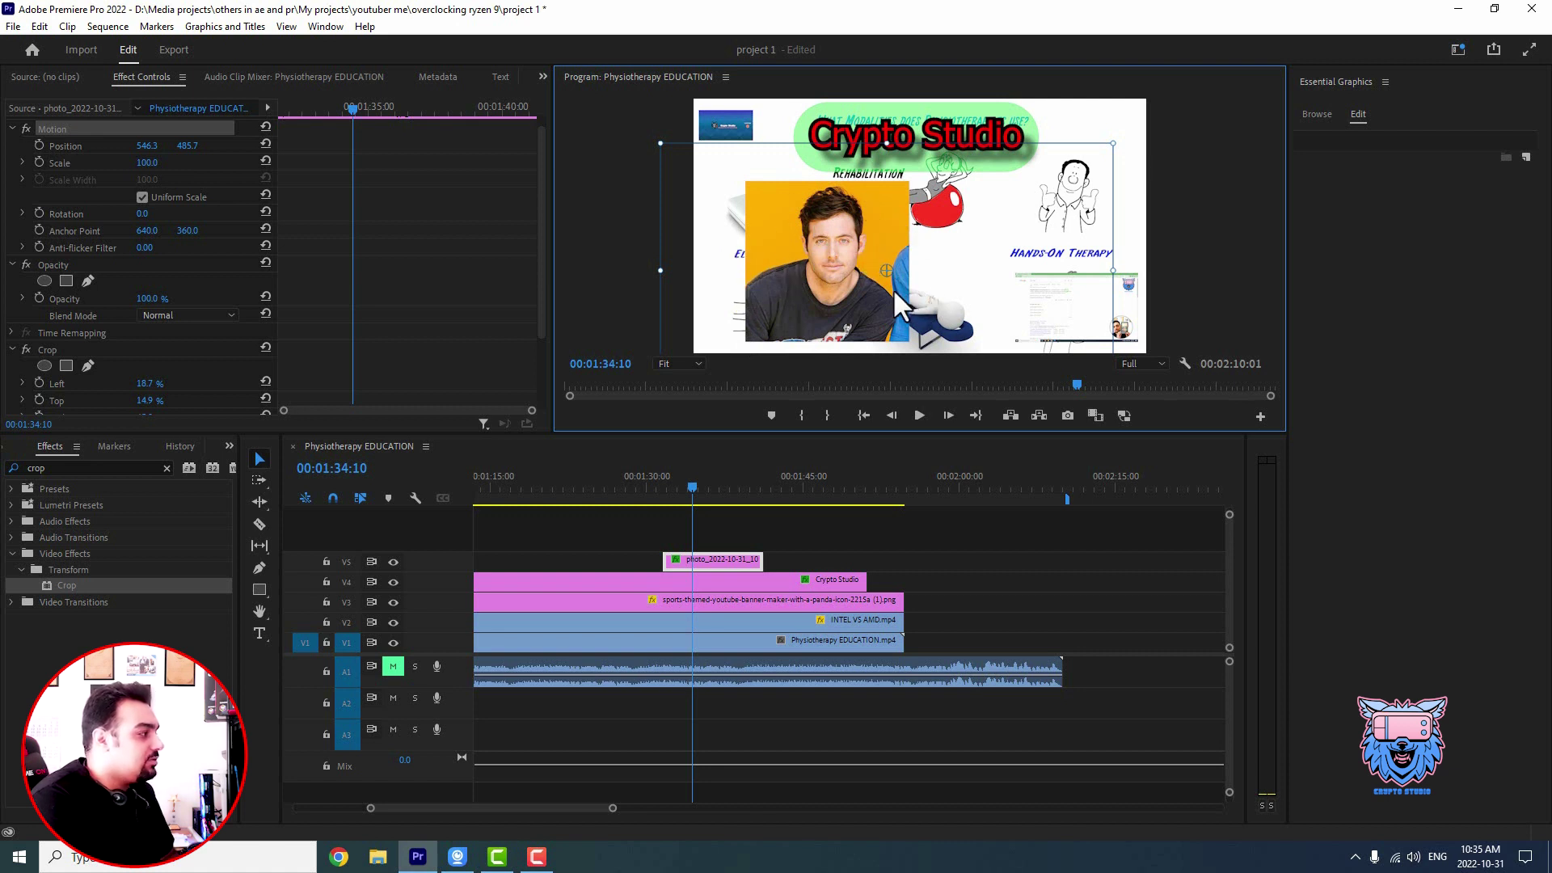
- Tighten the crop's right and bottom edges at 75% preview zoom to remove the second man's shirt, and restore the preview to Fit
left_click(57, 351)
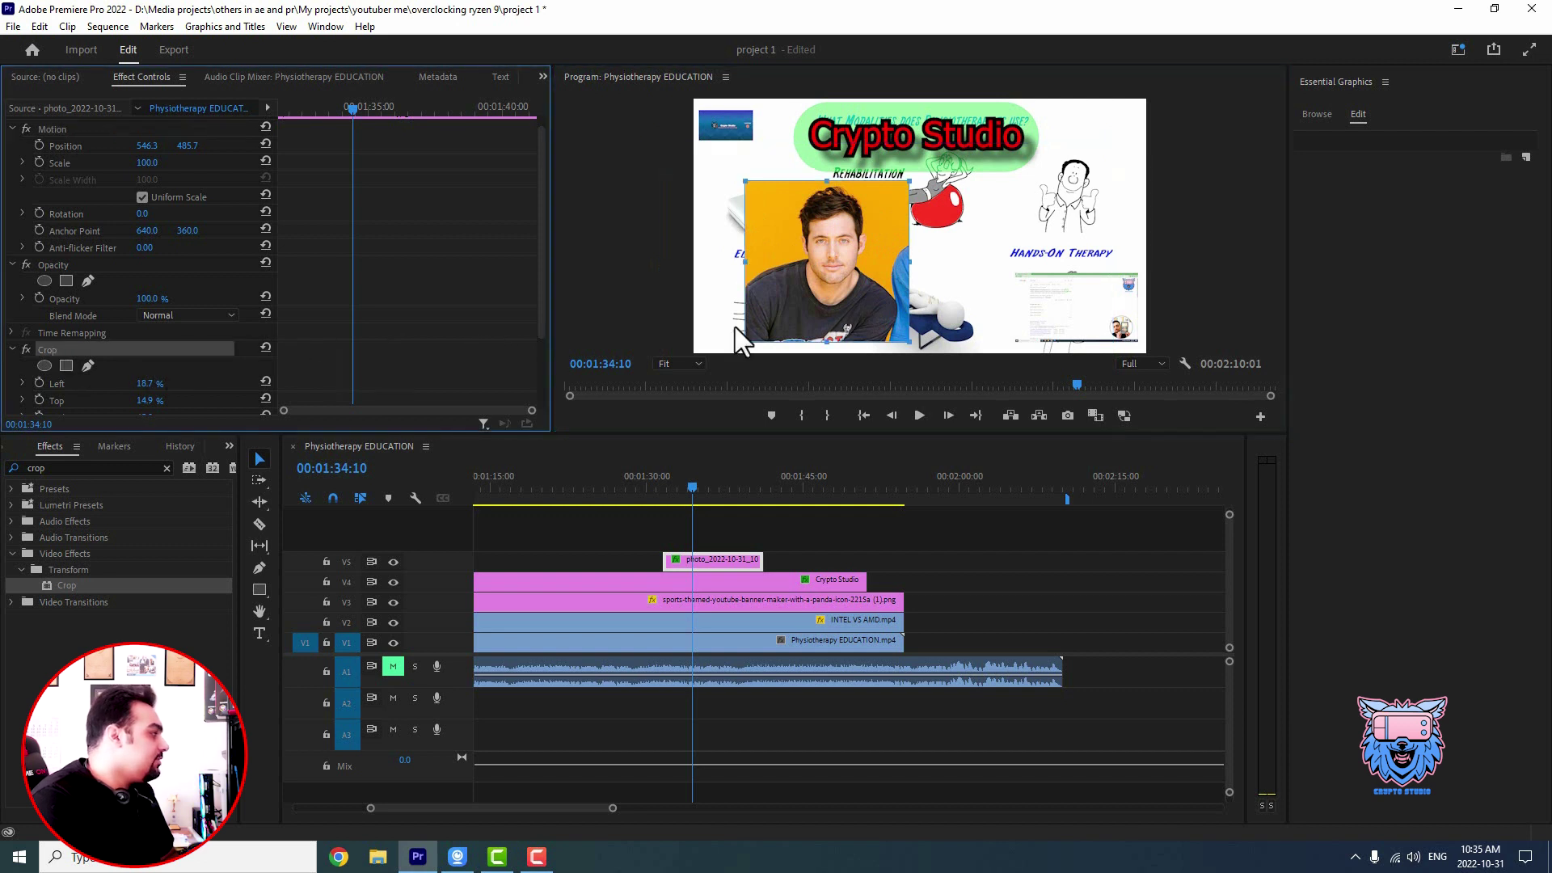
left_click_drag(910, 269, 891, 270)
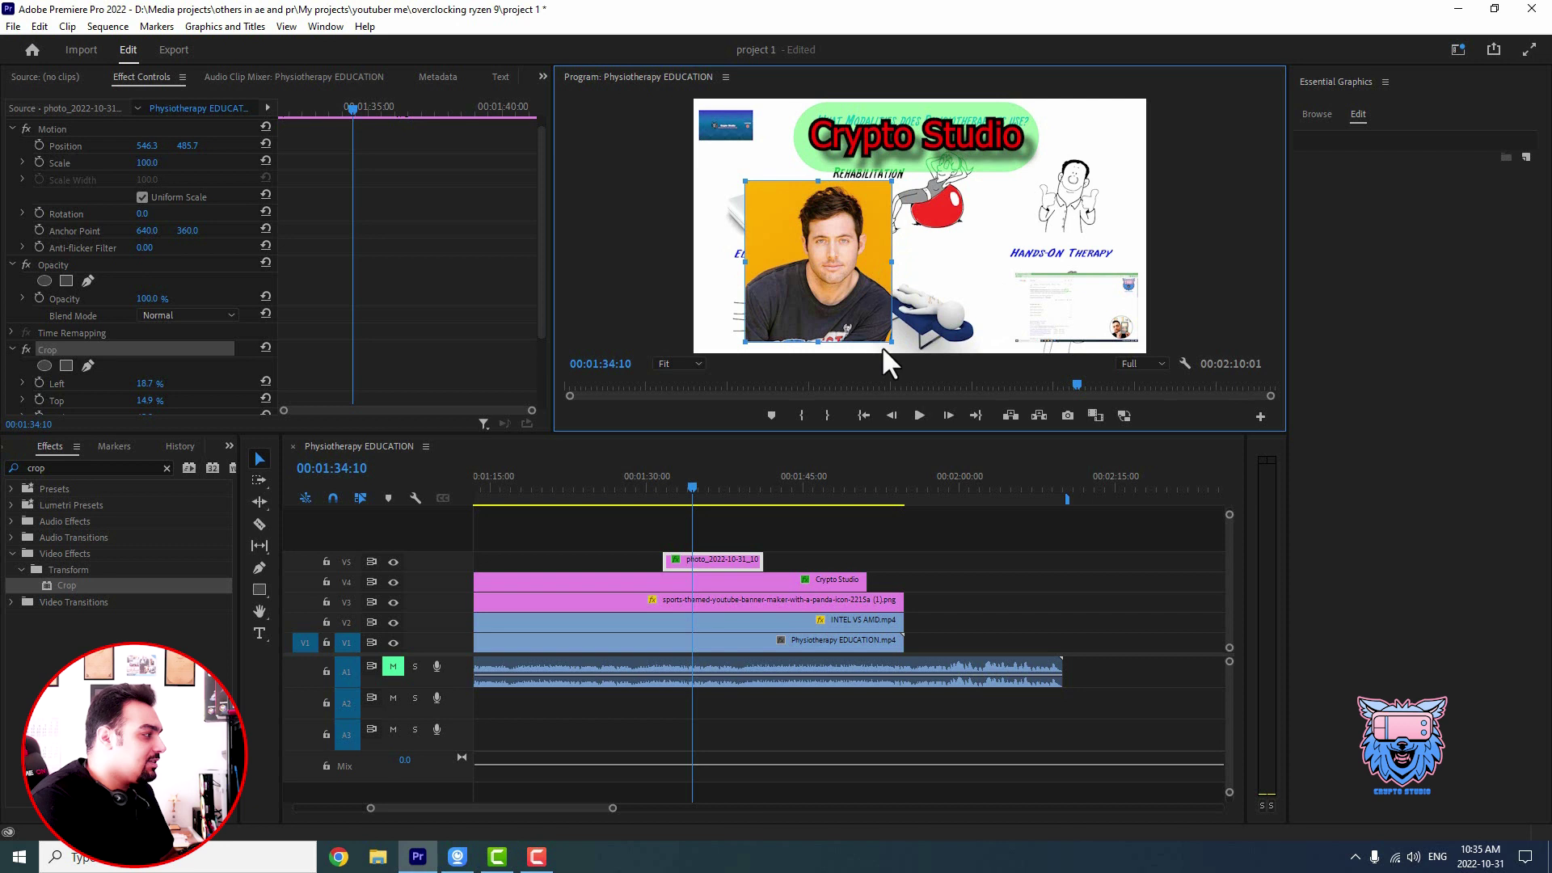
left_click(678, 363)
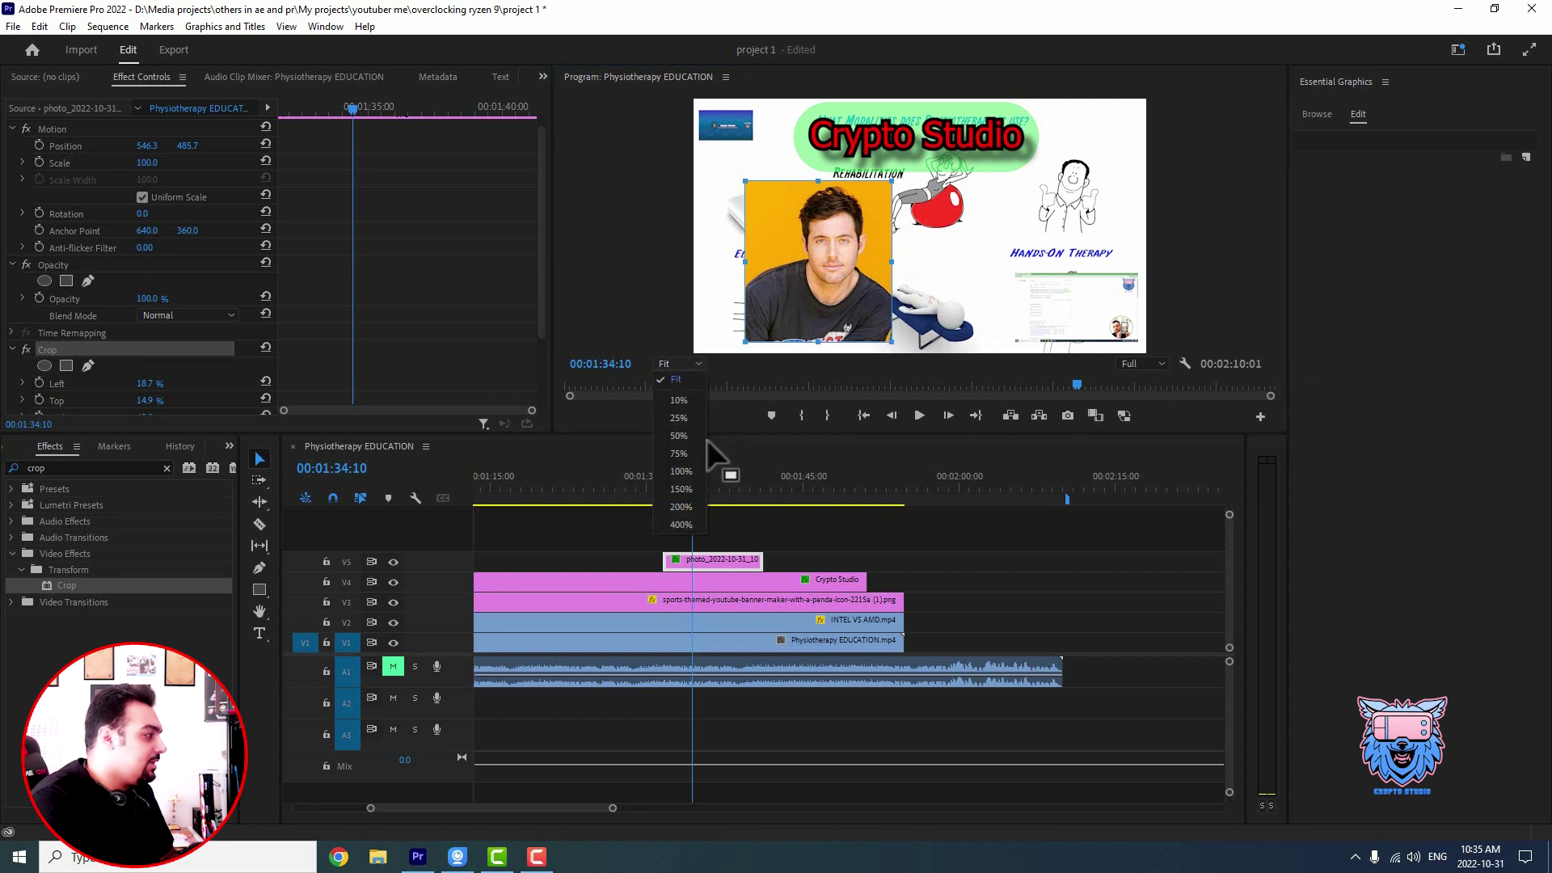
left_click(680, 453)
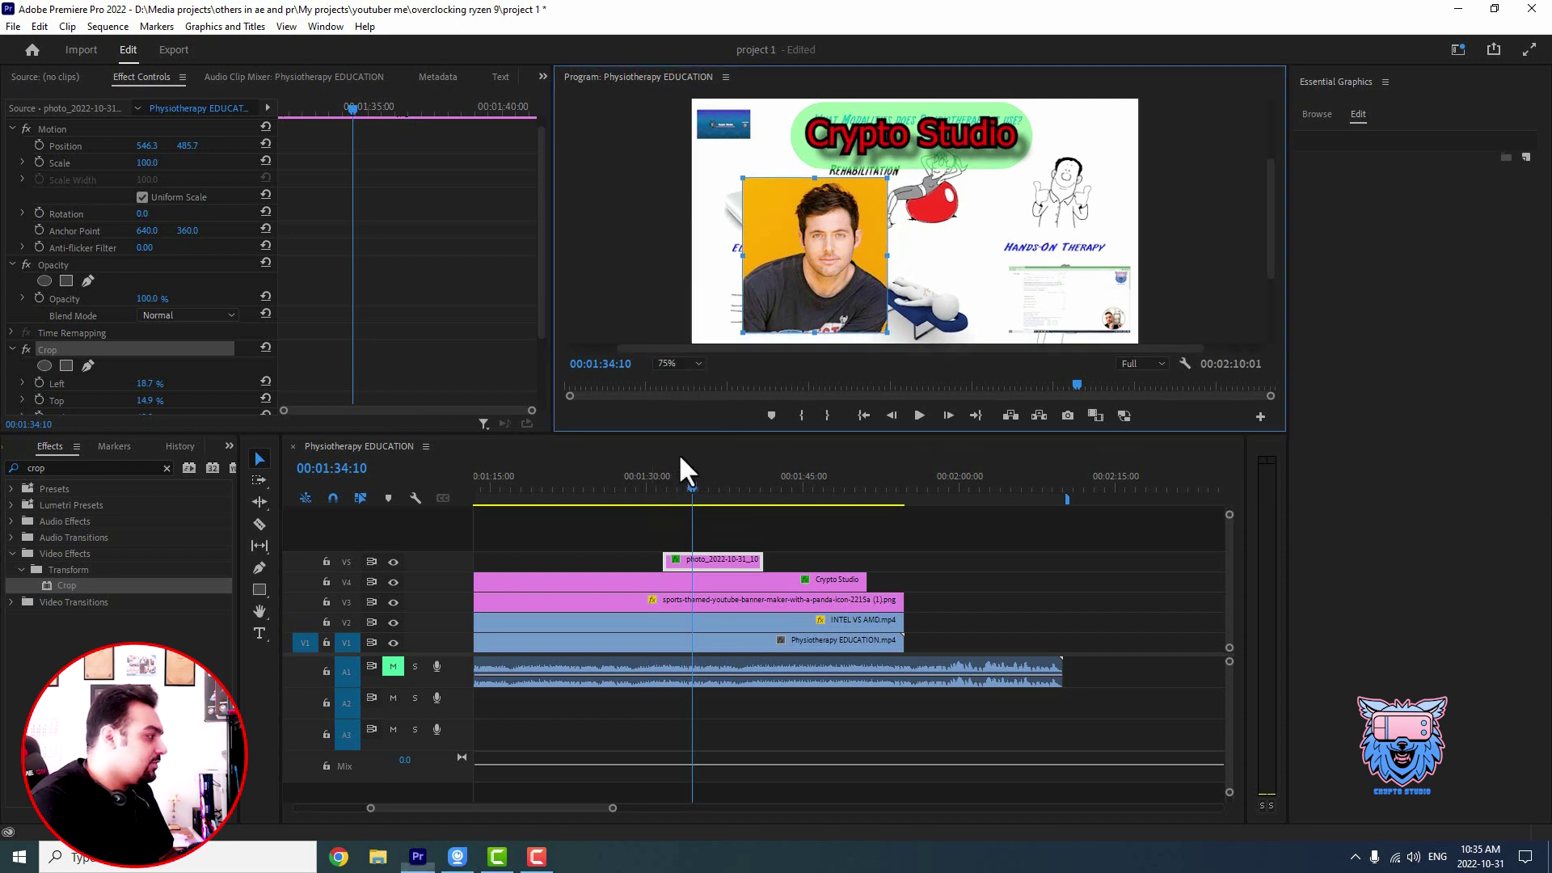
left_click_drag(1268, 173, 1269, 260)
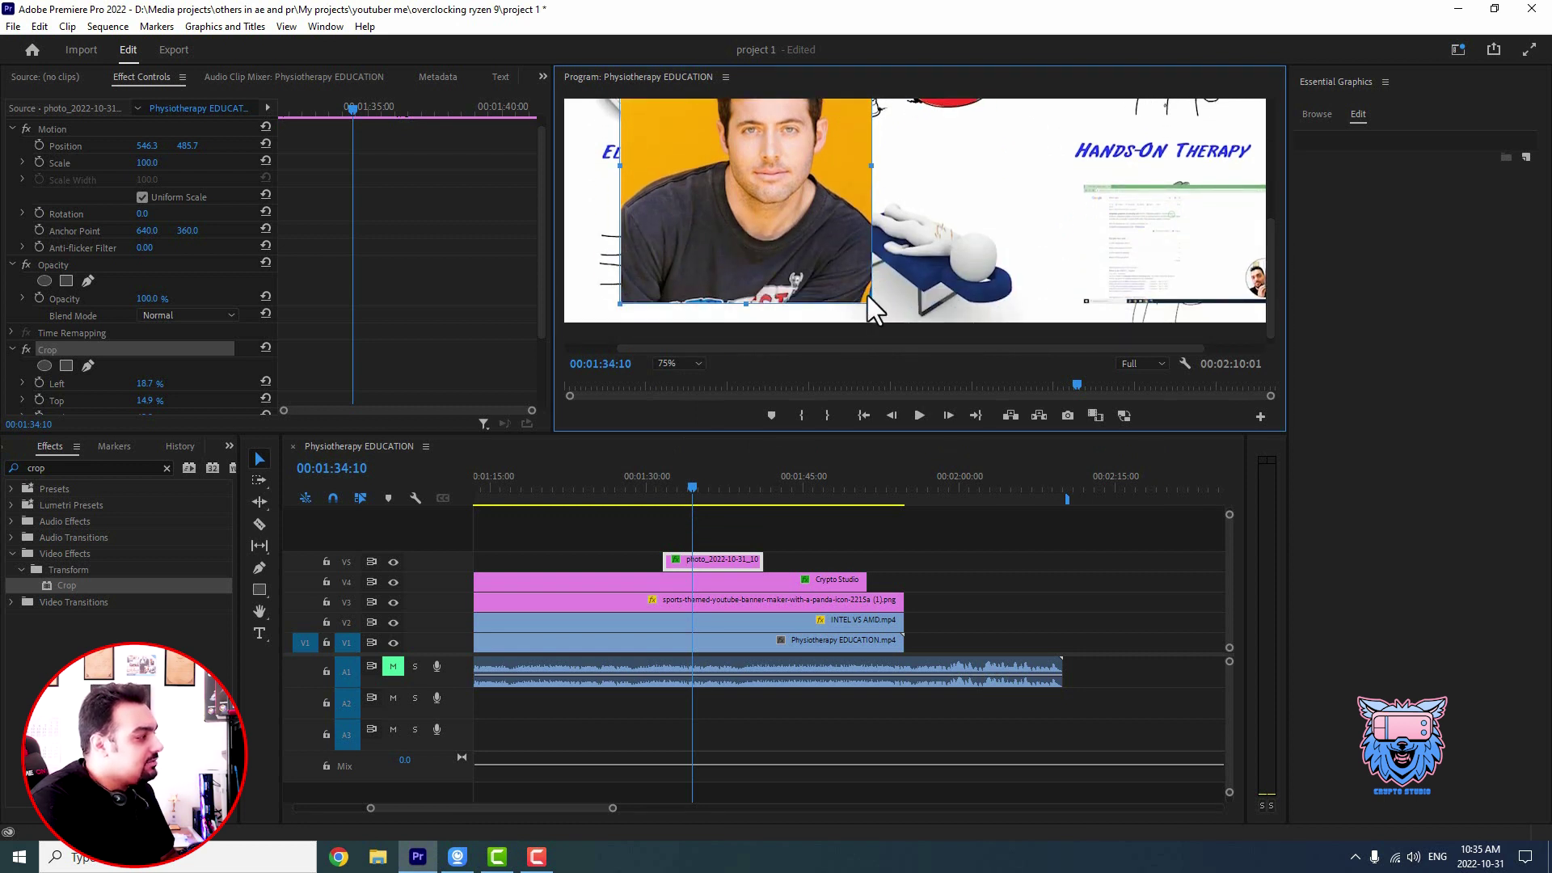
left_click_drag(870, 303, 866, 301)
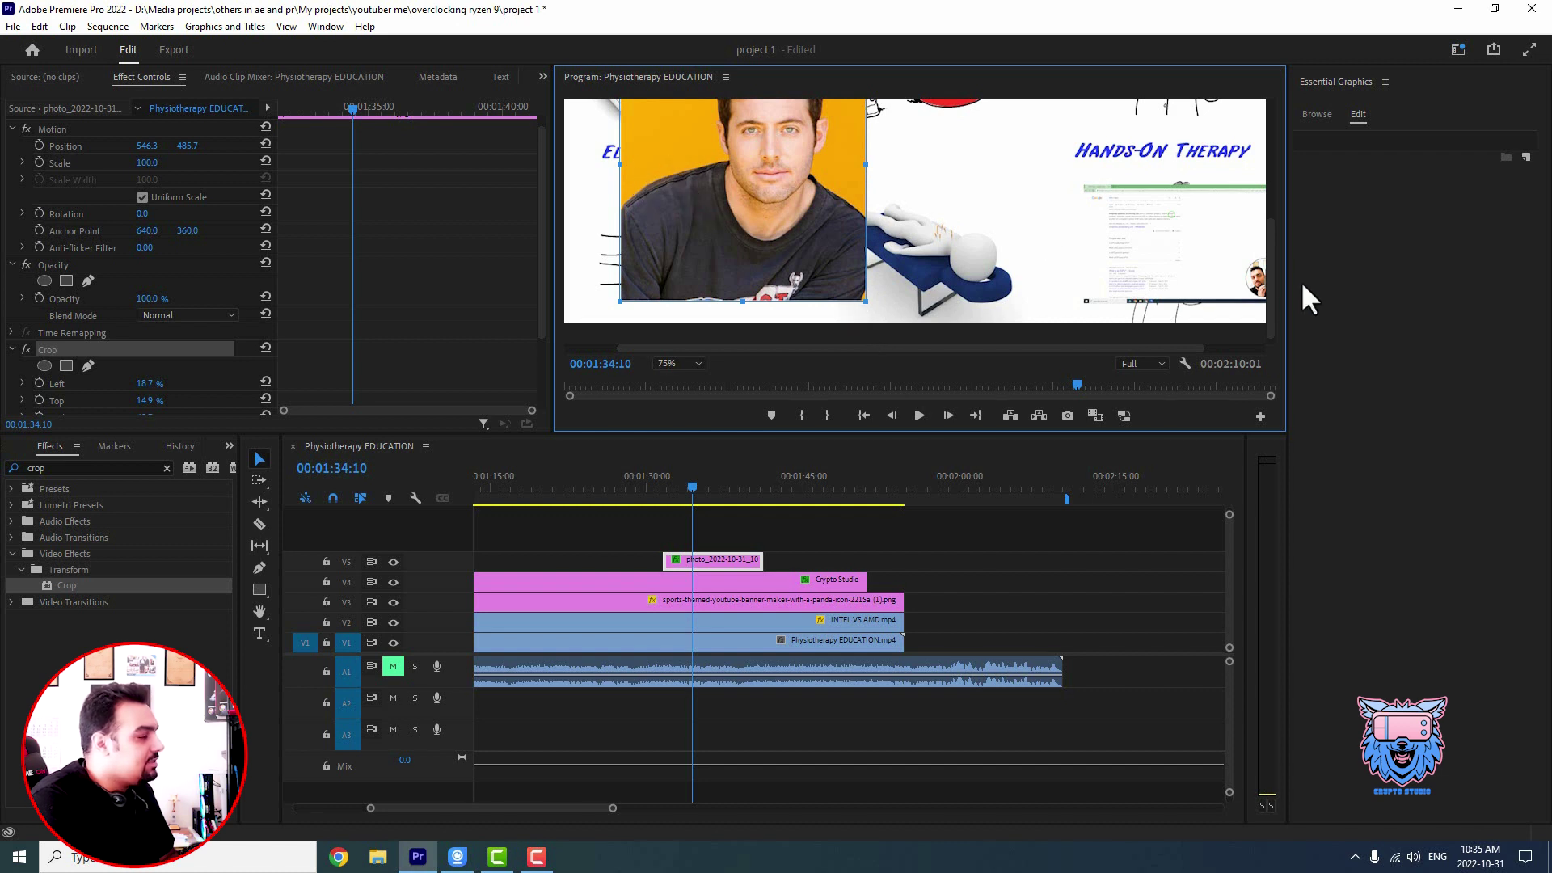
left_click_drag(1266, 301, 1277, 241)
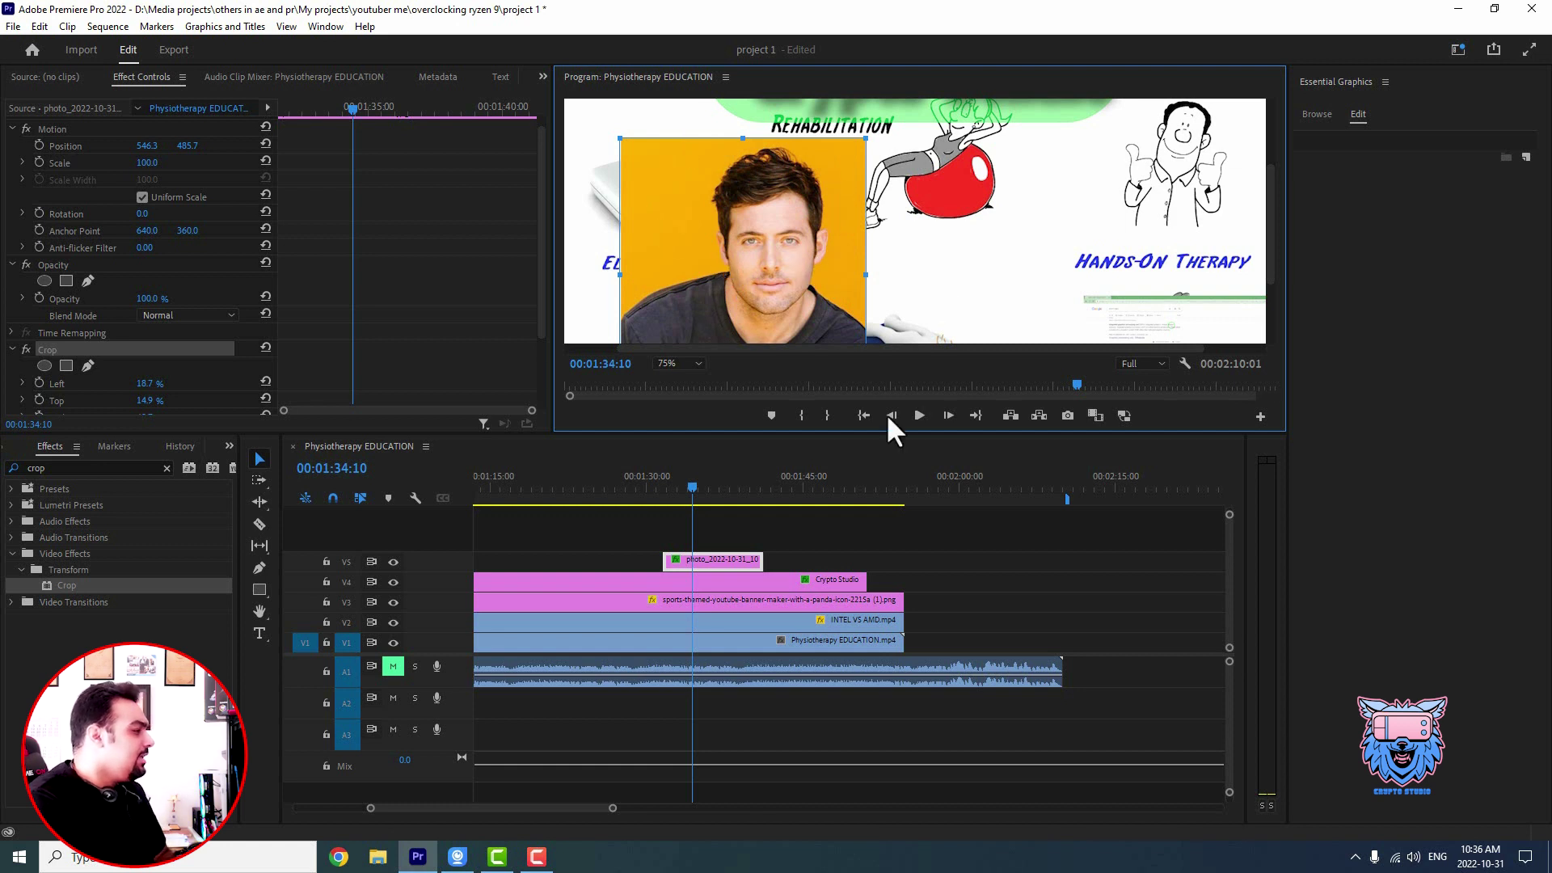
left_click(679, 363)
left_click(687, 379)
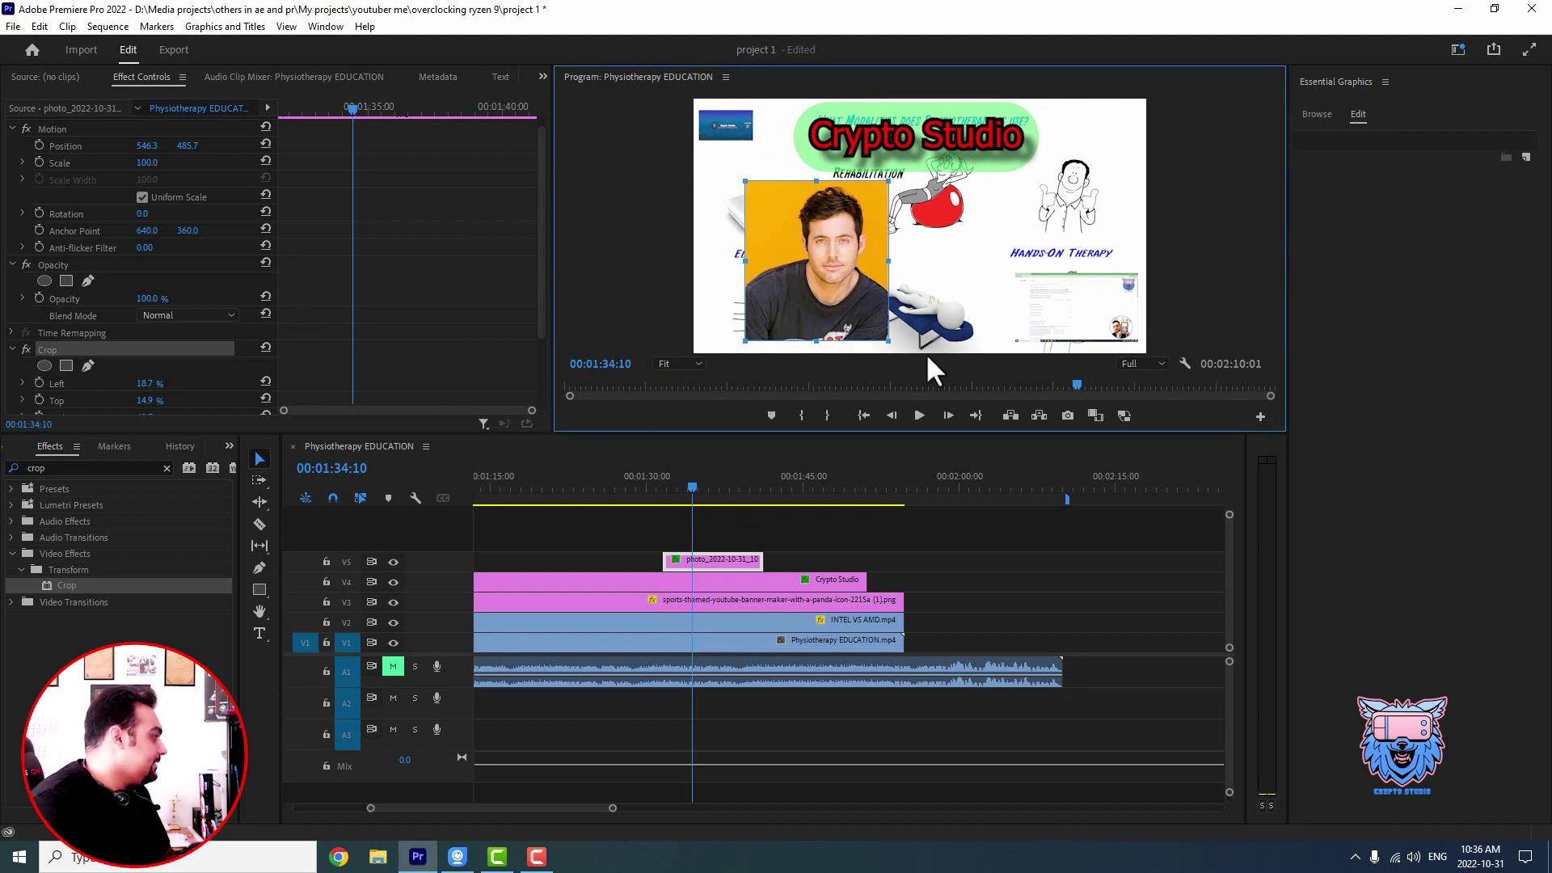
- Start a free-drawn Opacity mask on the photo and trace the man's shoulder on the picture's left side up to his neck
scroll(255, 271, "up", 1)
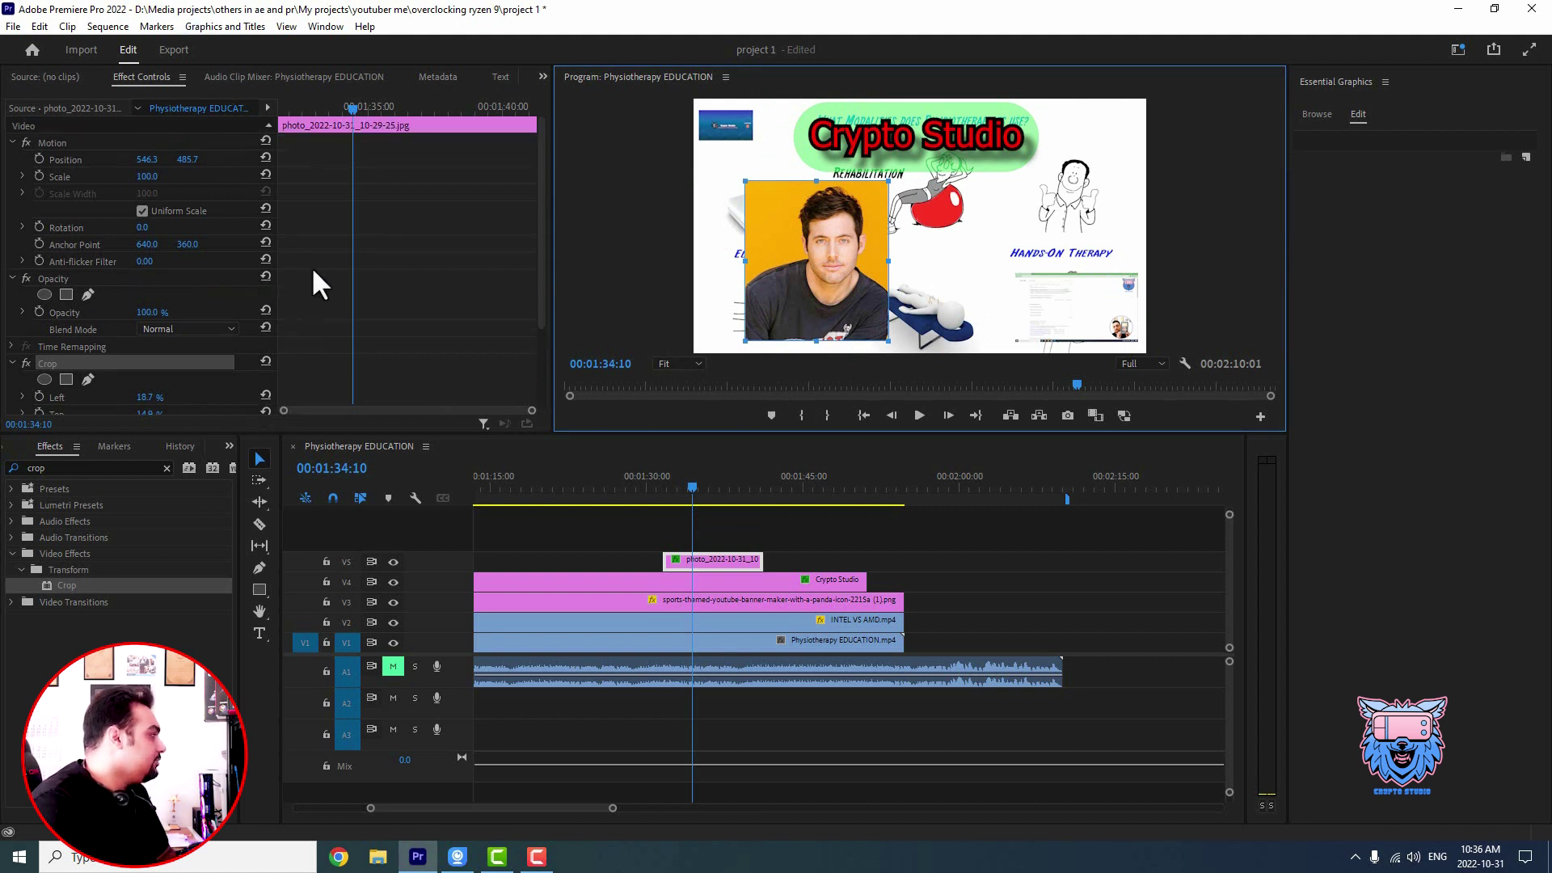
left_click(85, 294)
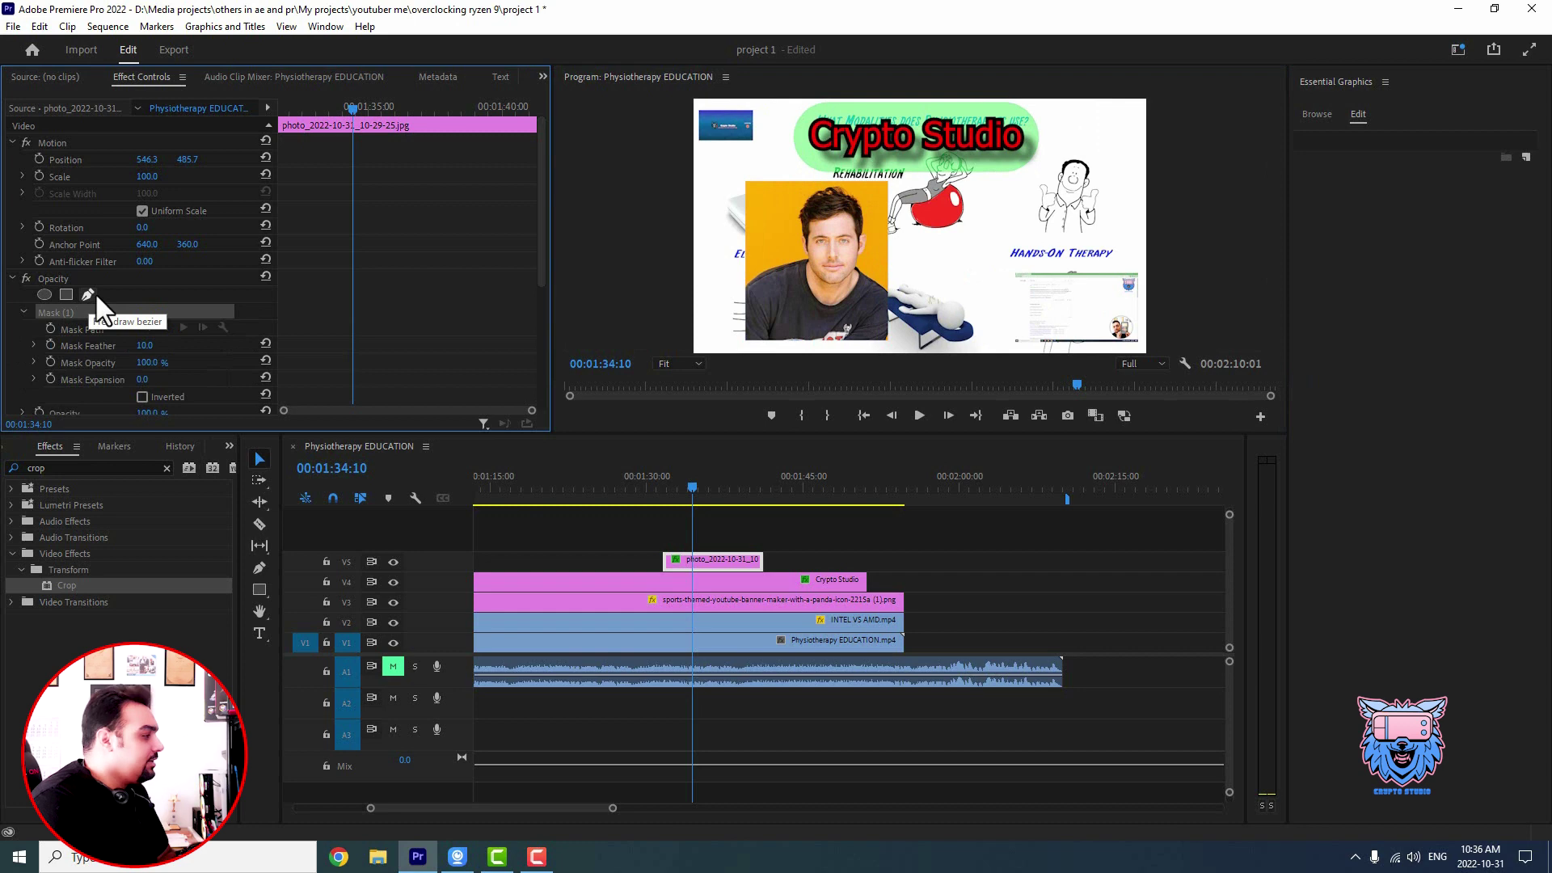
left_click(697, 363)
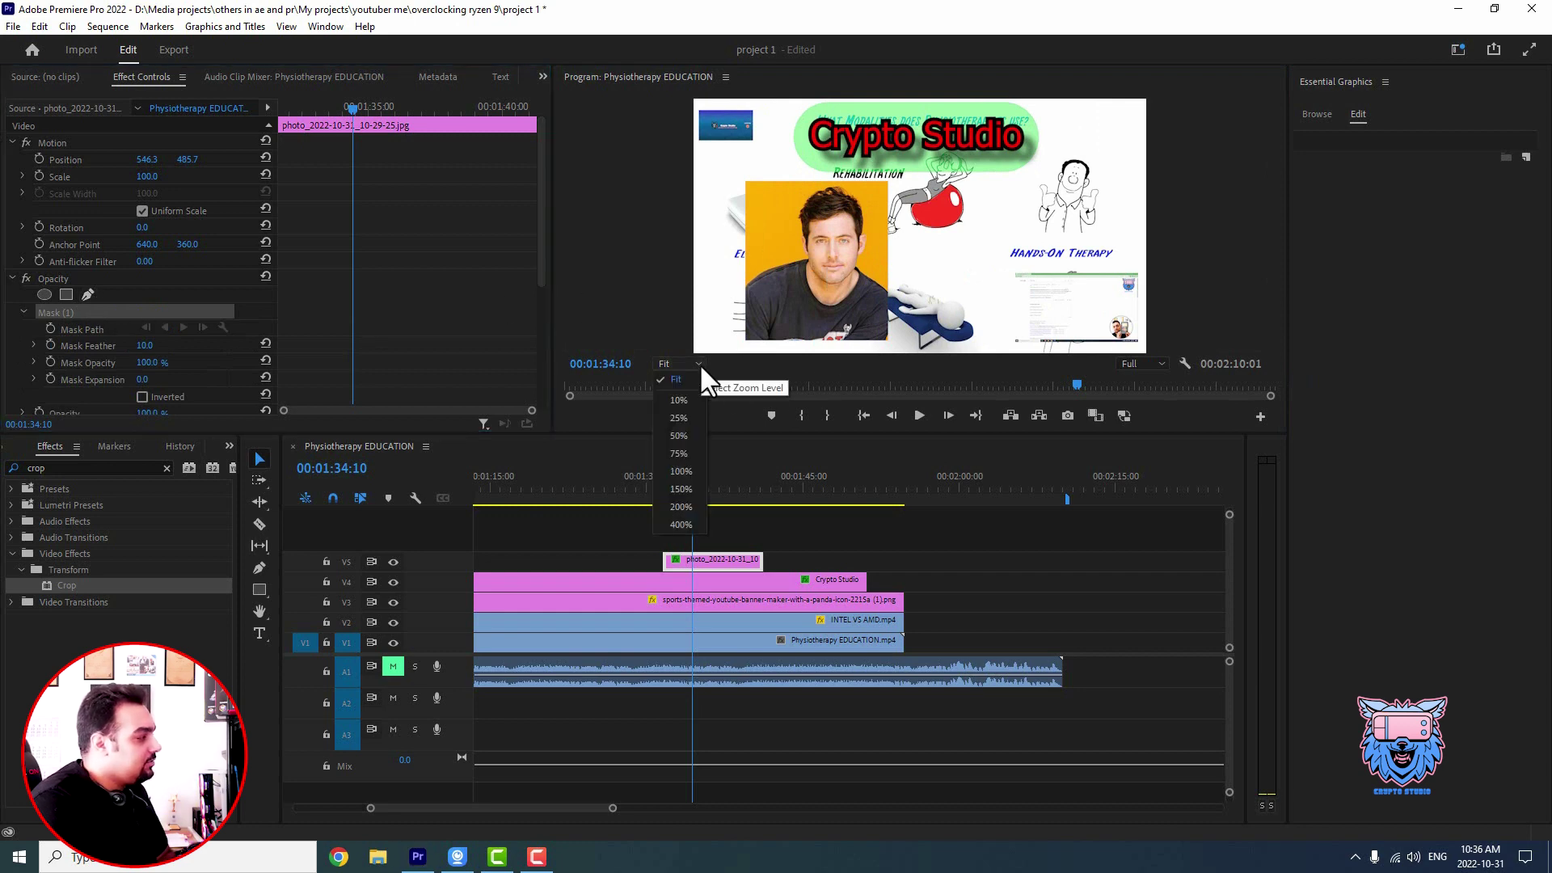
left_click(680, 436)
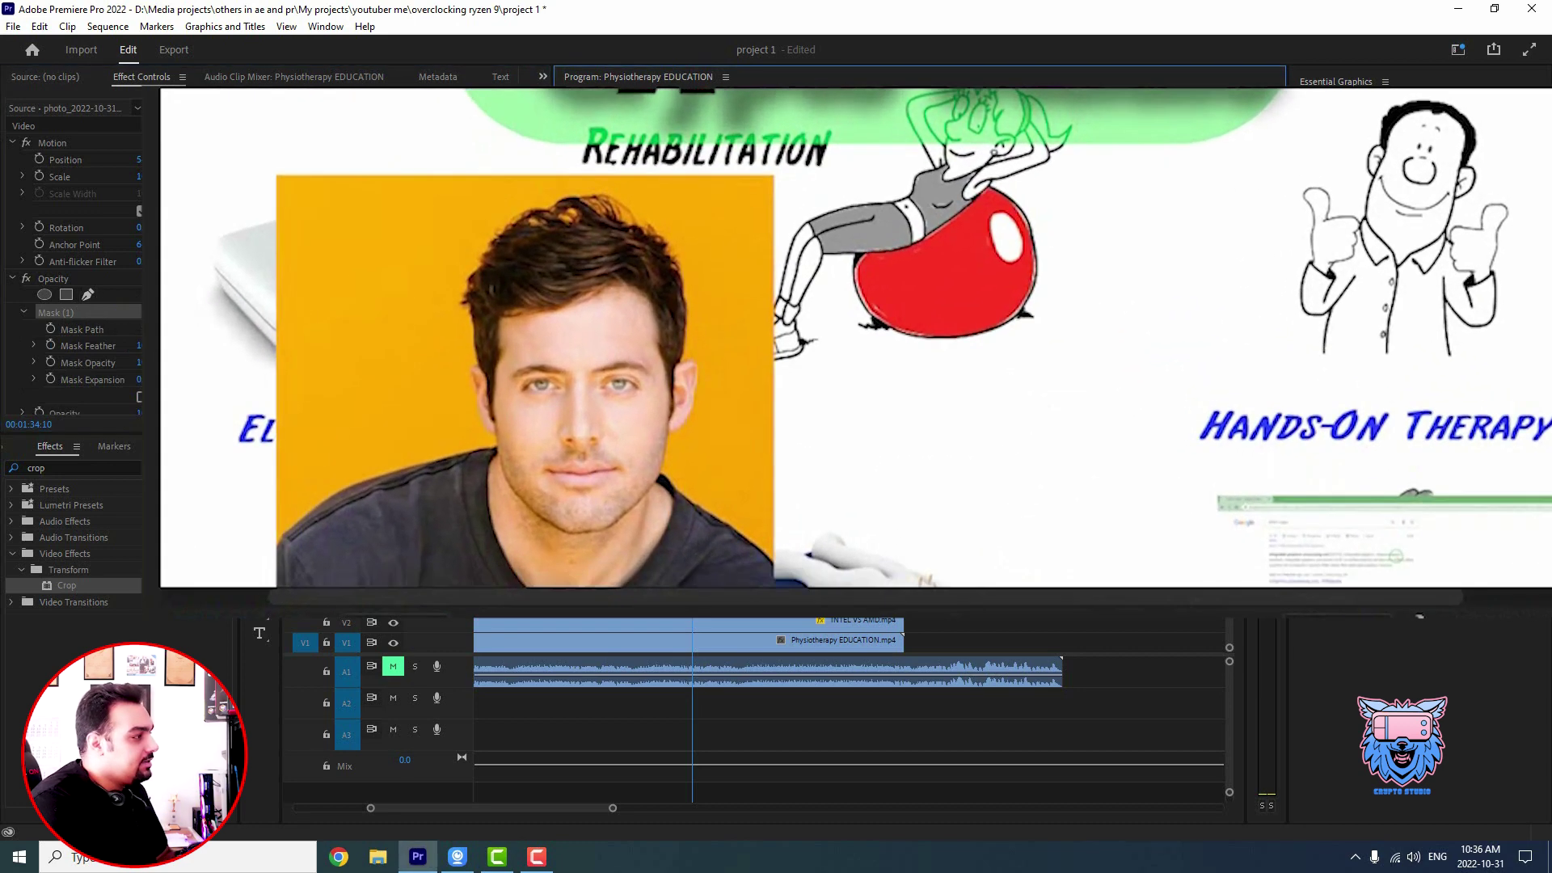
scroll(945, 705, "right", 2)
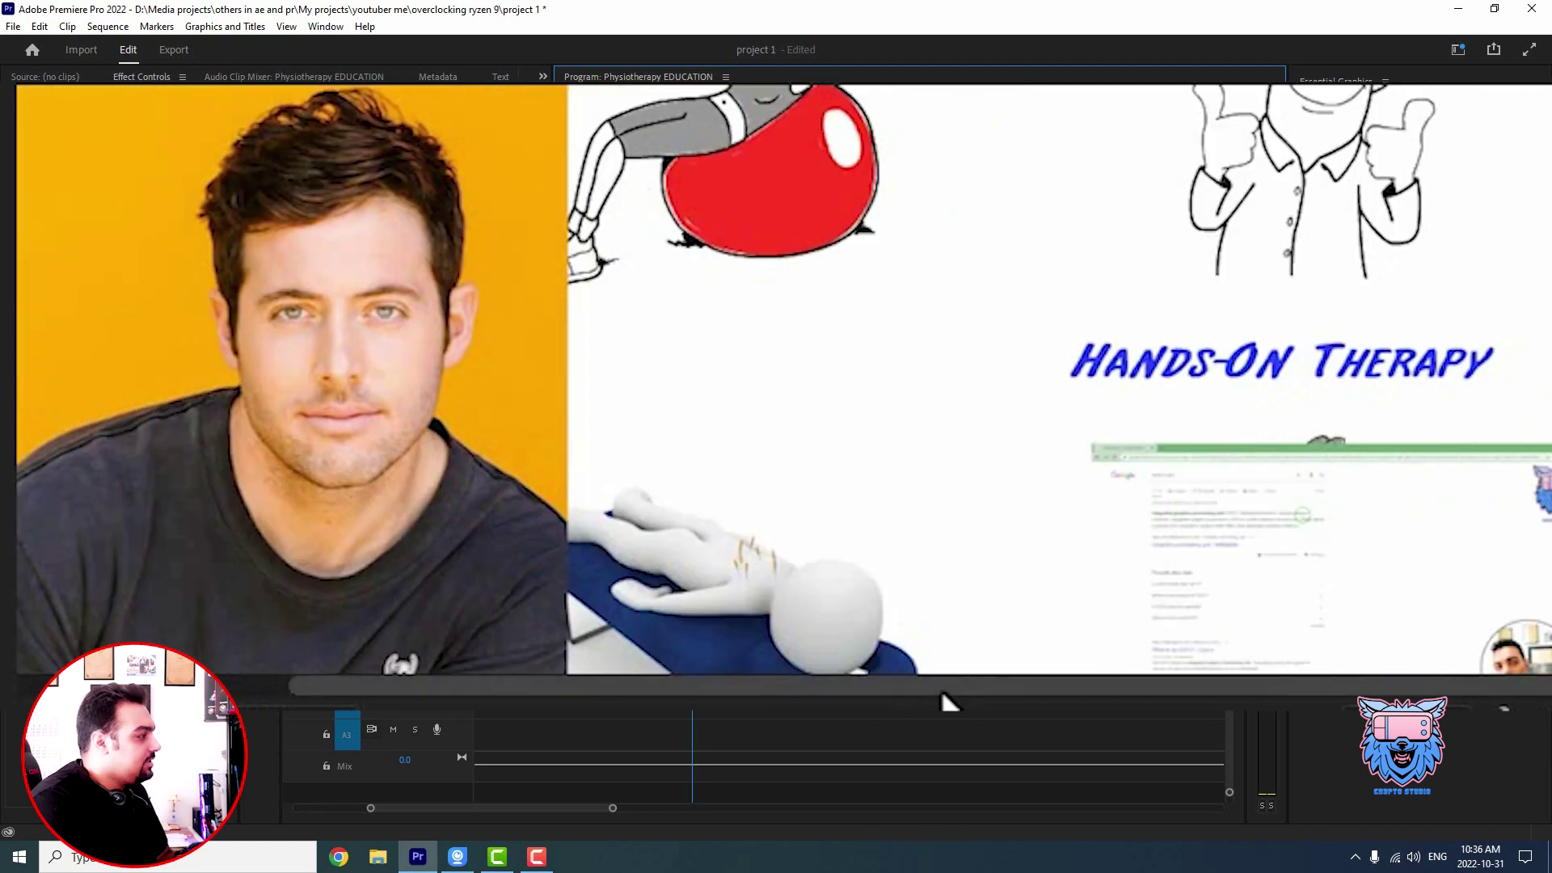
scroll(906, 702, "left", 2)
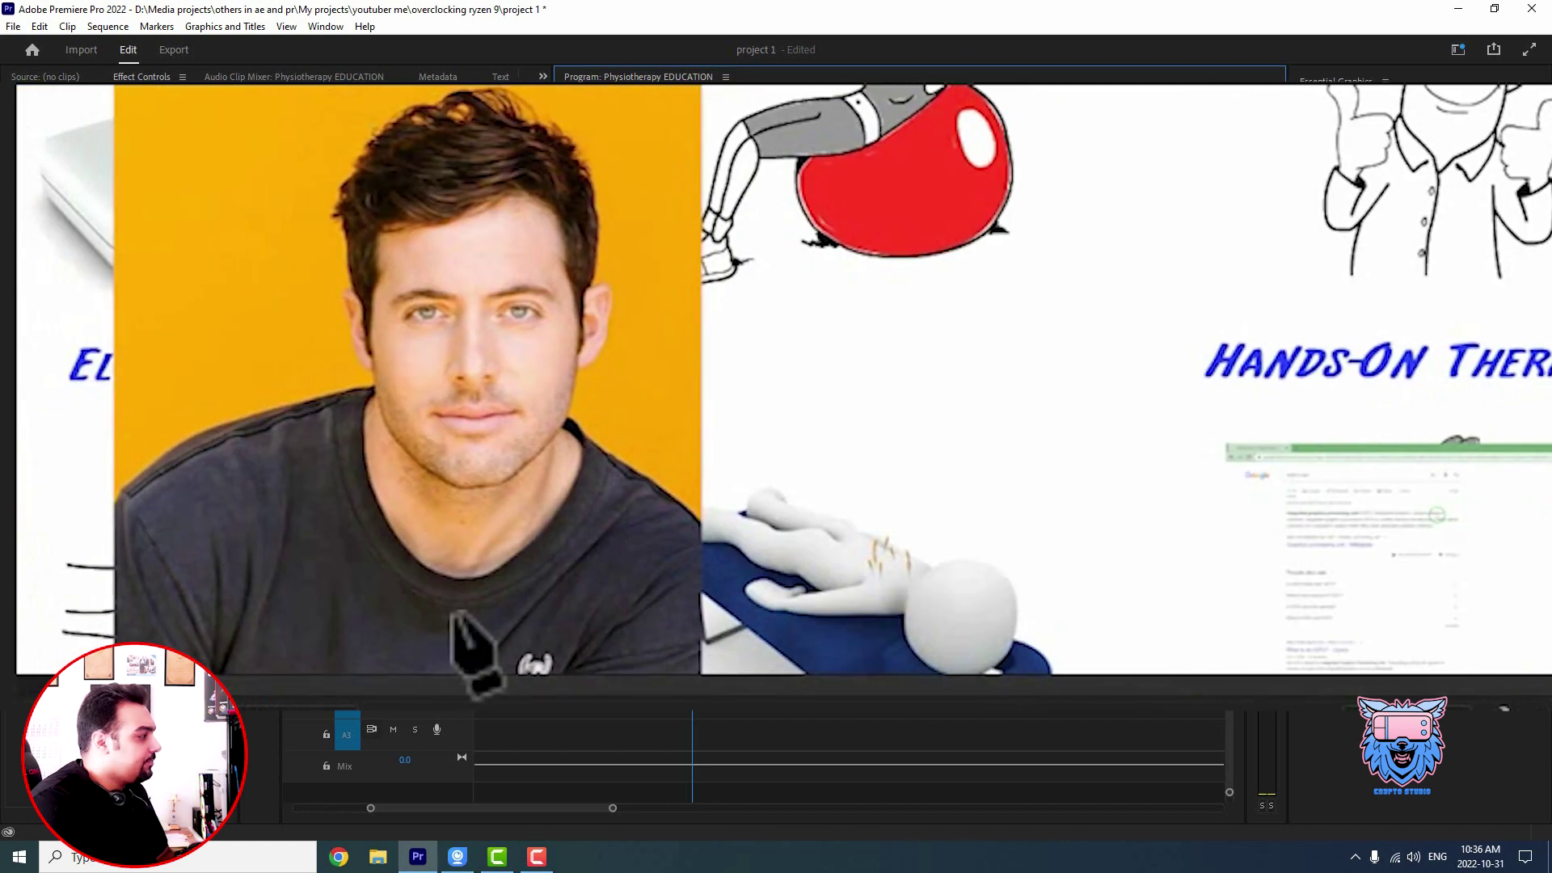
left_click(119, 491)
left_click(246, 418)
left_click(356, 389)
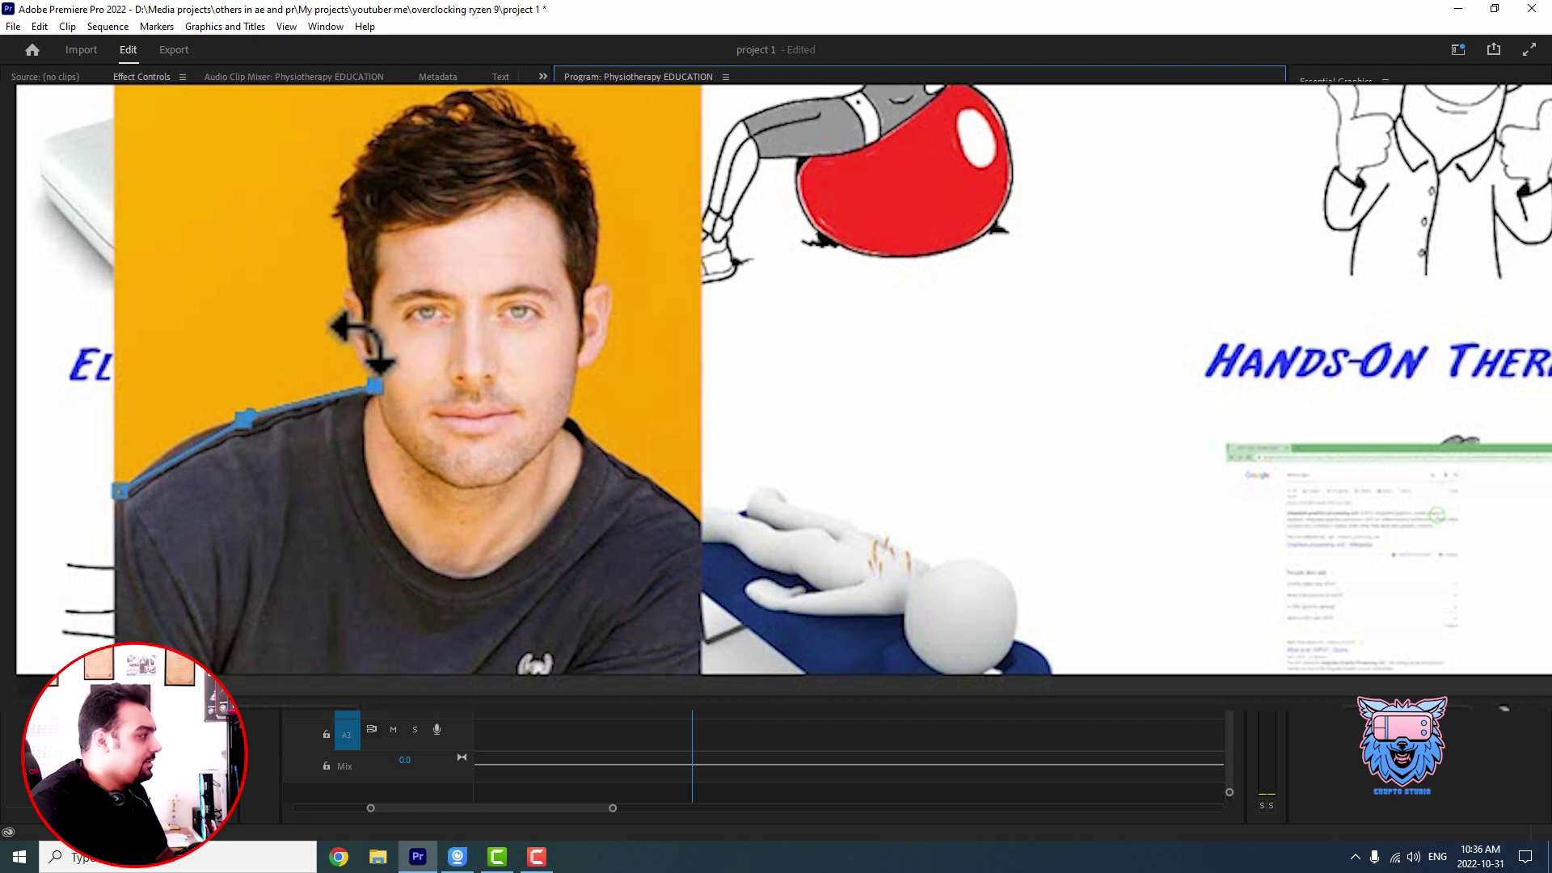
- Continue the mask outline from the neck up past the ear and over the hair to the other side of the head
left_click(340, 325)
left_click(339, 229)
left_click(334, 158)
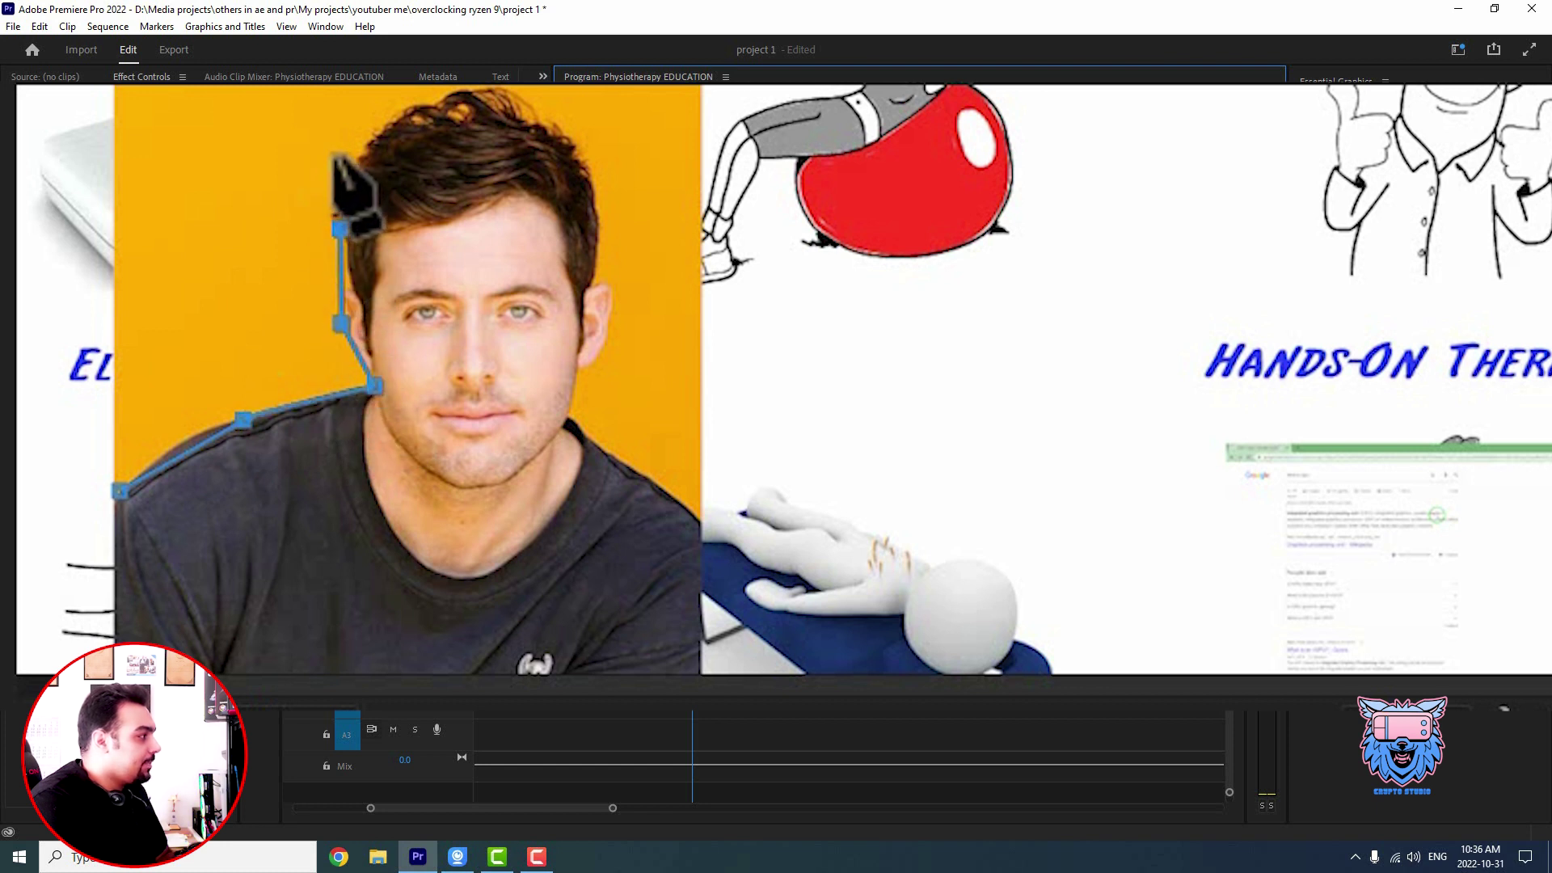
left_click(372, 127)
left_click(445, 91)
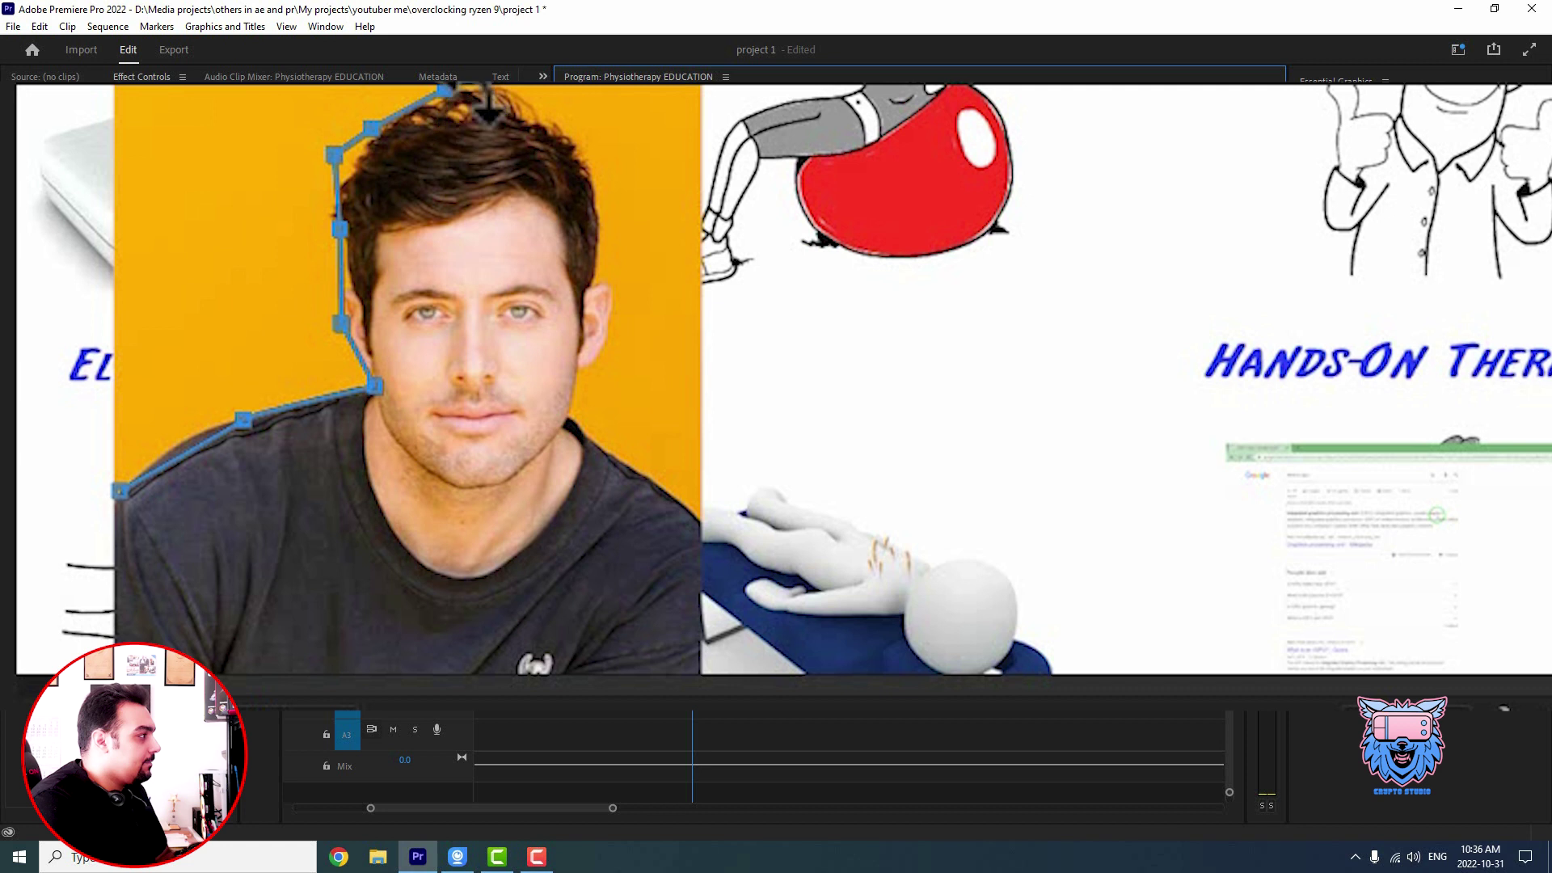
left_click(520, 98)
left_click(579, 146)
left_click(605, 205)
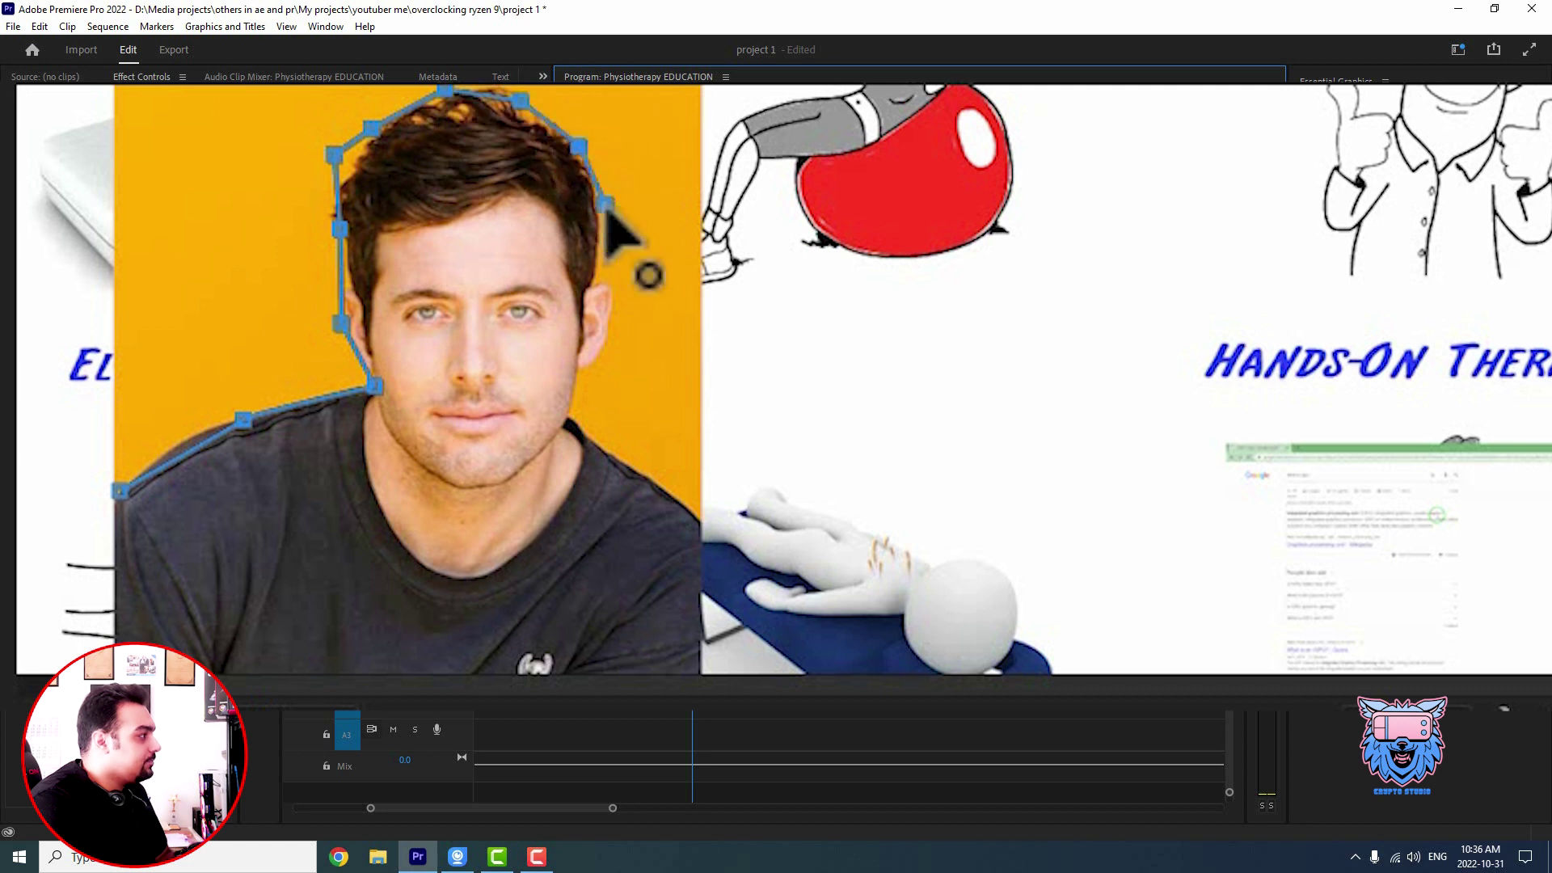
- Extend the mask outline around the second ear, down the jaw and neck, and along the other shoulder, undoing the misplaced point
left_click(599, 271)
left_click(617, 323)
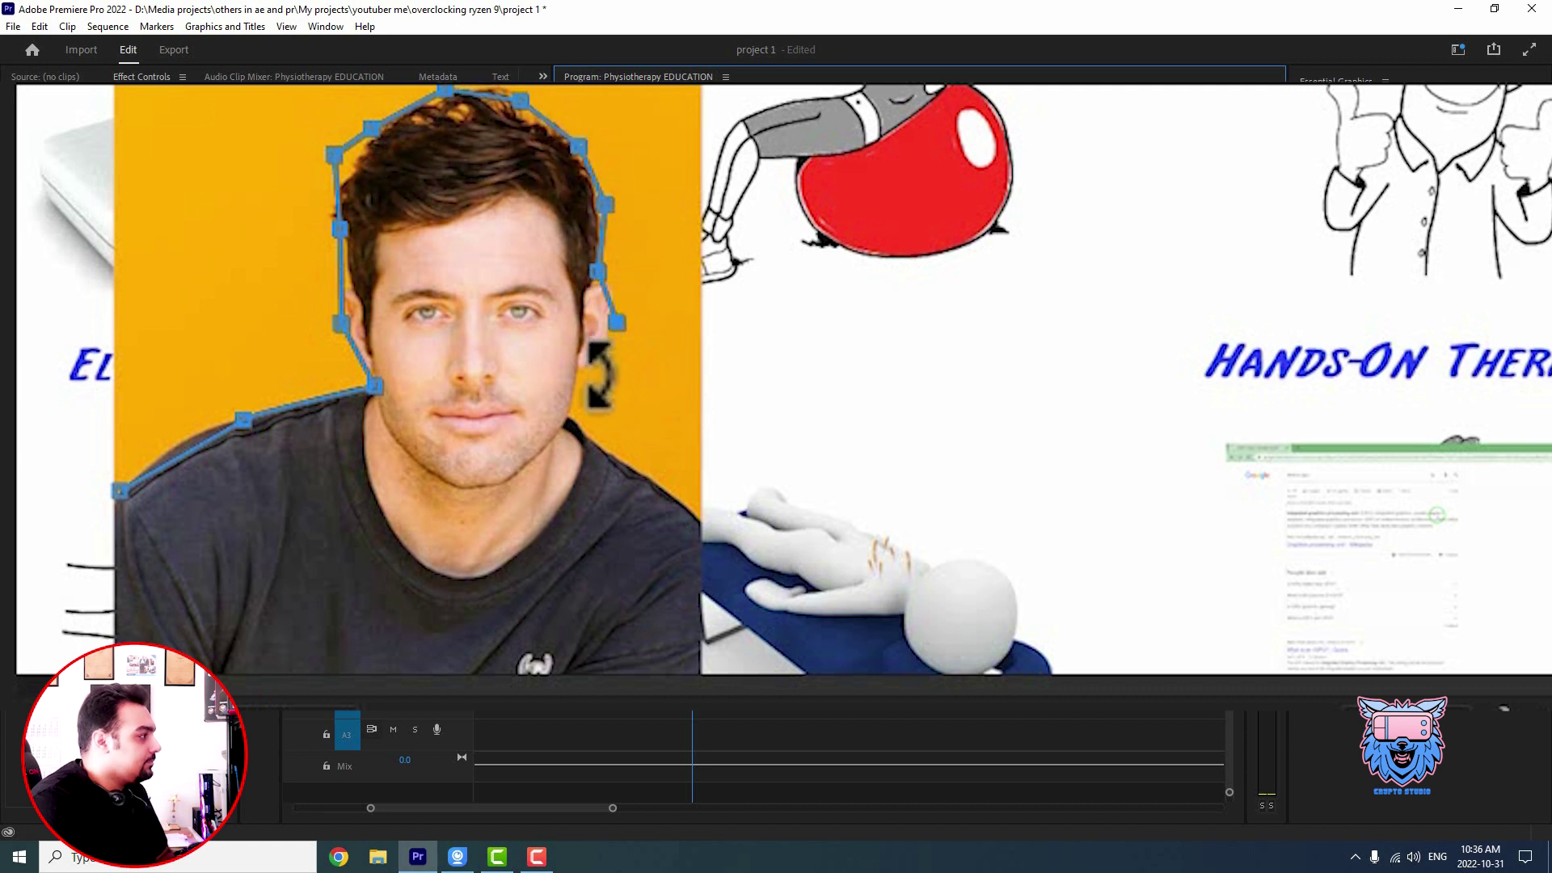
left_click(562, 404)
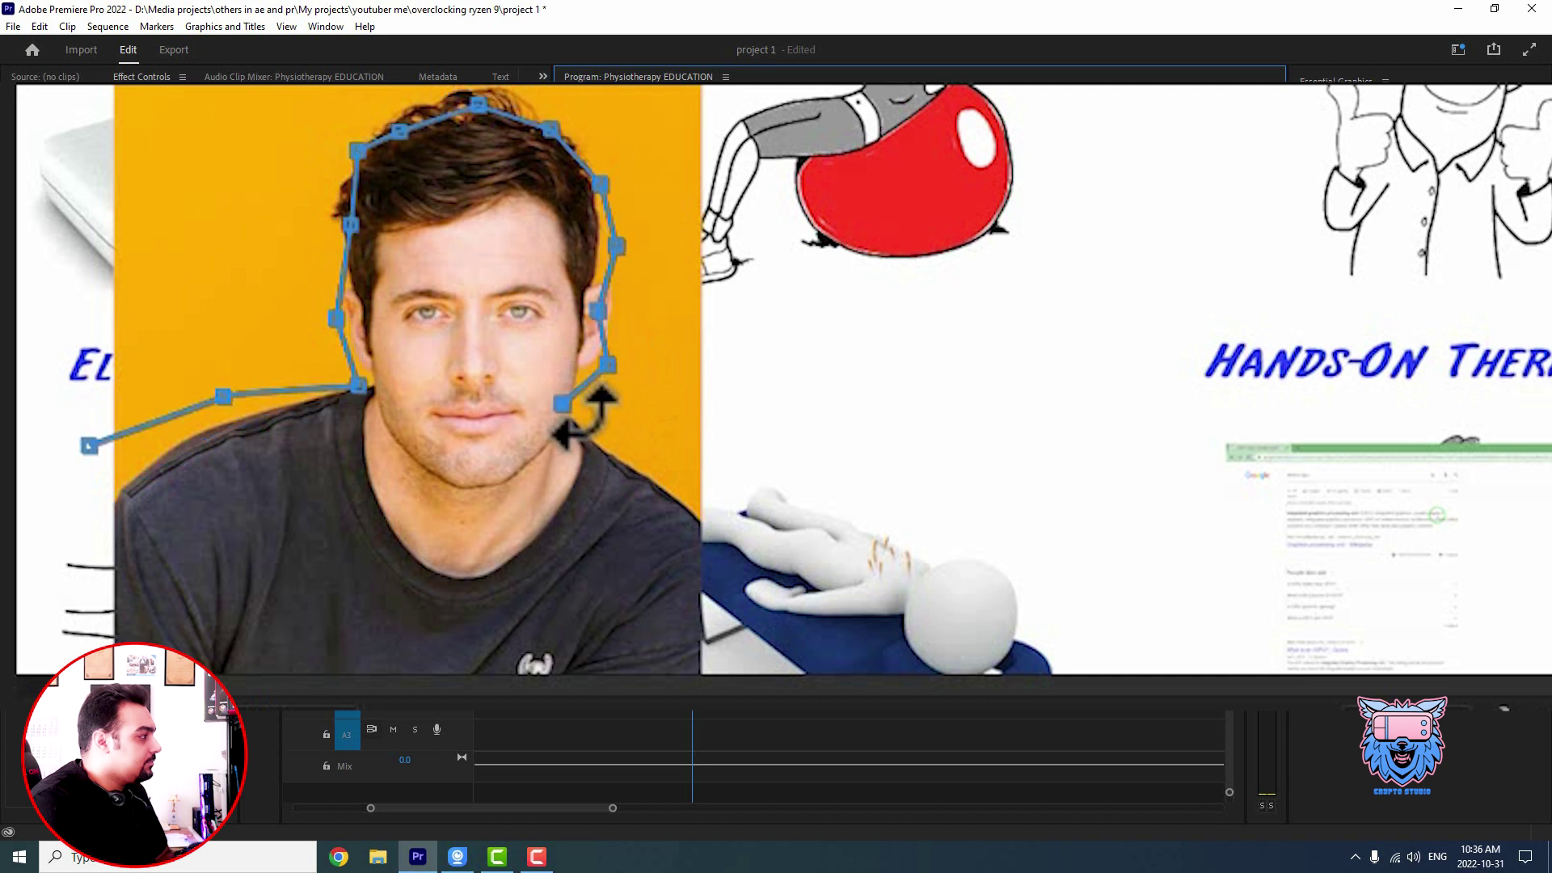
key("ctrl+z")
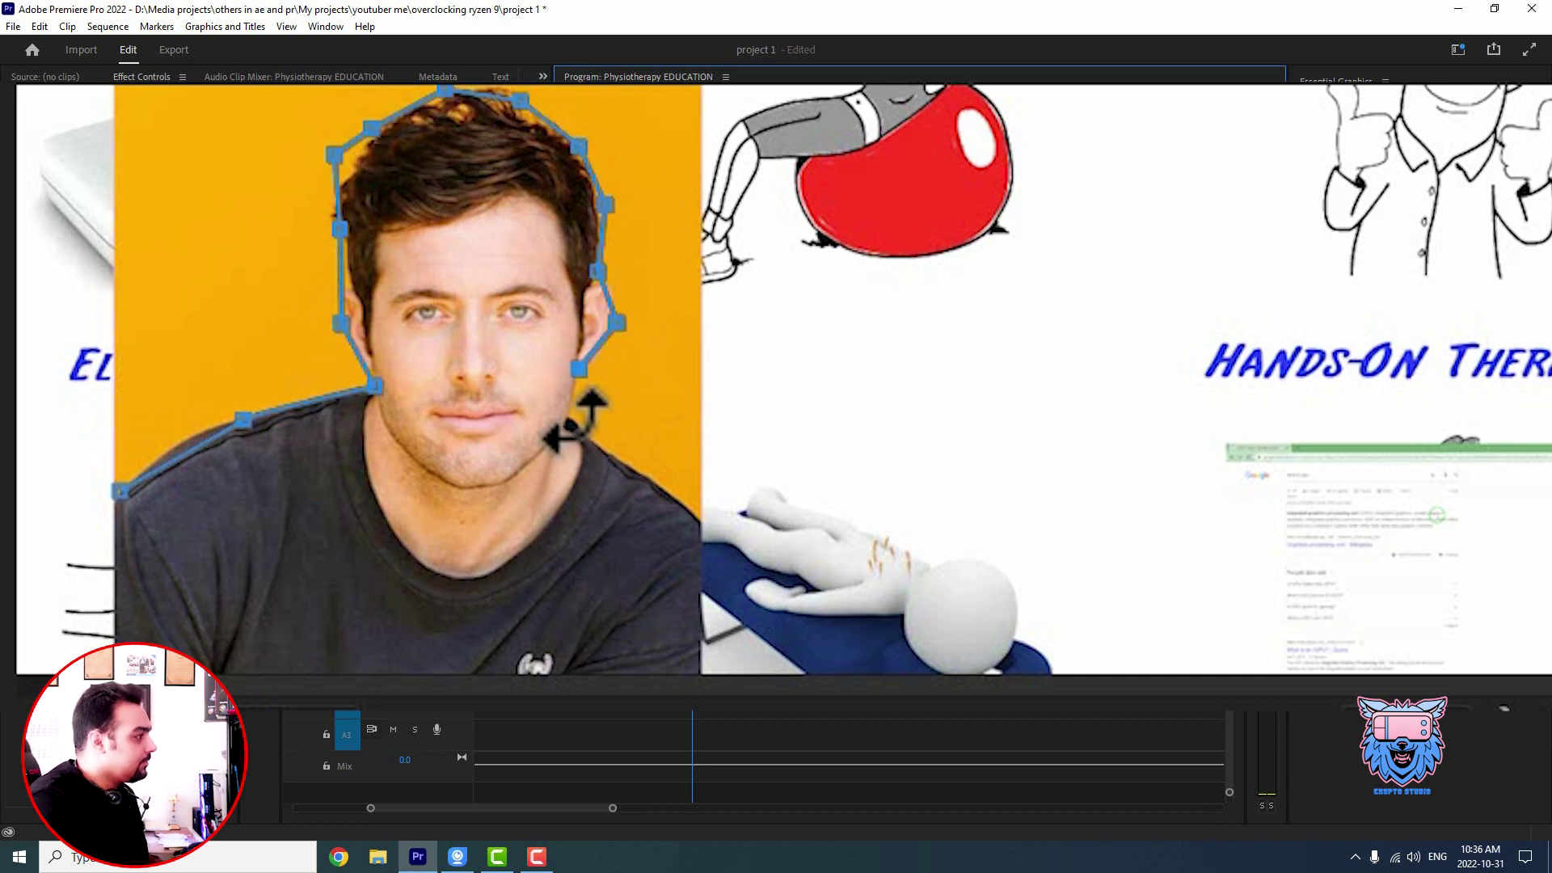
left_click(579, 368)
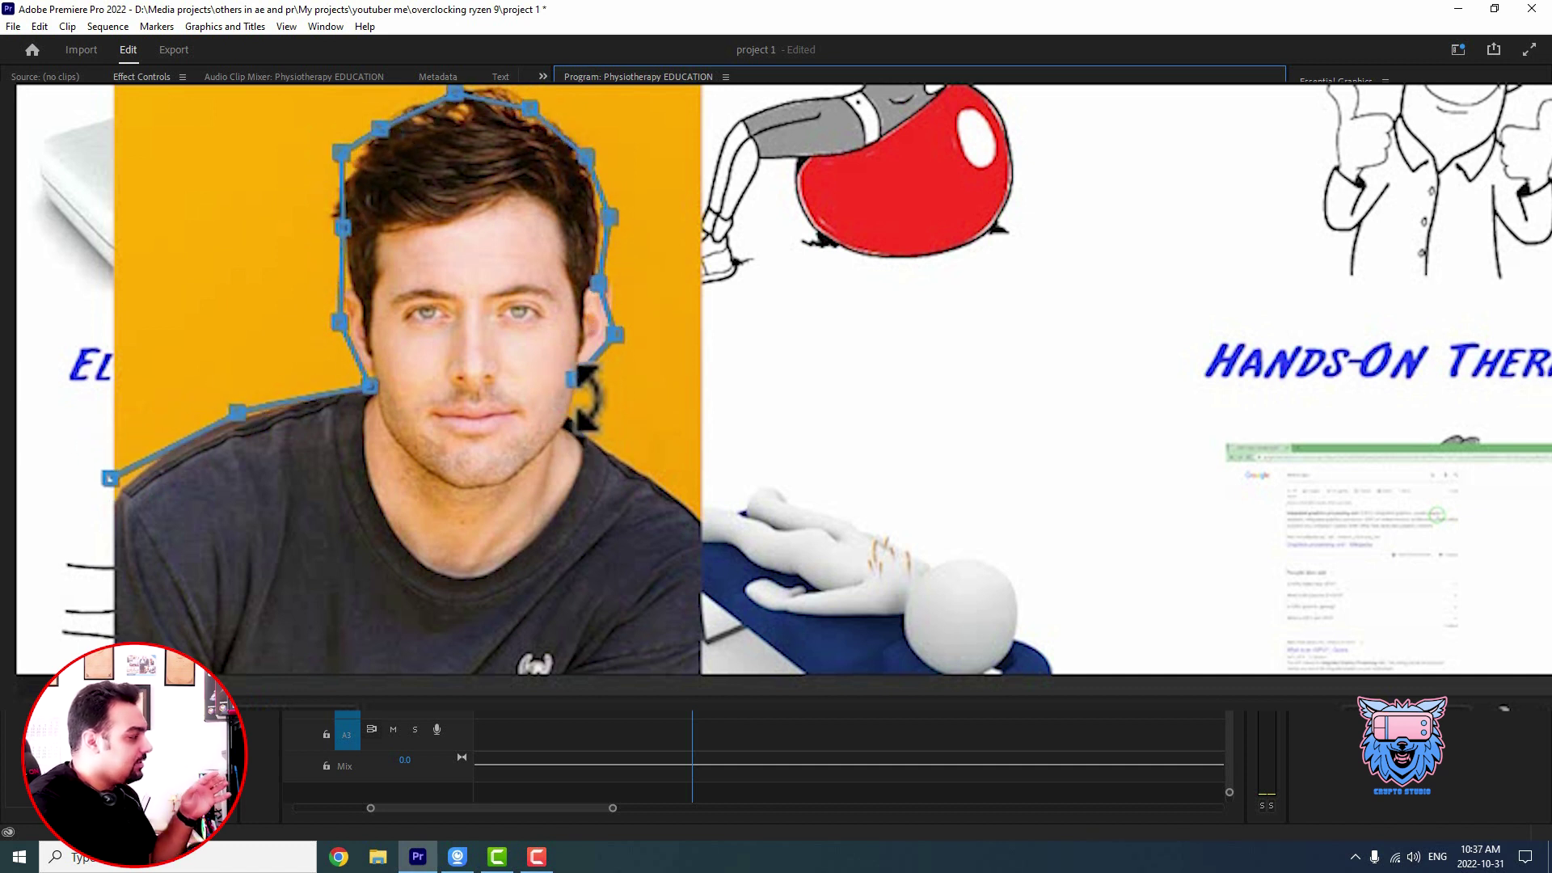
left_click(579, 433)
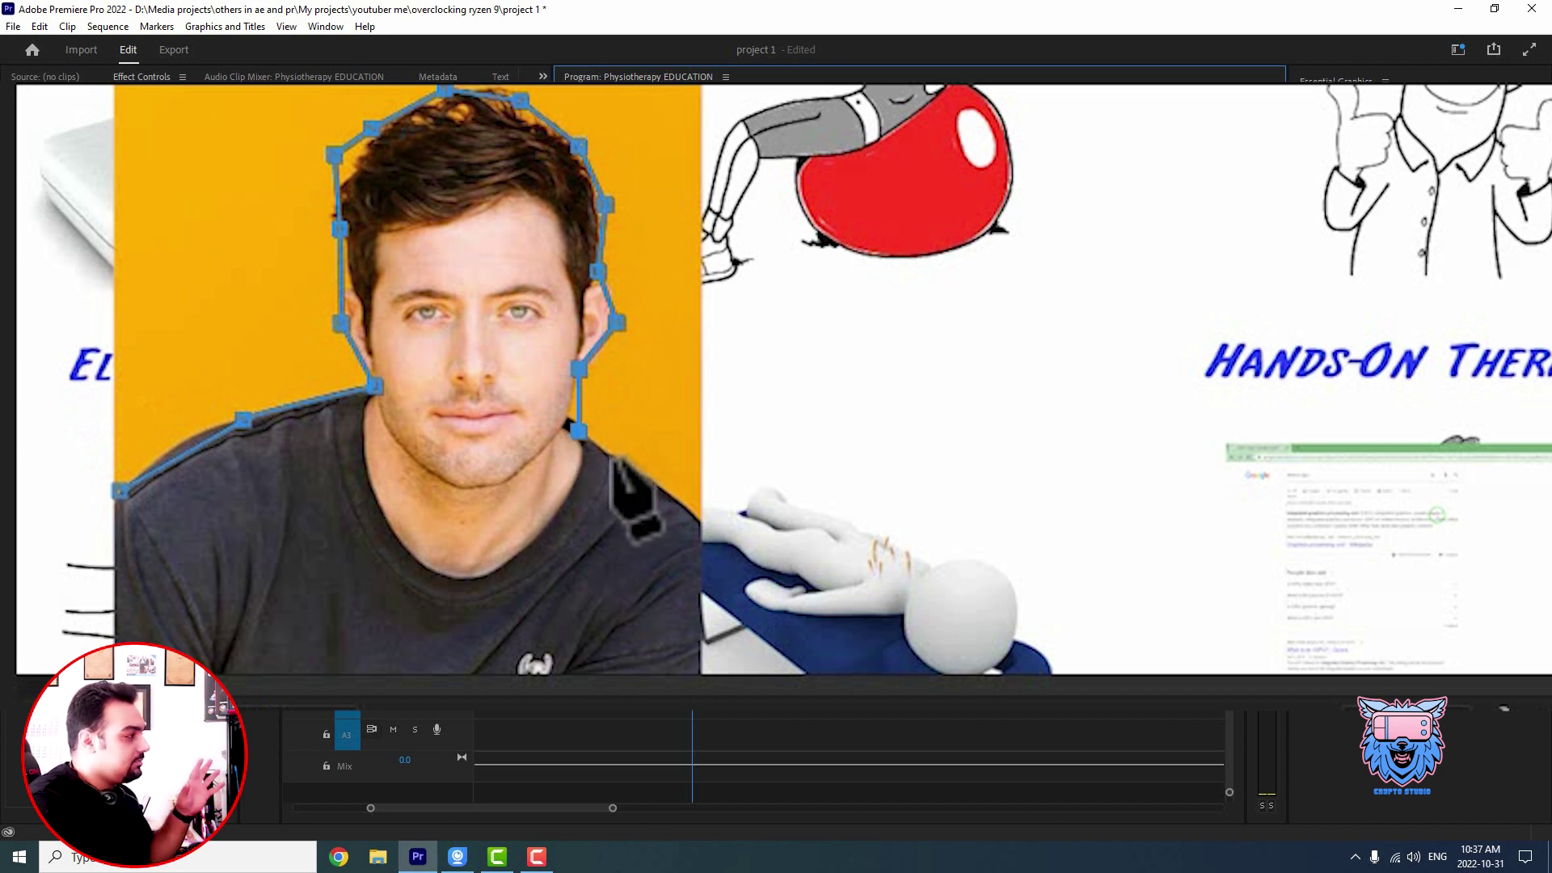
left_click(614, 457)
left_click(672, 502)
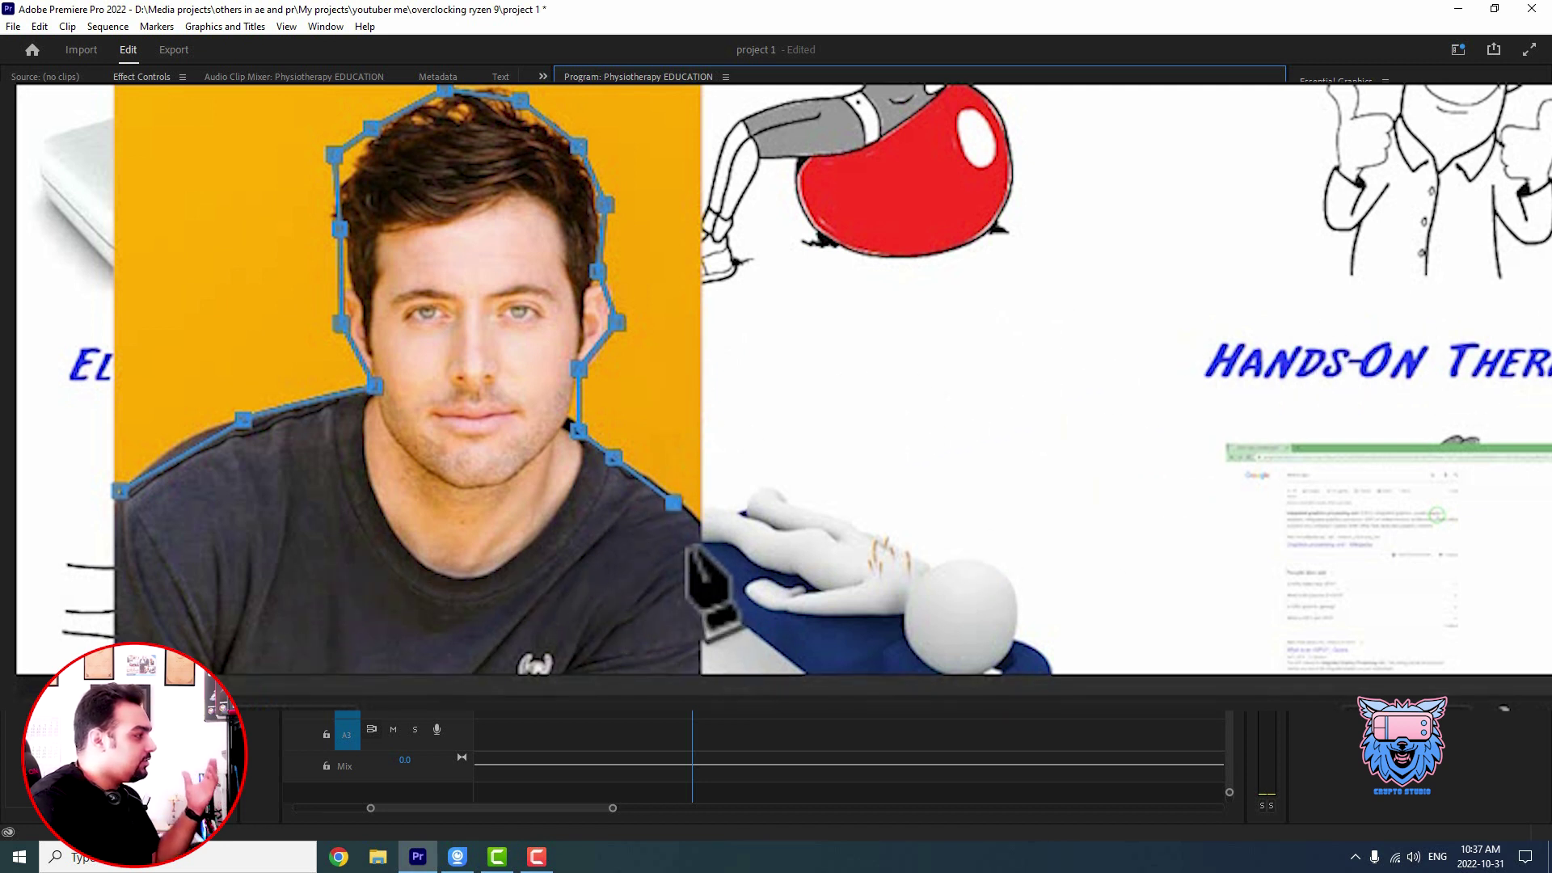
- Trace the mask down the arm and across the lower shirt, and close the path at its starting point on the first shoulder
left_click(673, 591)
left_click(669, 649)
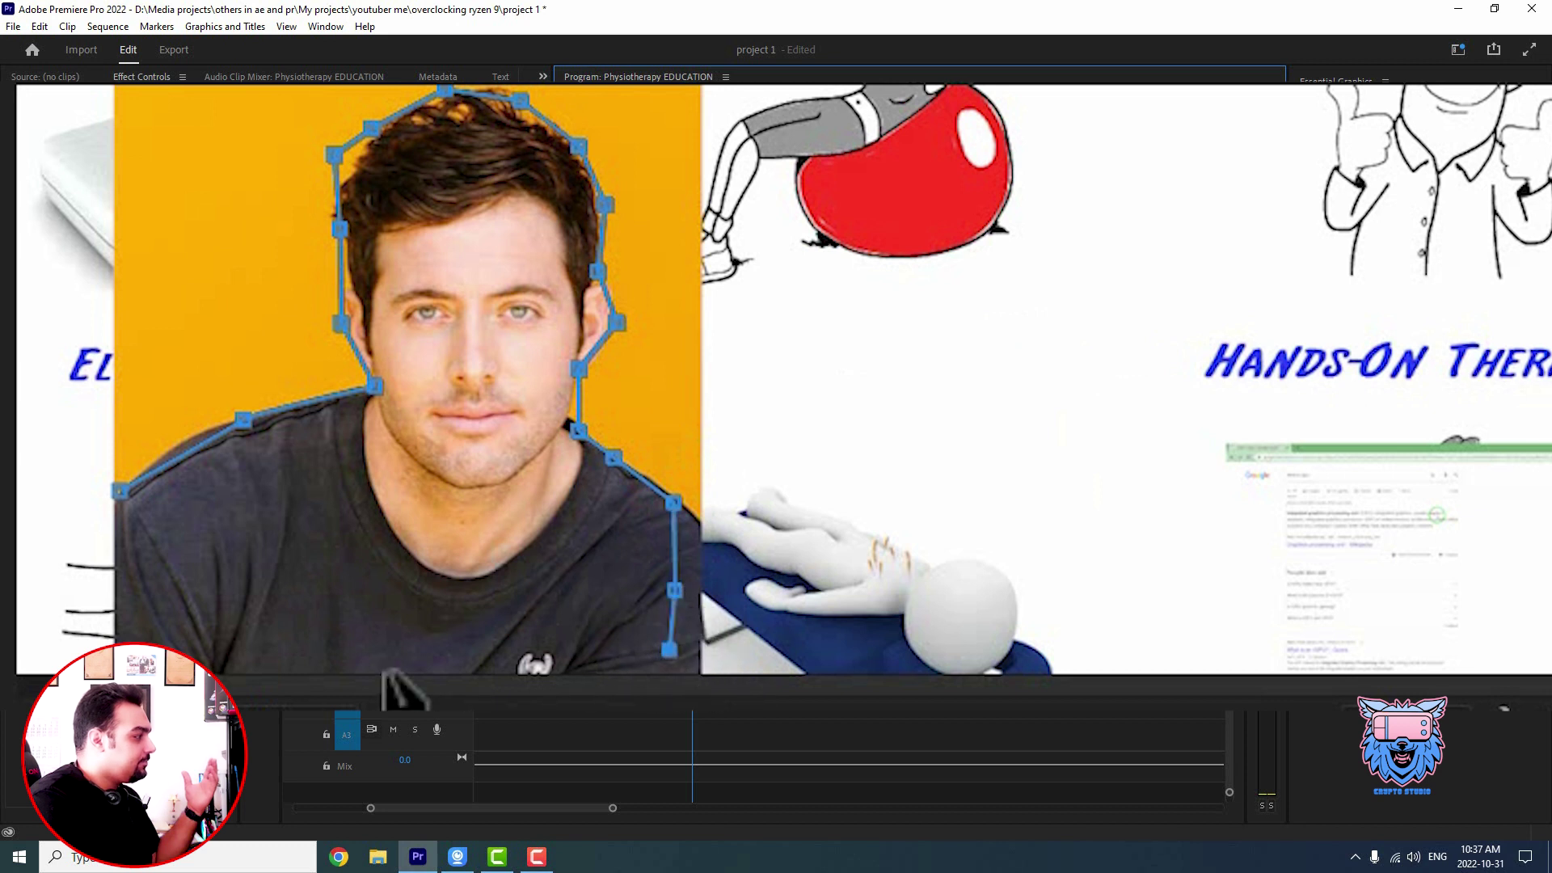
left_click_drag(631, 683, 589, 676)
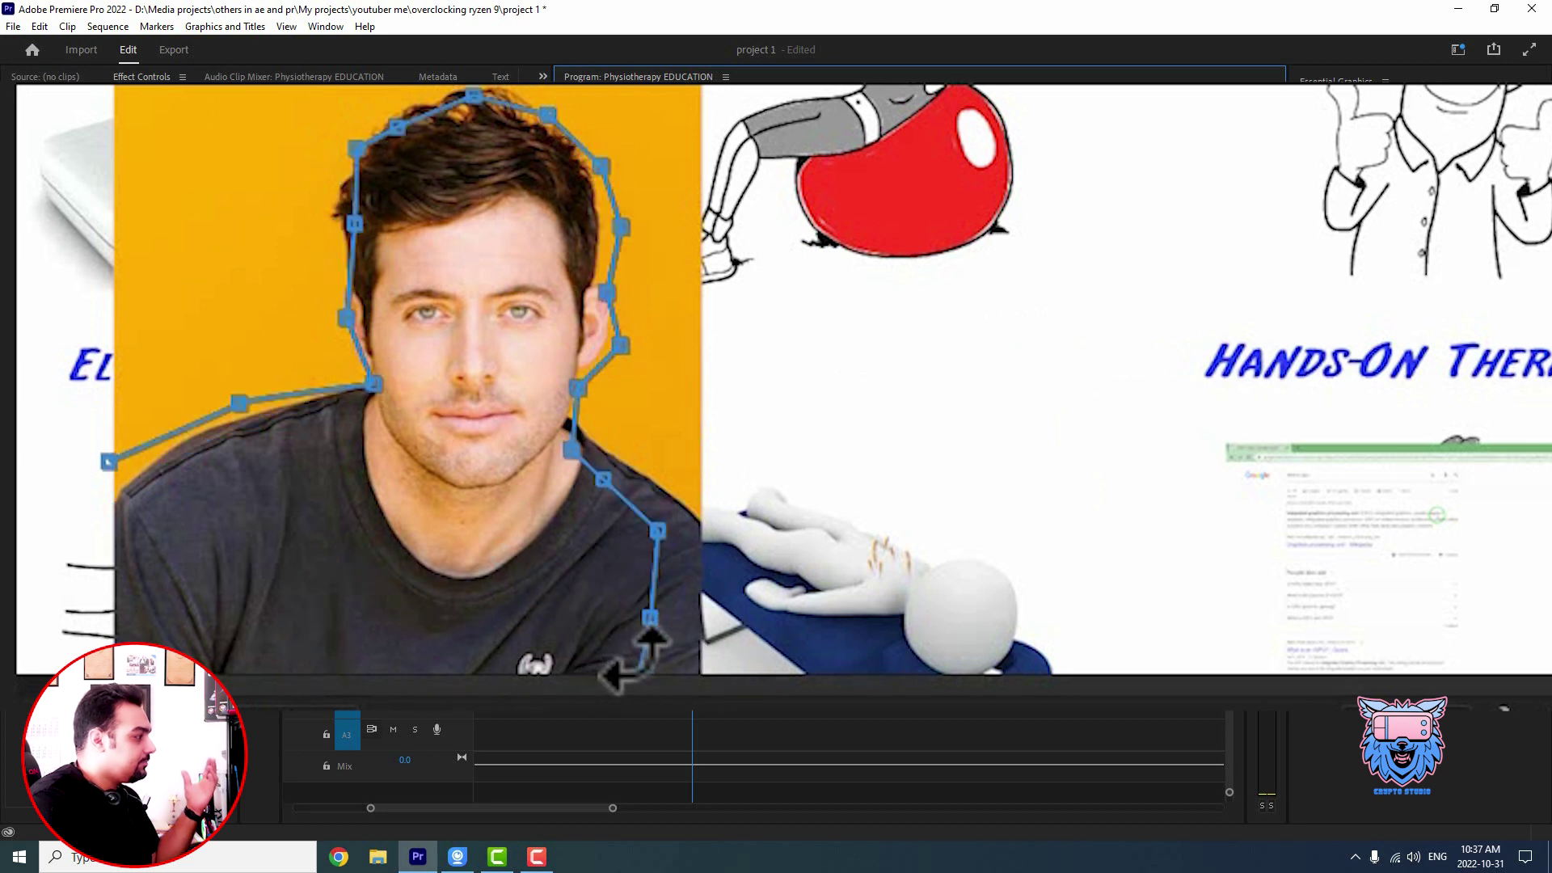
key("ctrl+z")
left_click(582, 653)
left_click(494, 650)
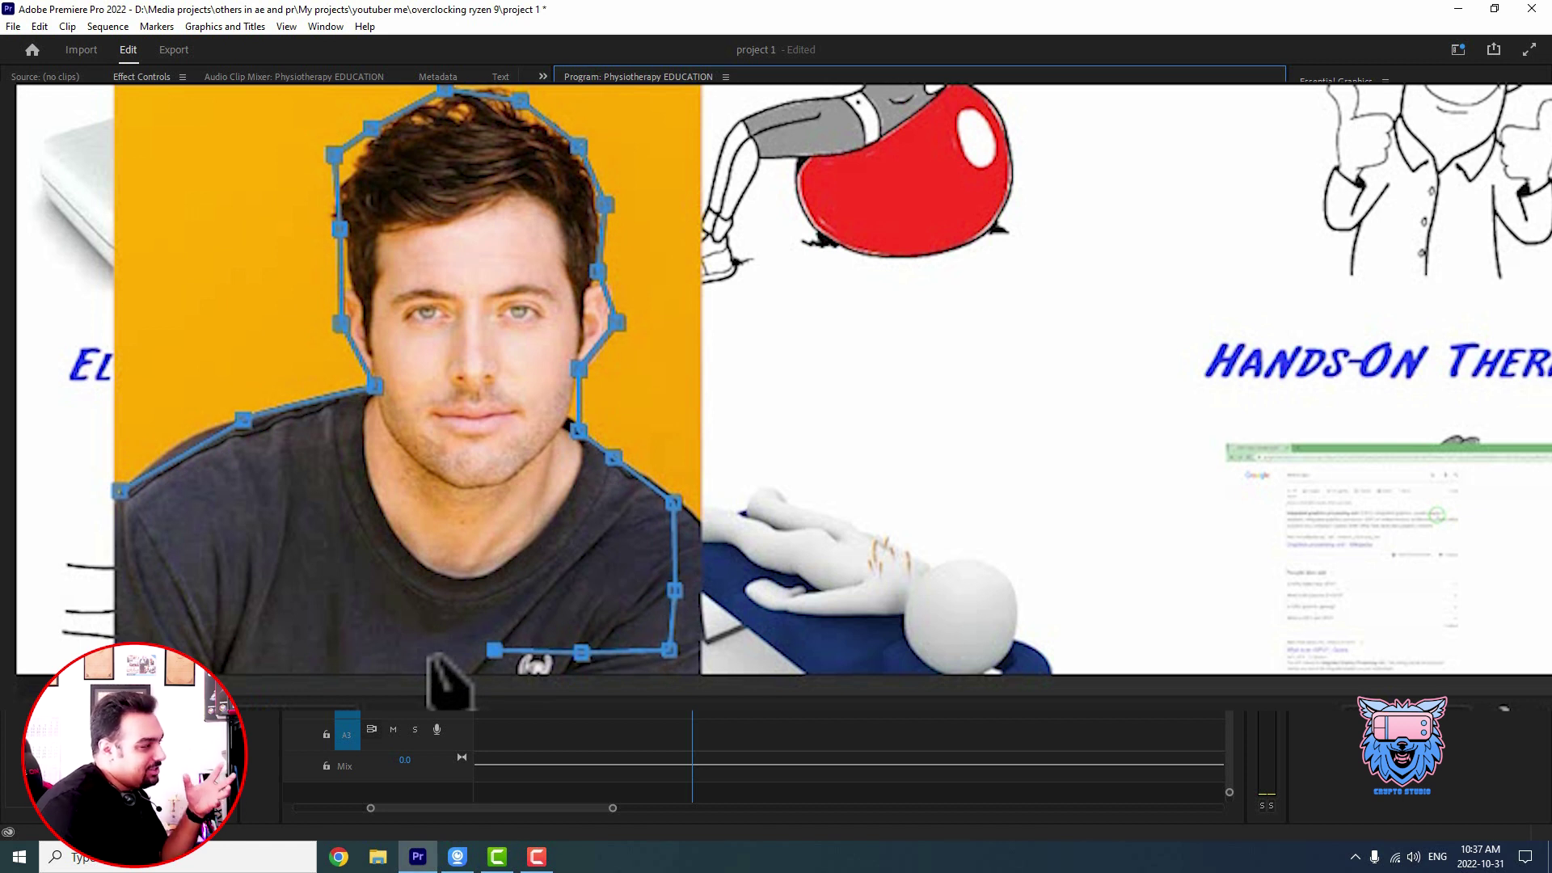
left_click(411, 651)
left_click(319, 644)
left_click_drag(318, 645, 308, 643)
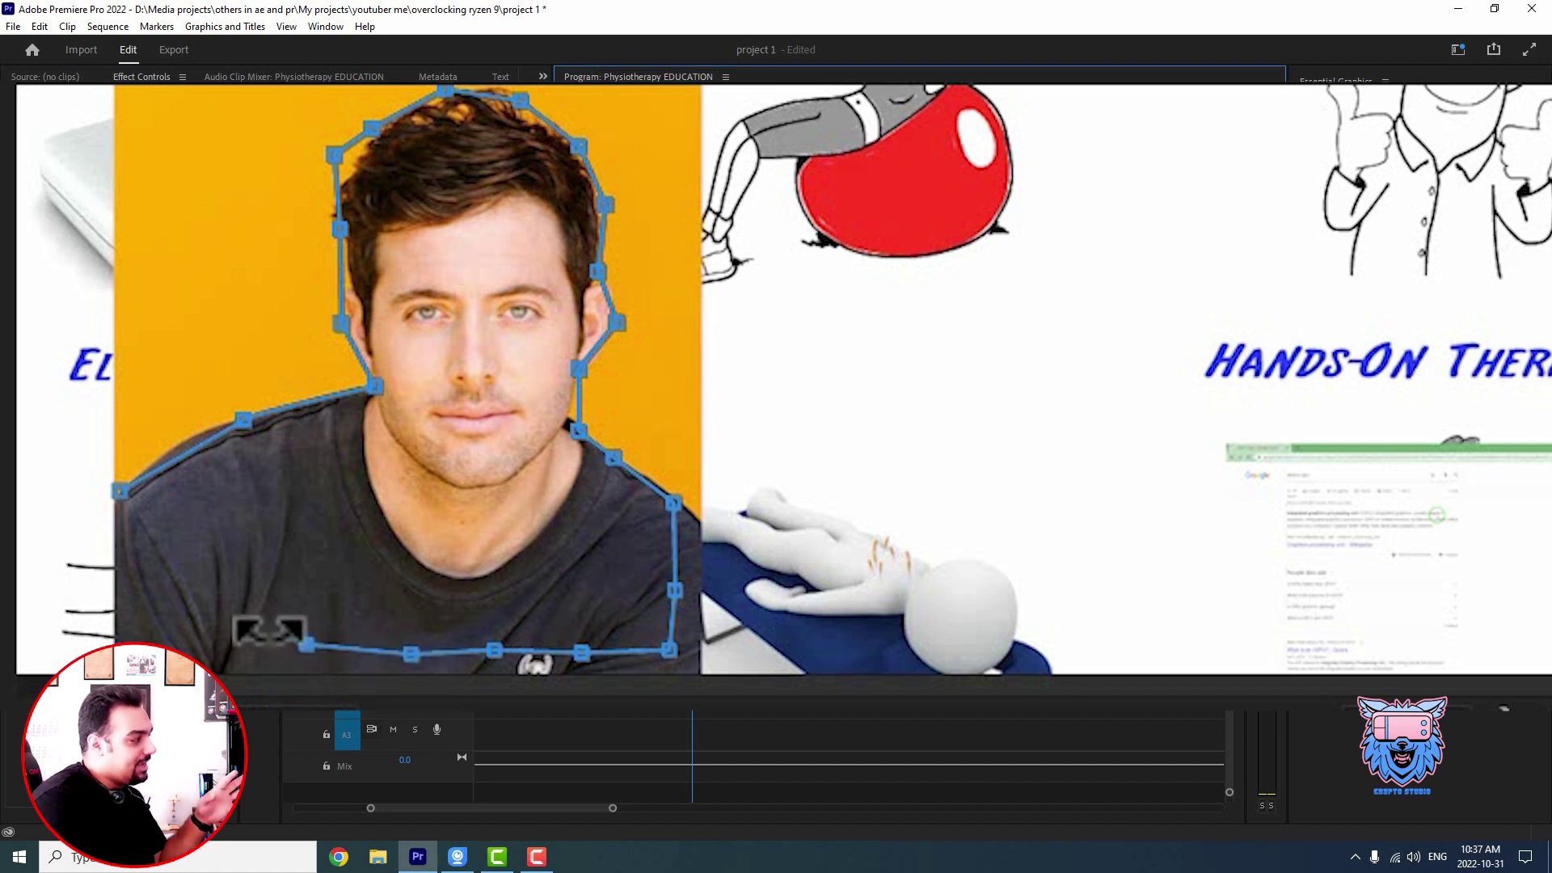
left_click(211, 634)
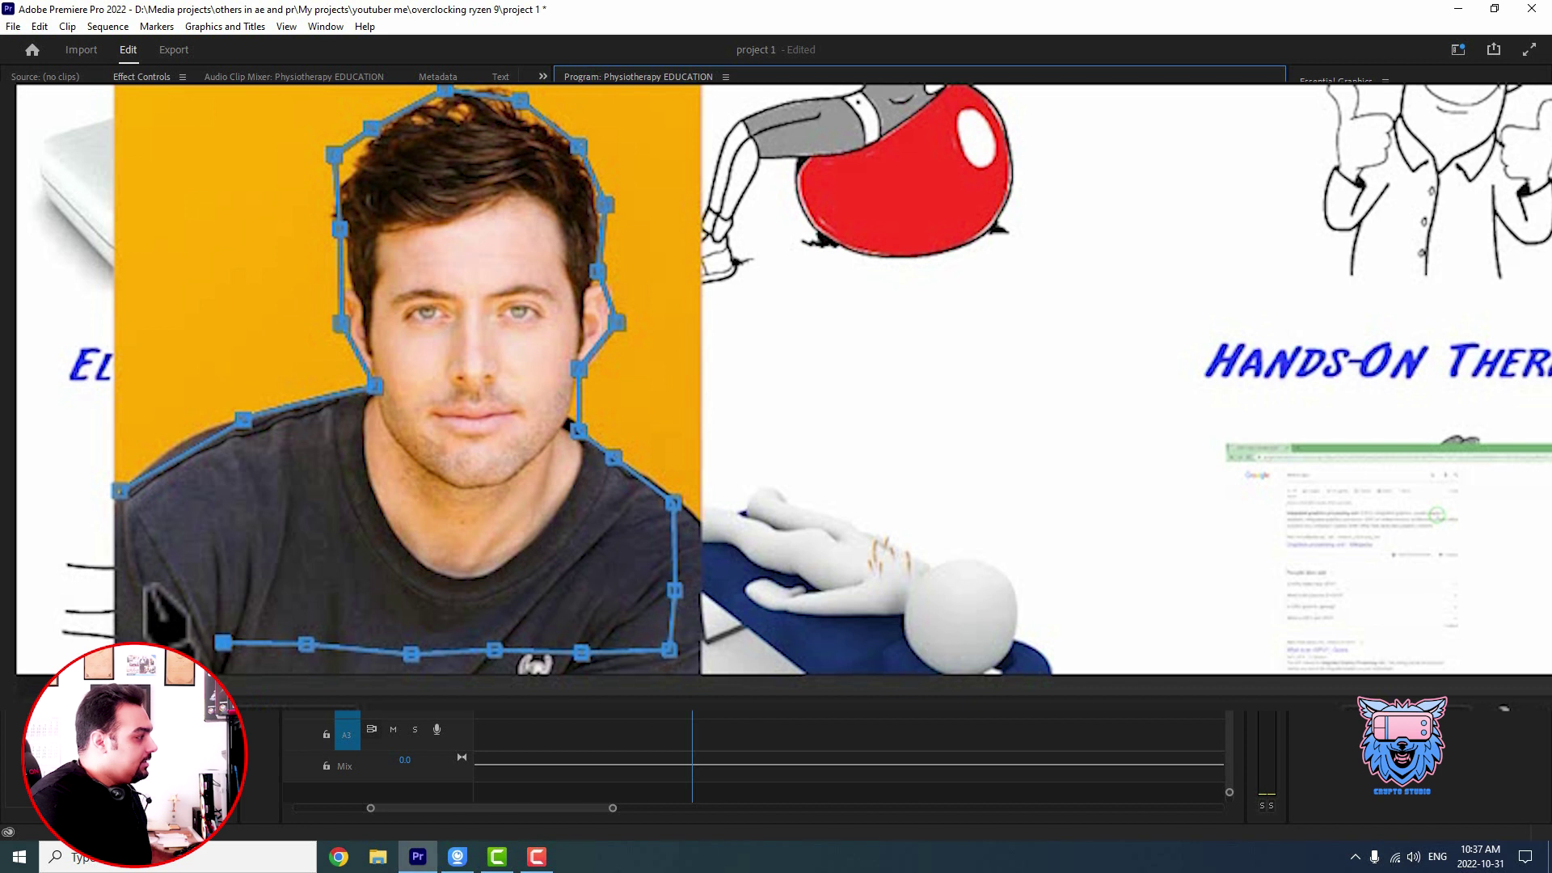
left_click(119, 491)
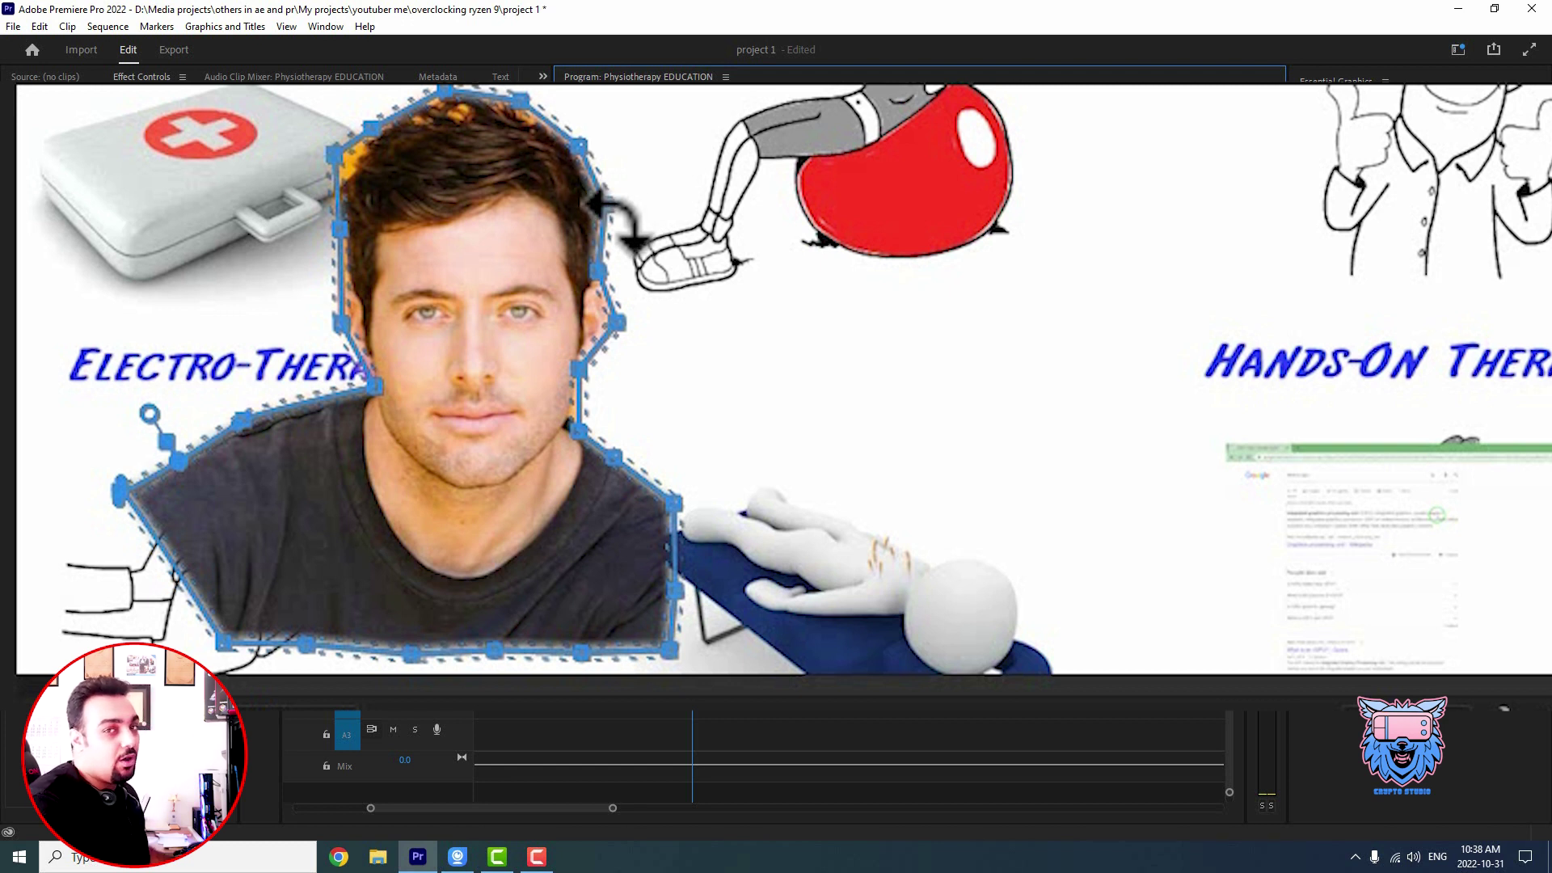
- Refine the mask points around the hair and ears to trim the leftover orange background, and restore the normal panel layout
left_click(606, 202)
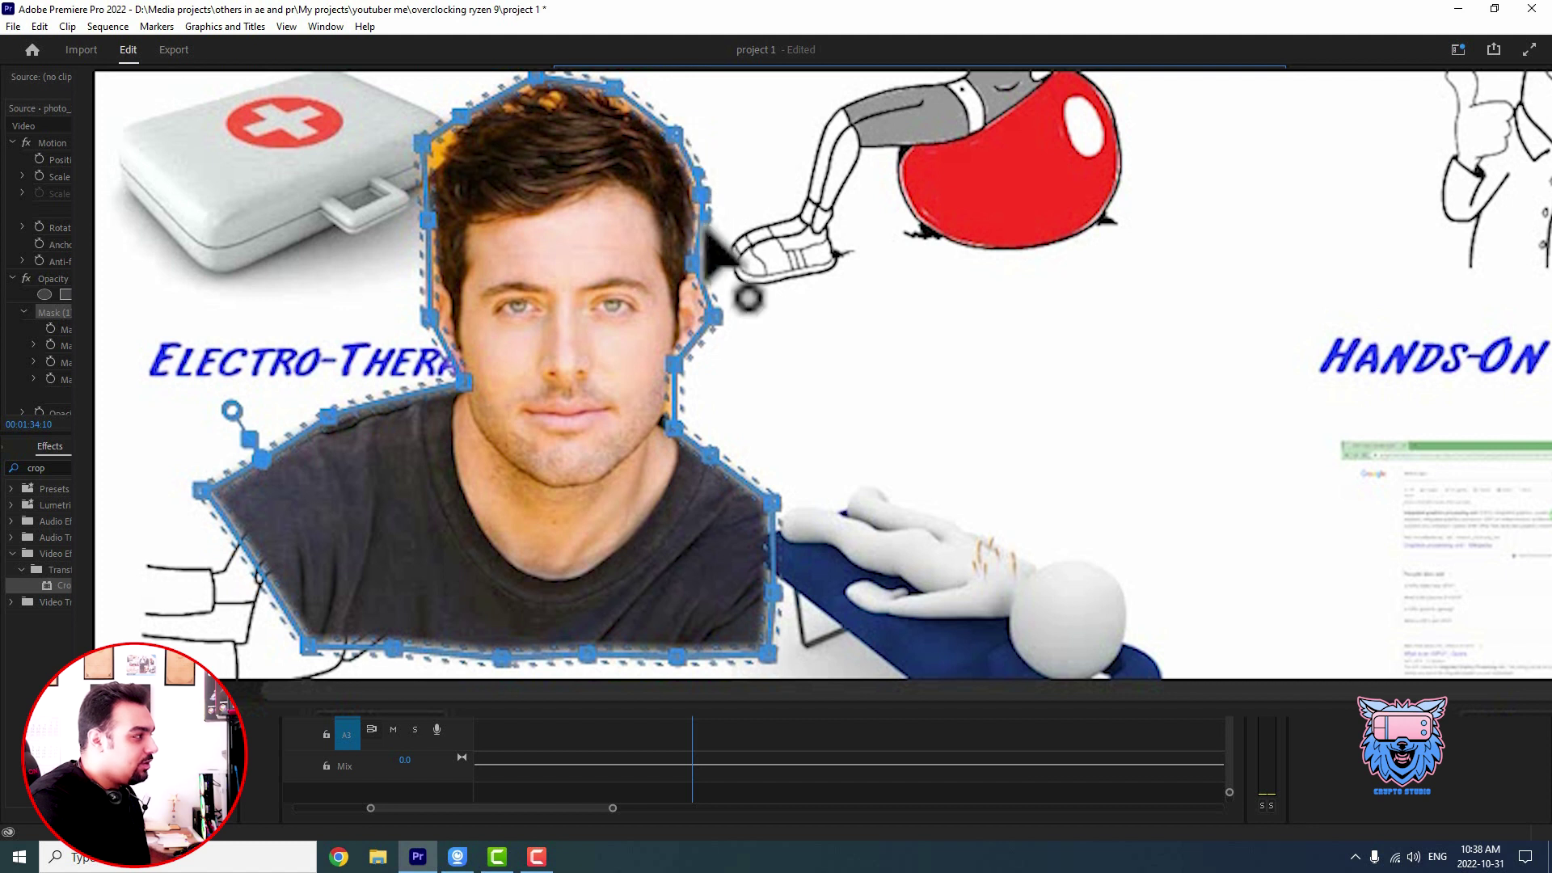
mouse_move(705, 229)
left_mouse_down()
mouse_move(750, 215)
mouse_move(700, 252)
left_mouse_up()
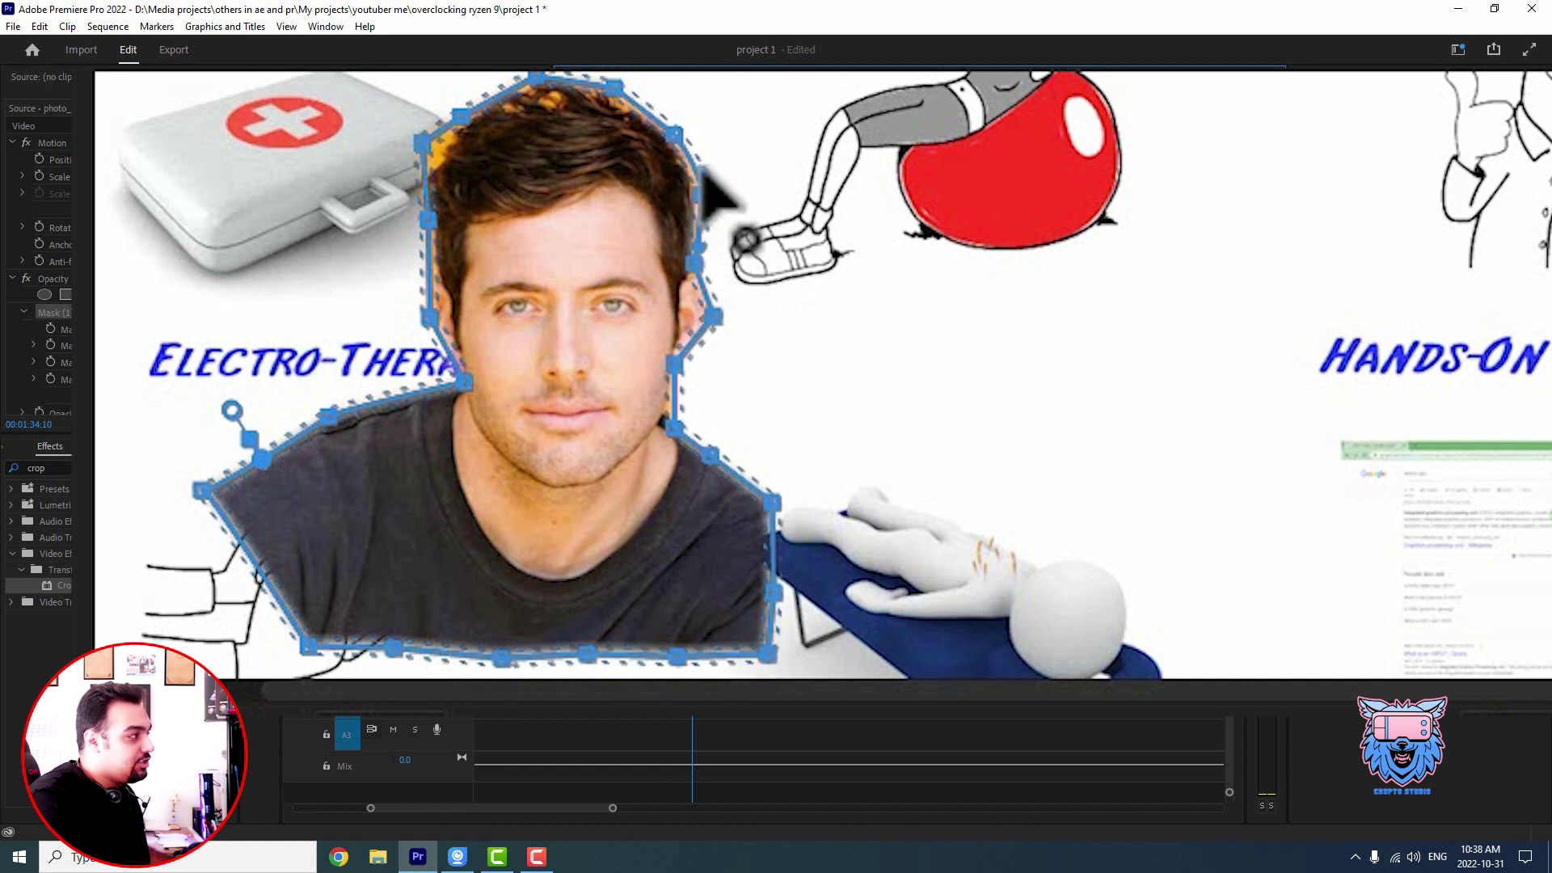
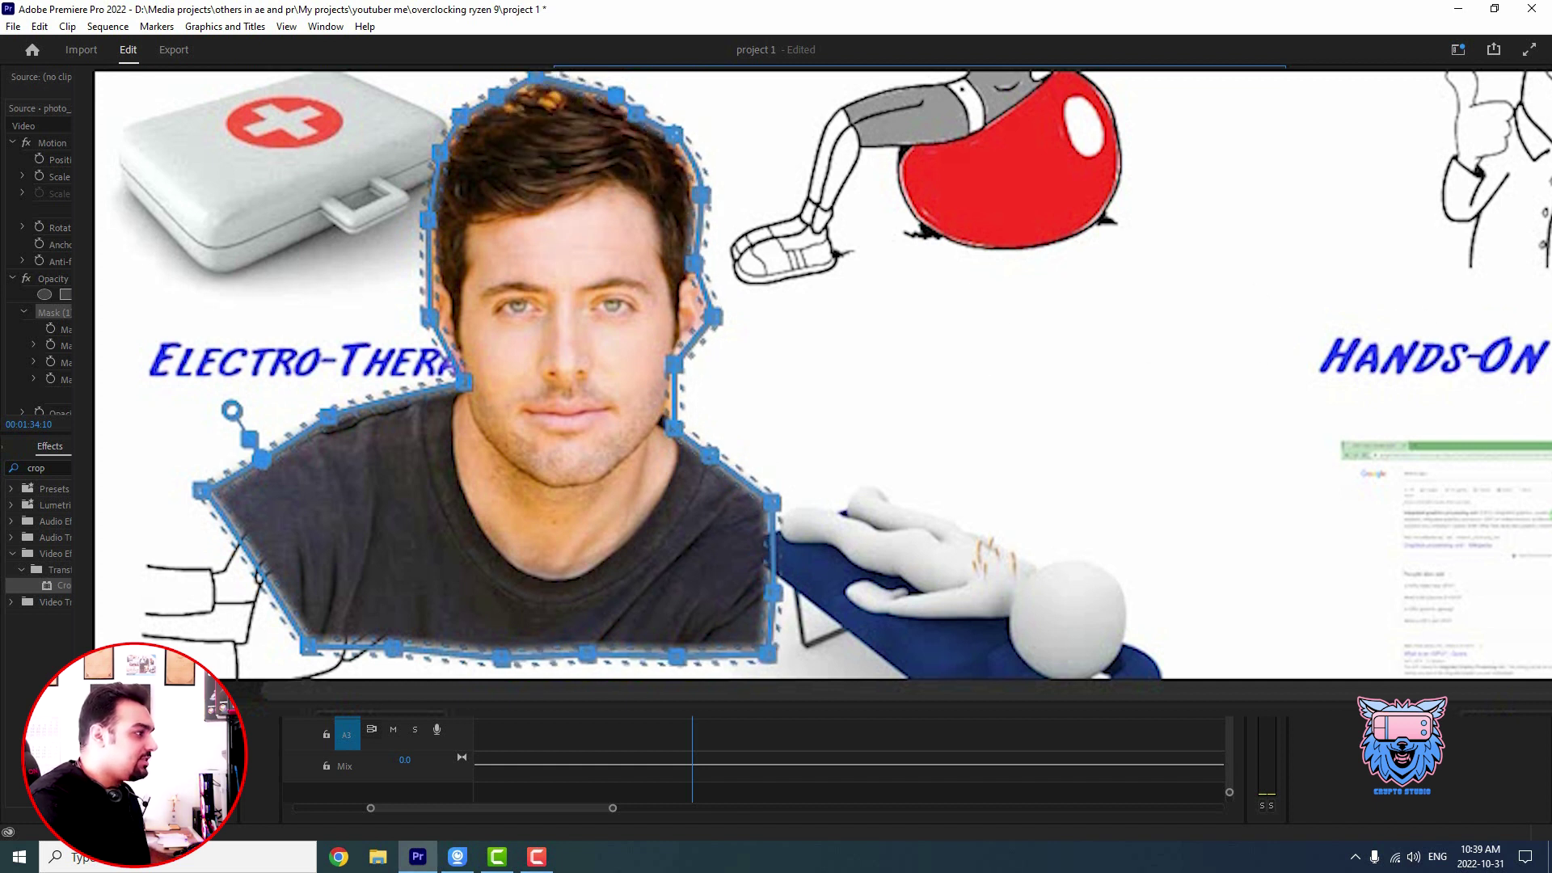
scroll(582, 210, "up", 2)
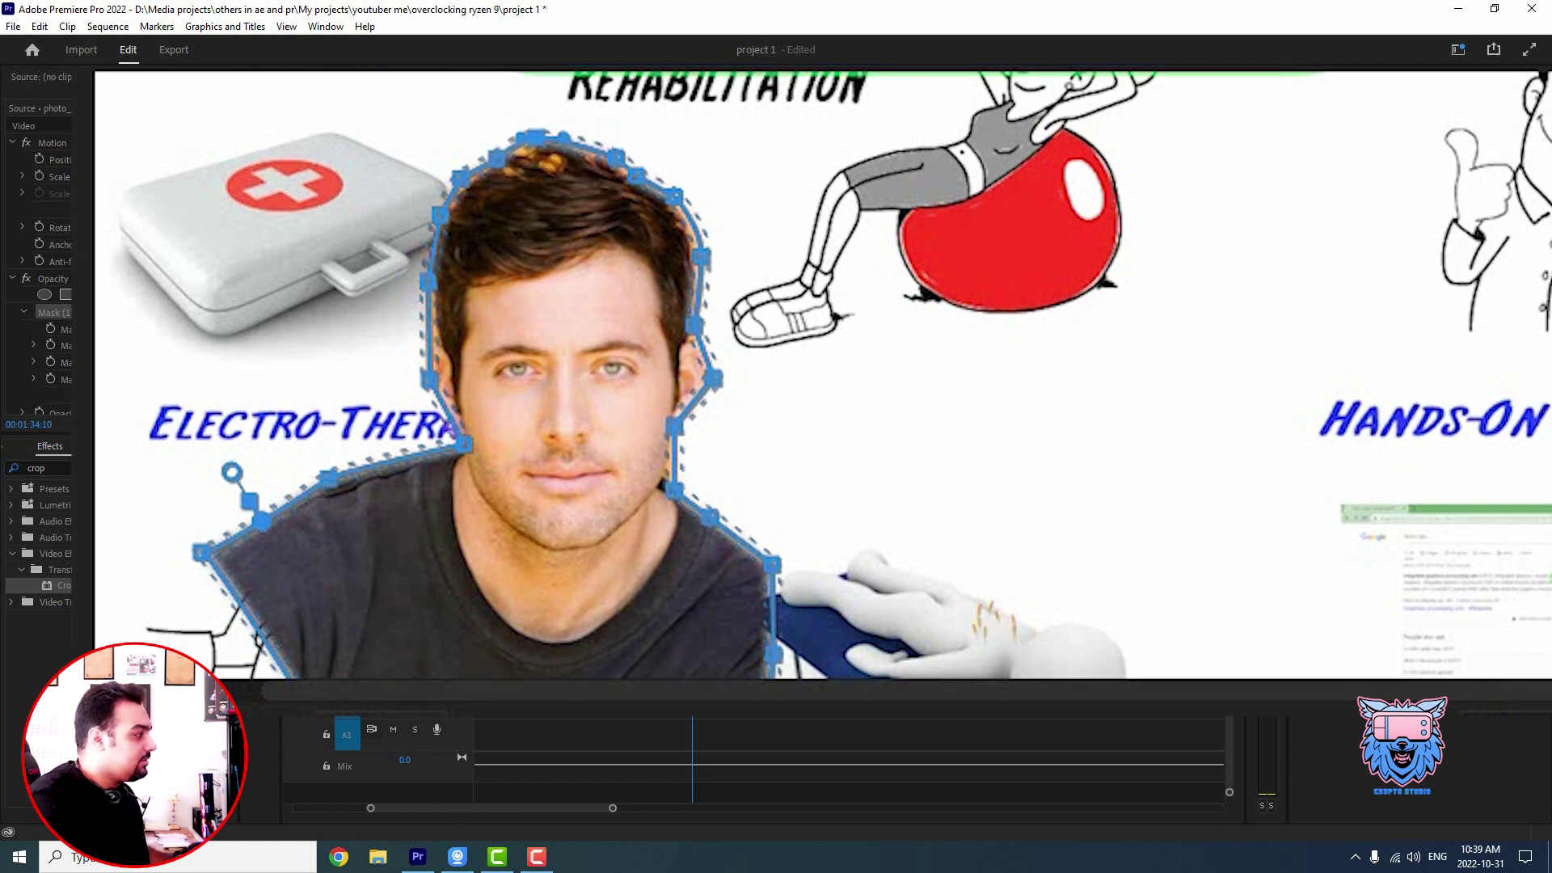
scroll(908, 173, "up", 2)
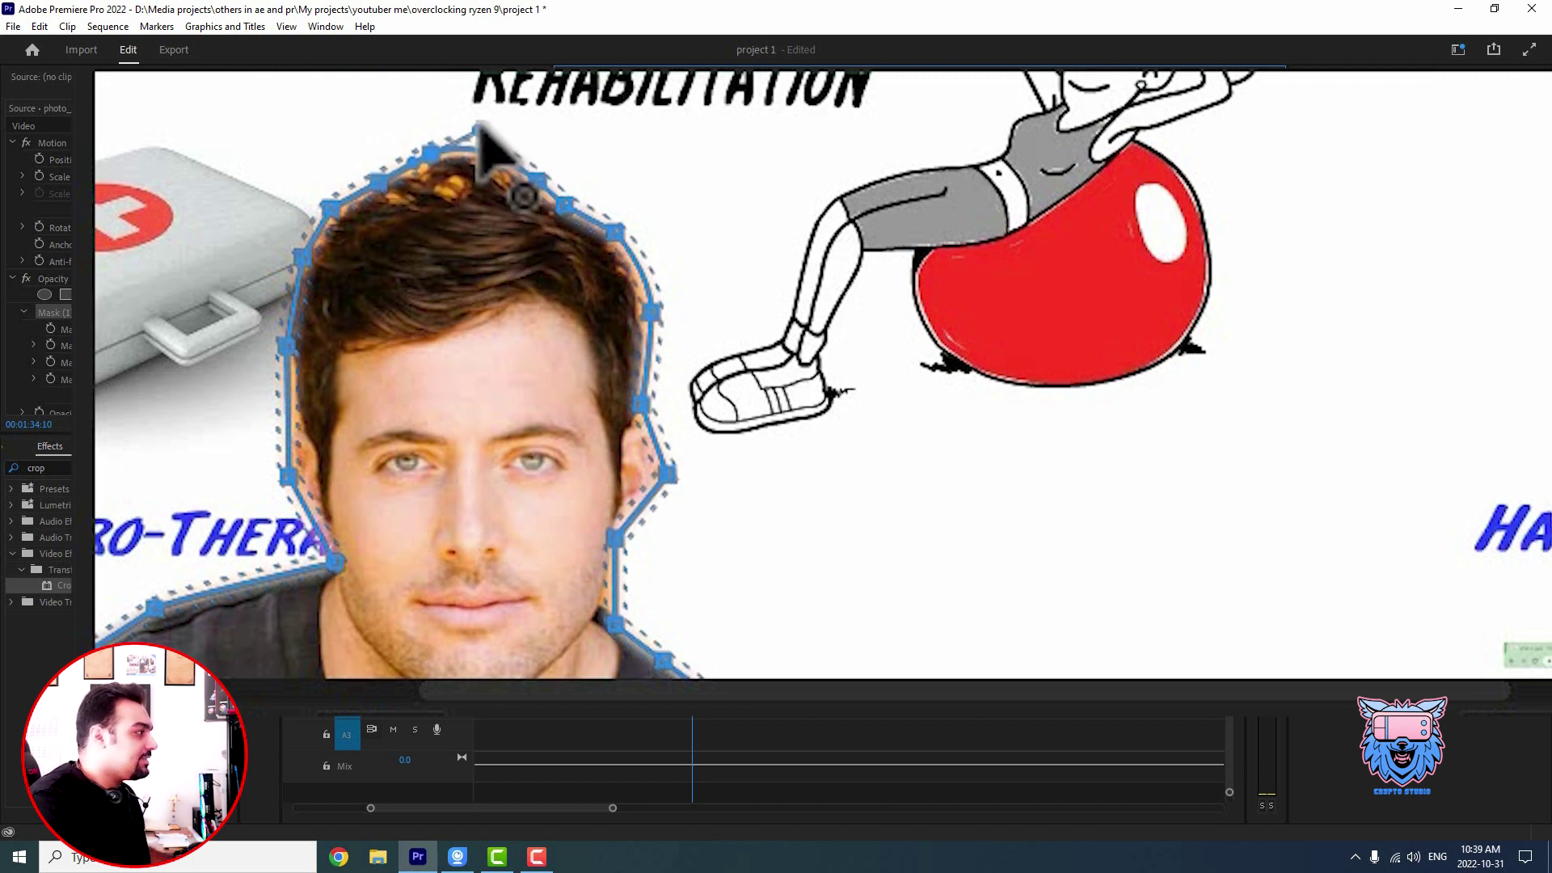
left_click_drag(493, 162, 410, 168)
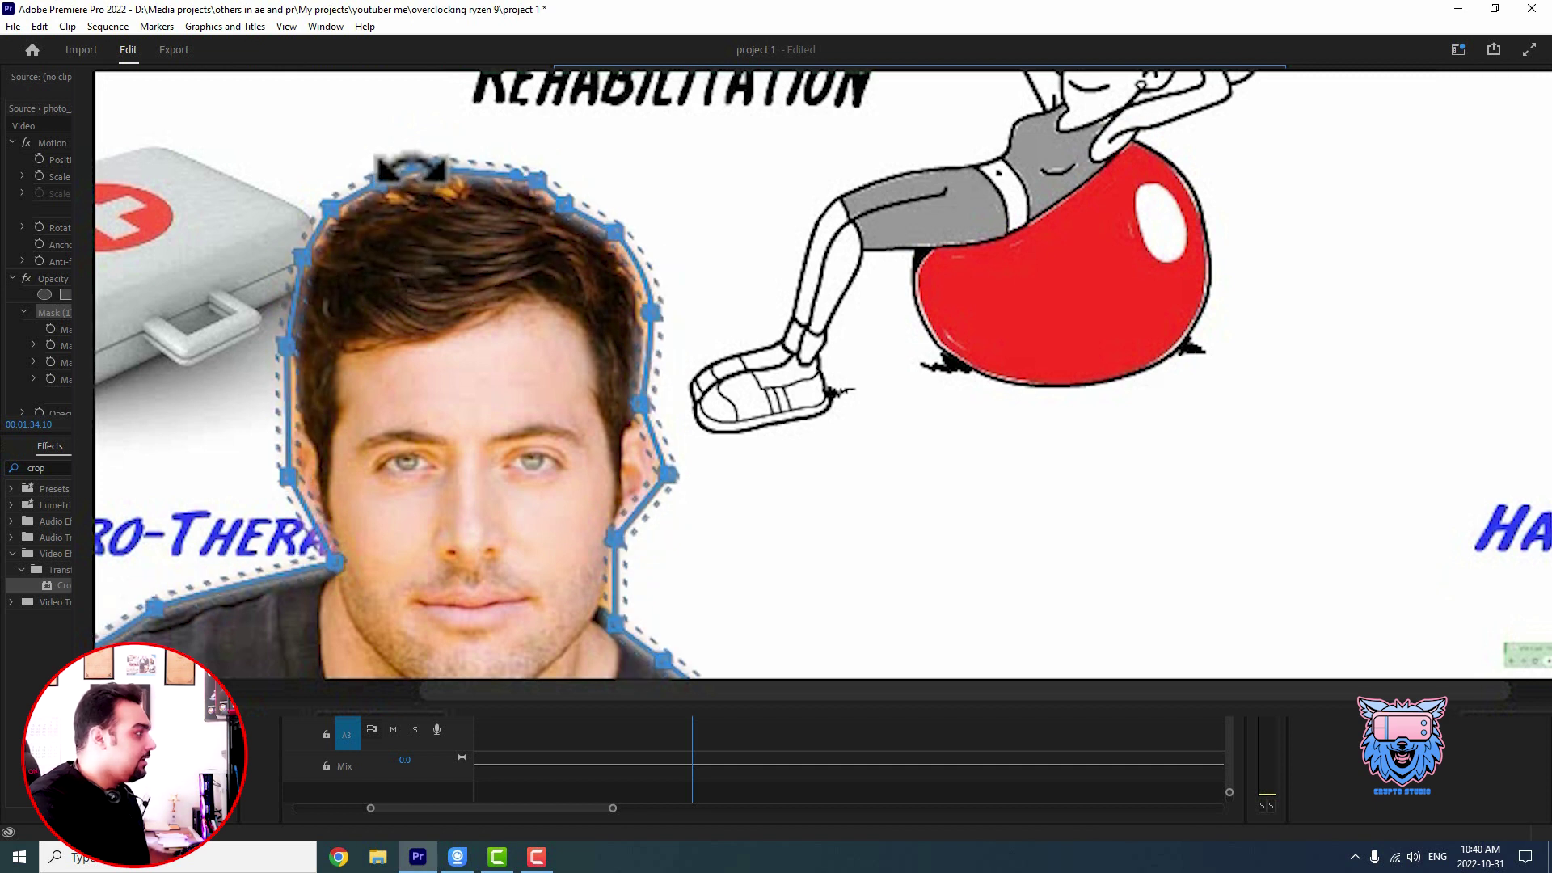
left_click_drag(431, 169, 349, 174)
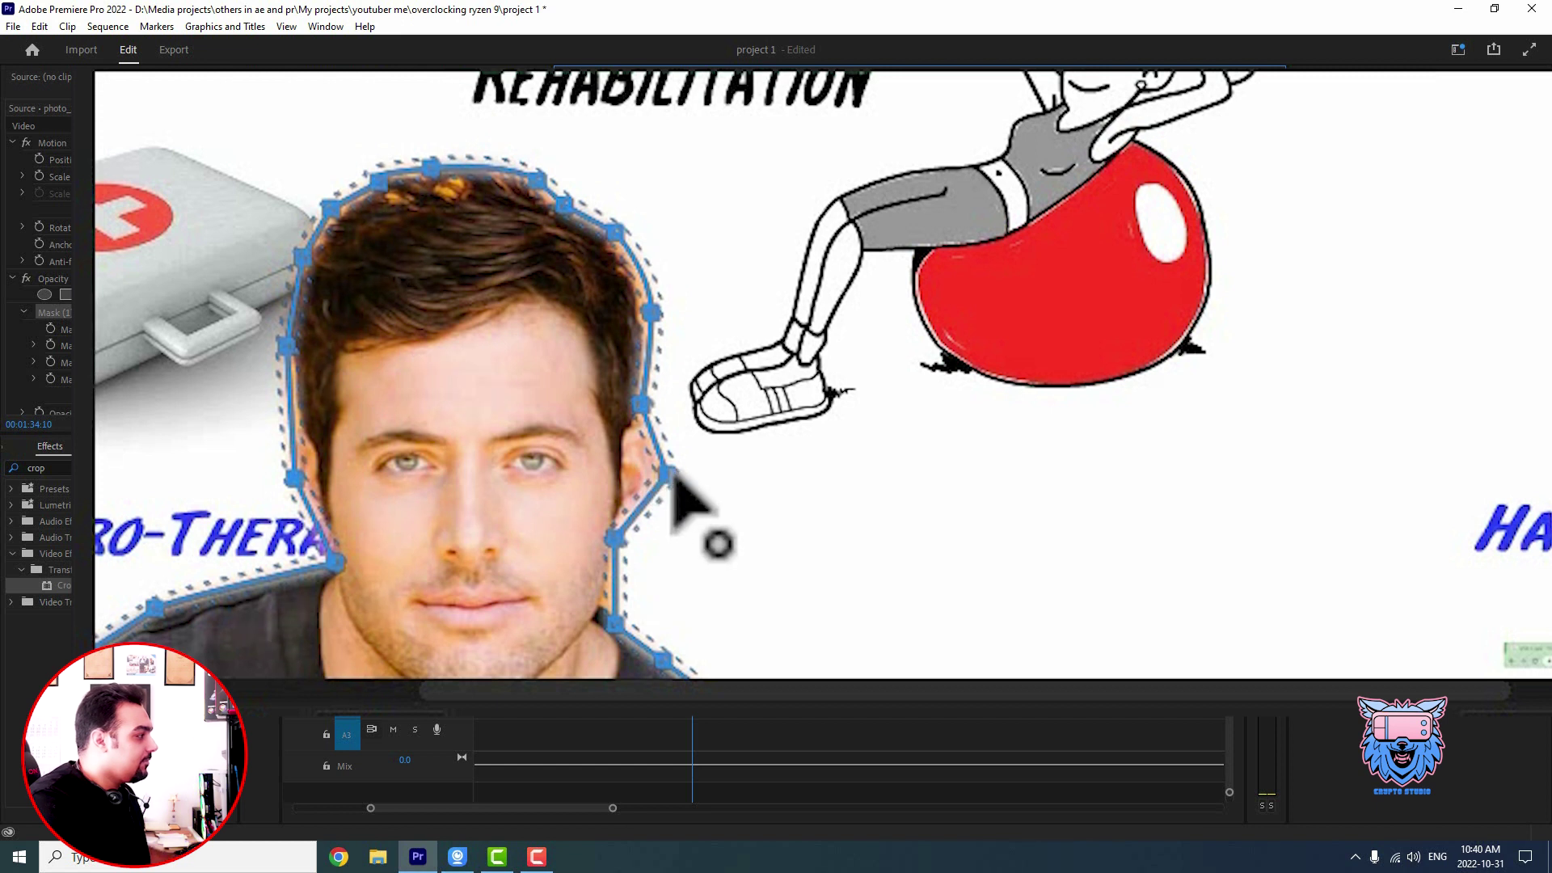
left_click(661, 503)
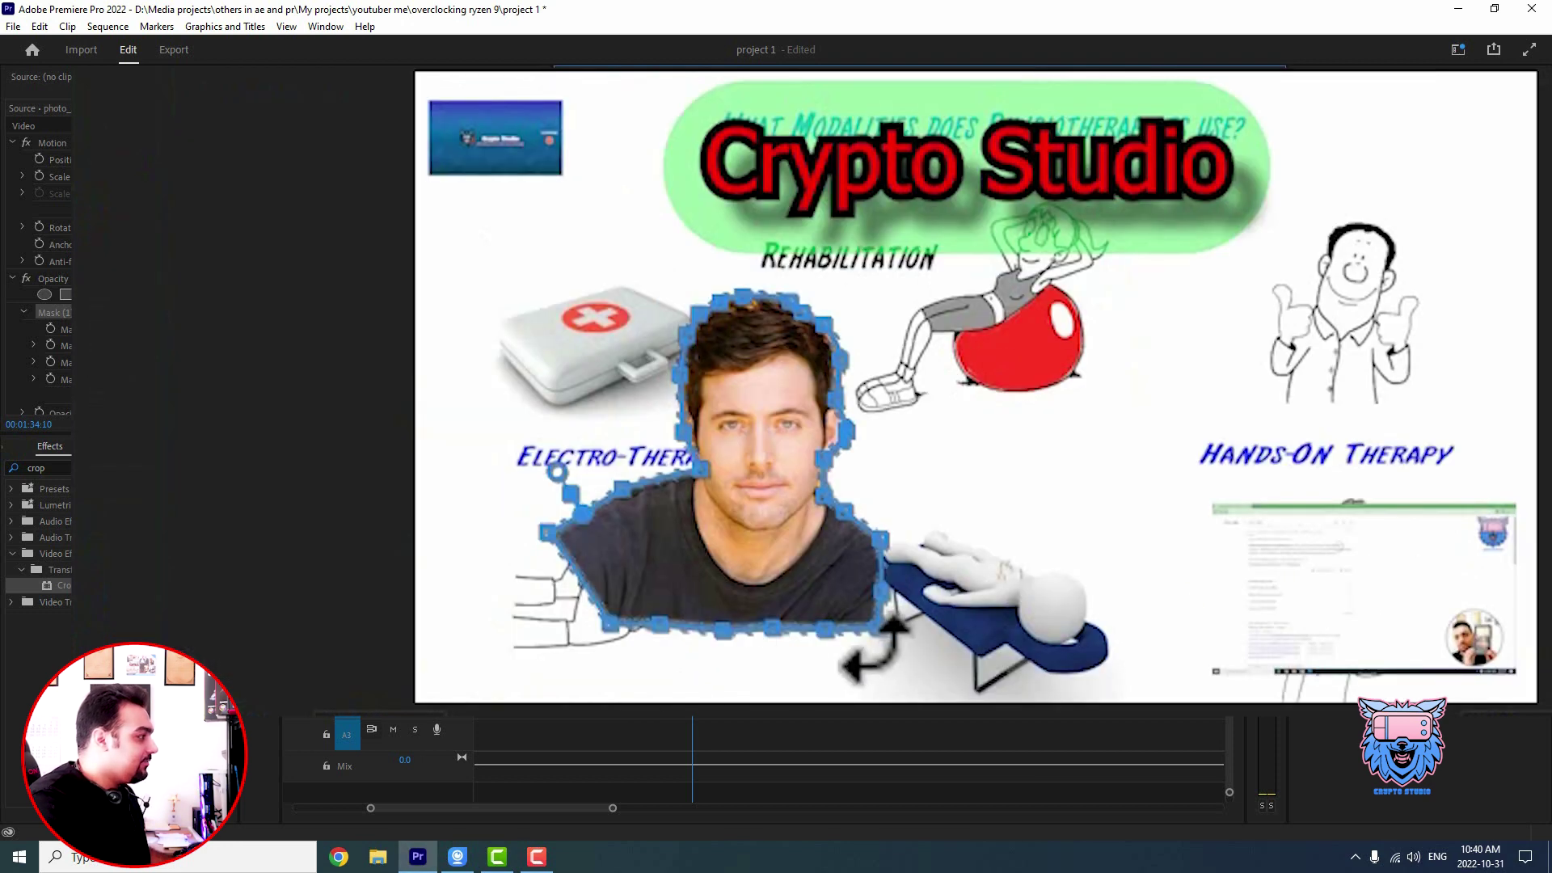
key("grave")
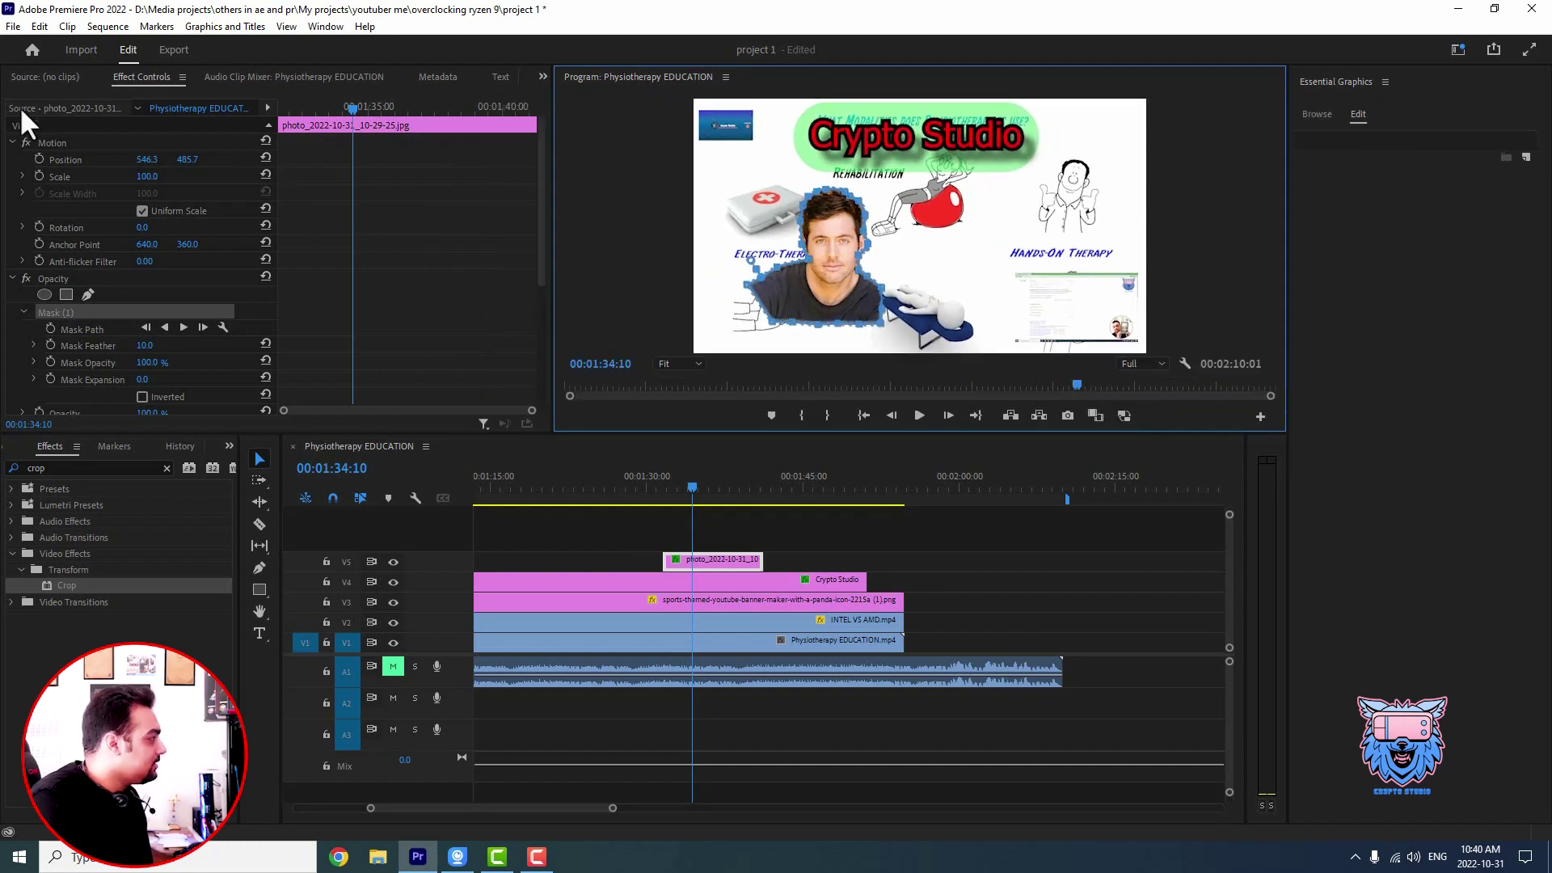
- Select the photo's Motion, Mask (1) and Crop entries in turn to compare their outlines in the preview
left_click(50, 143)
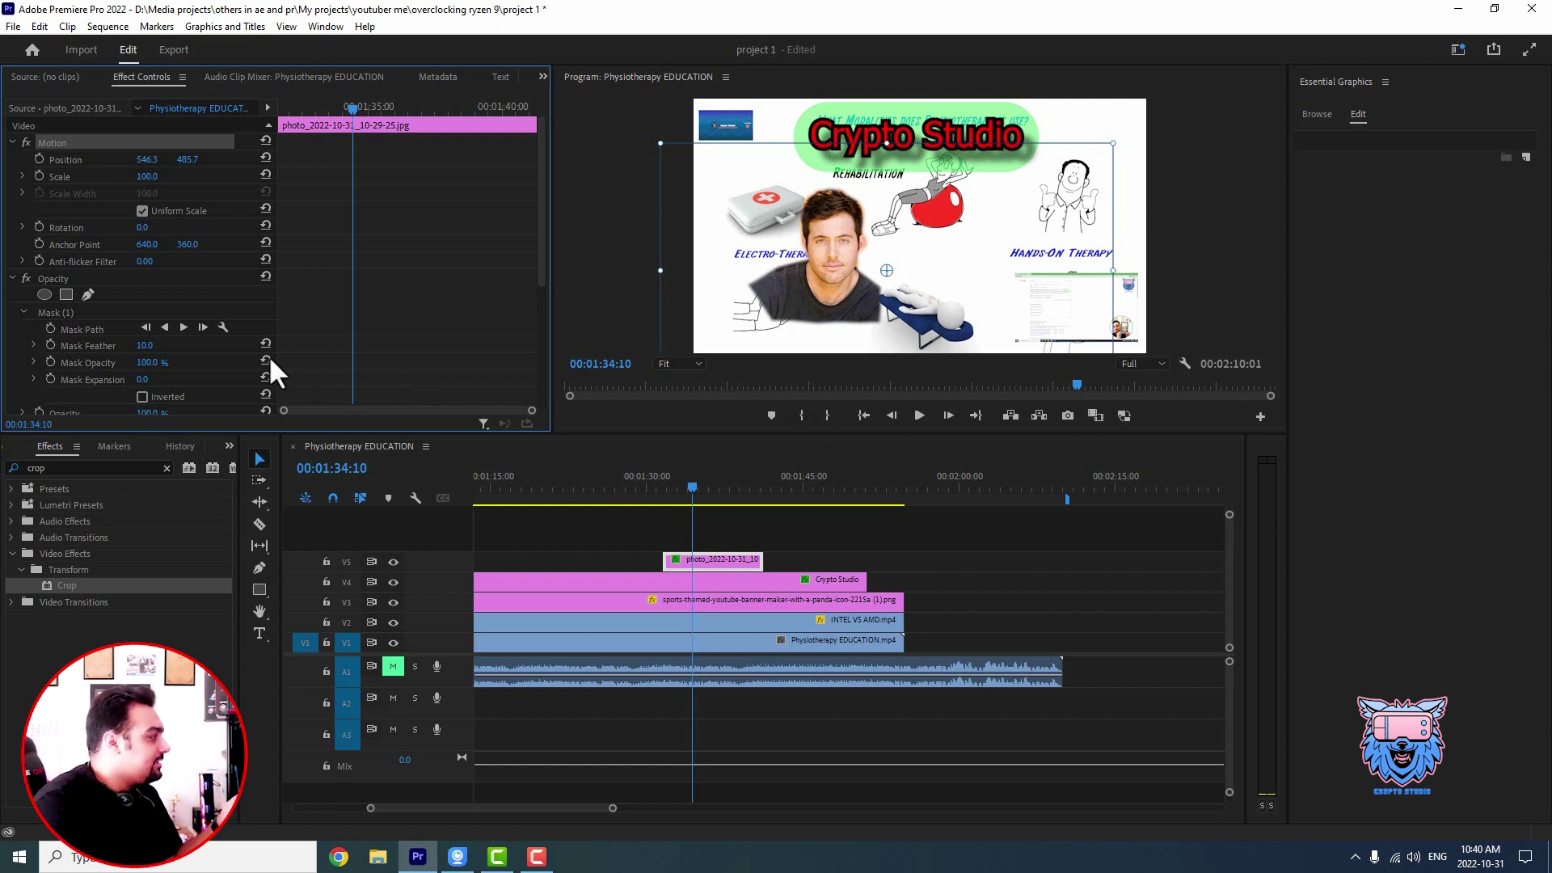
scroll(542, 259, "down", 1)
left_click(194, 274)
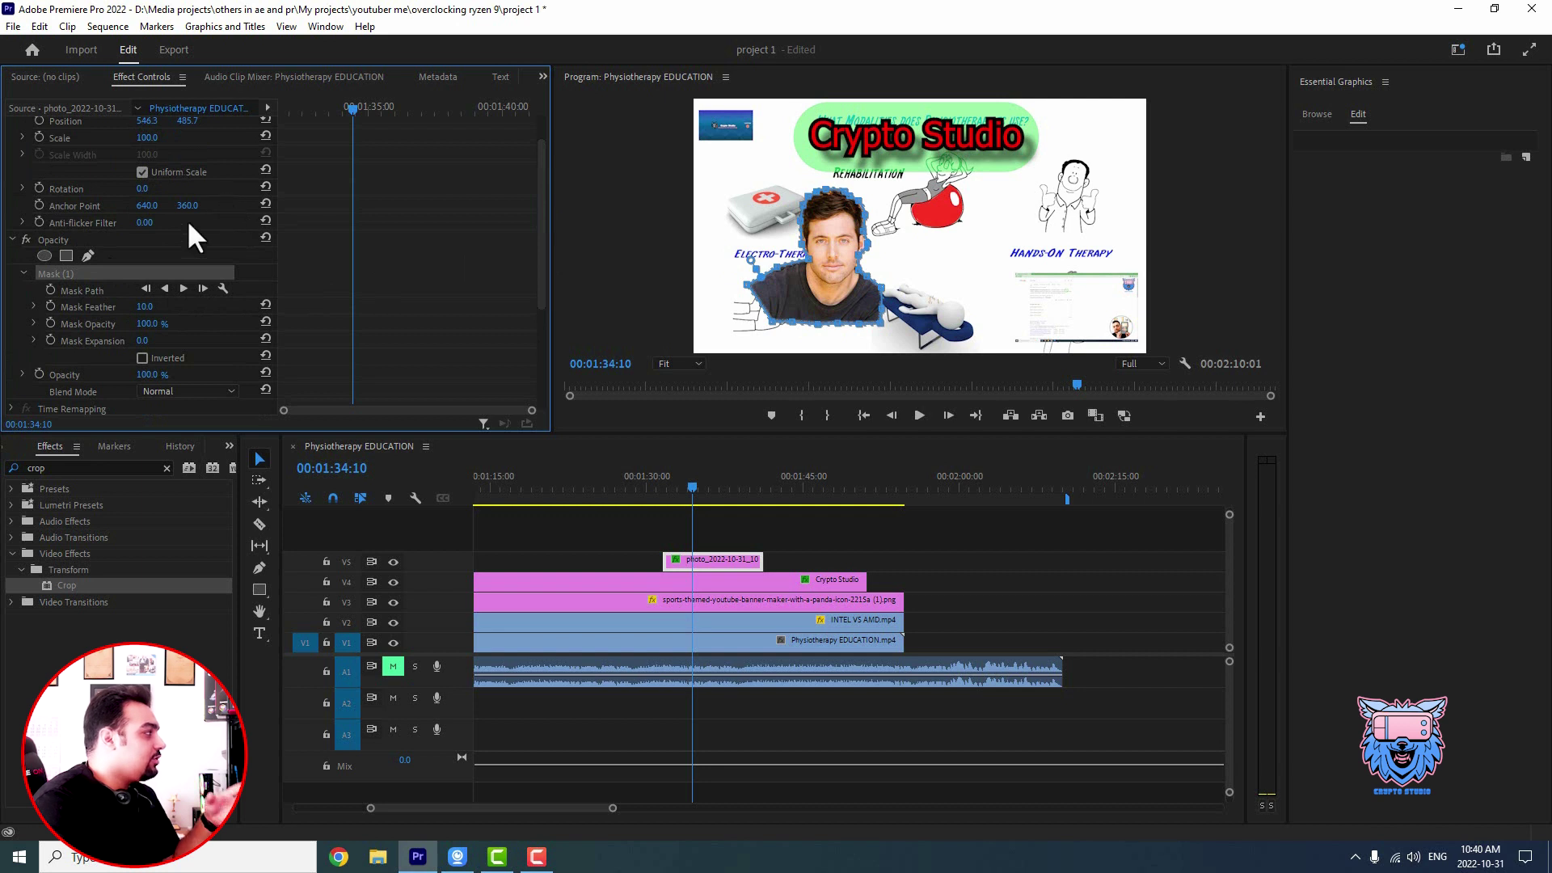
scroll(537, 243, "down", 2)
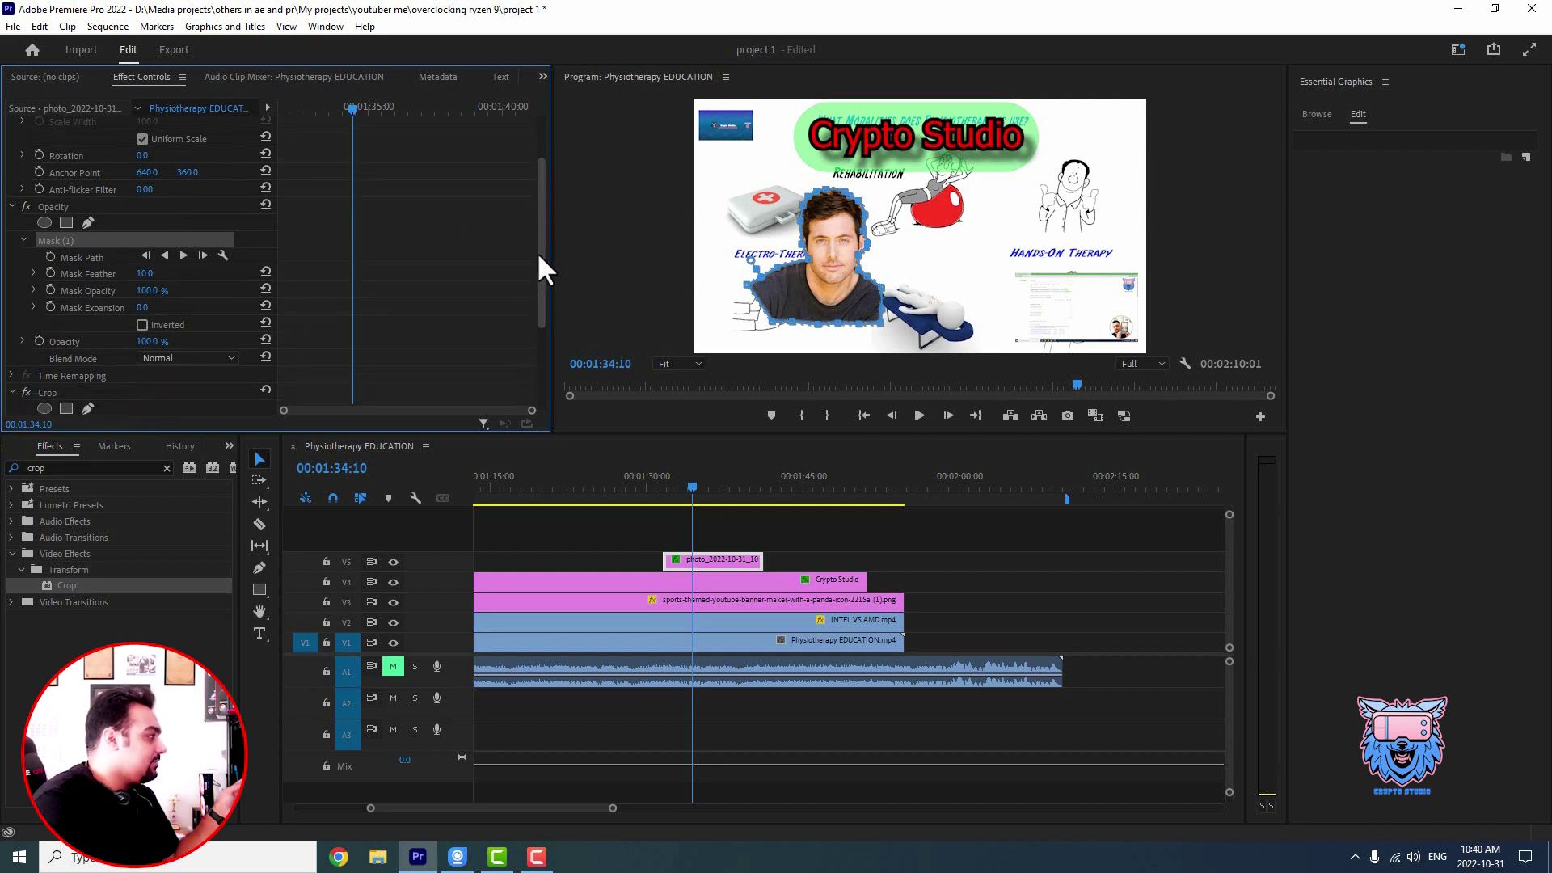
left_click(42, 347)
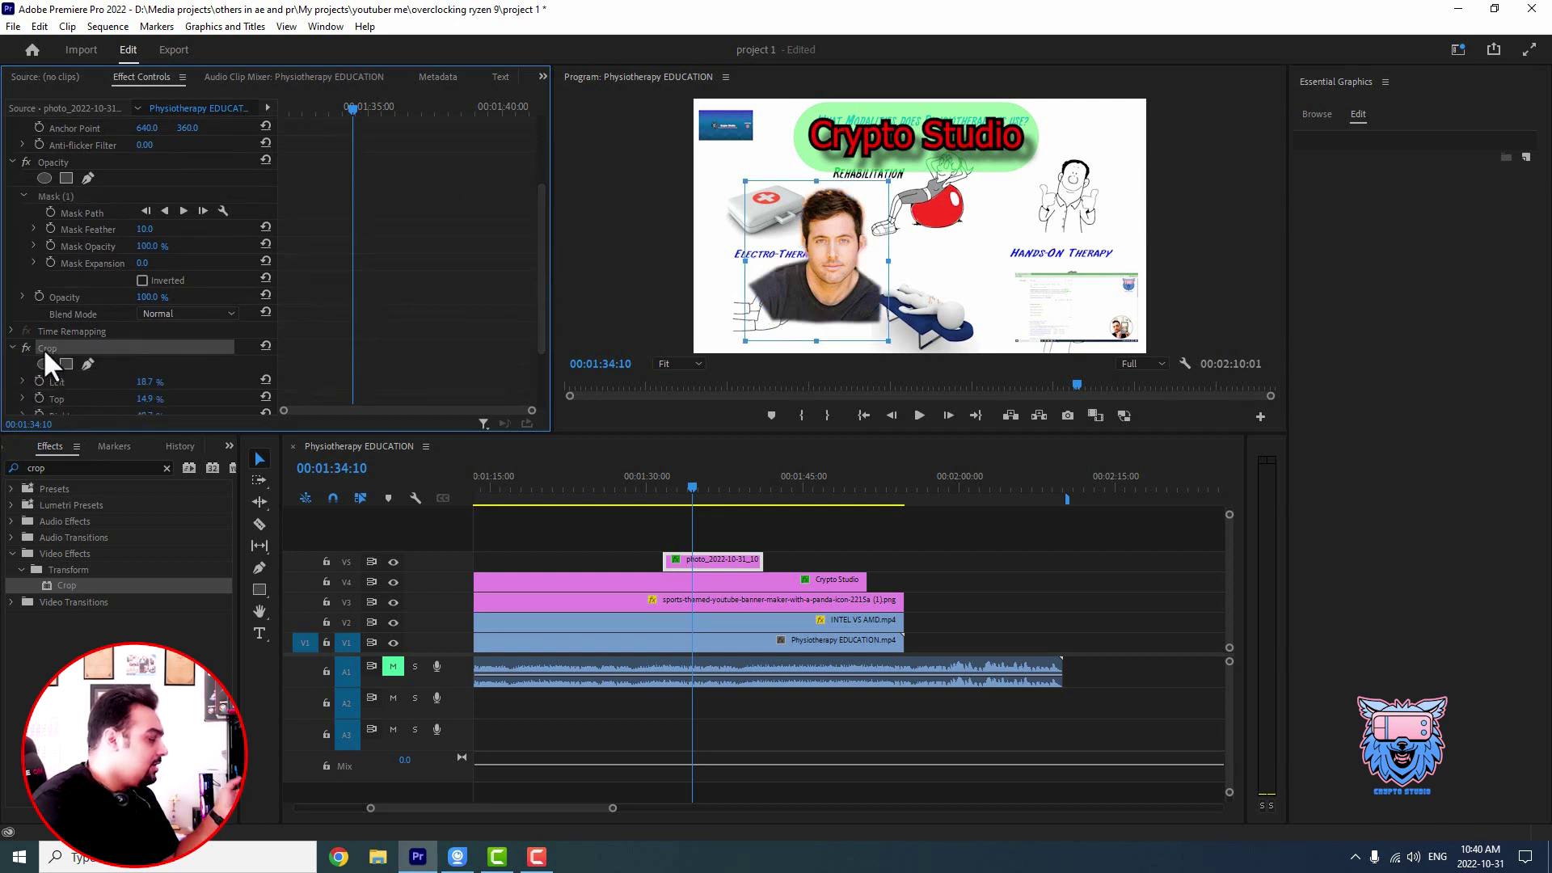
- Remove the Crop effect from the photo and set the Mask (1) feather to 51, then deselect the clip to check the edge
key("Delete")
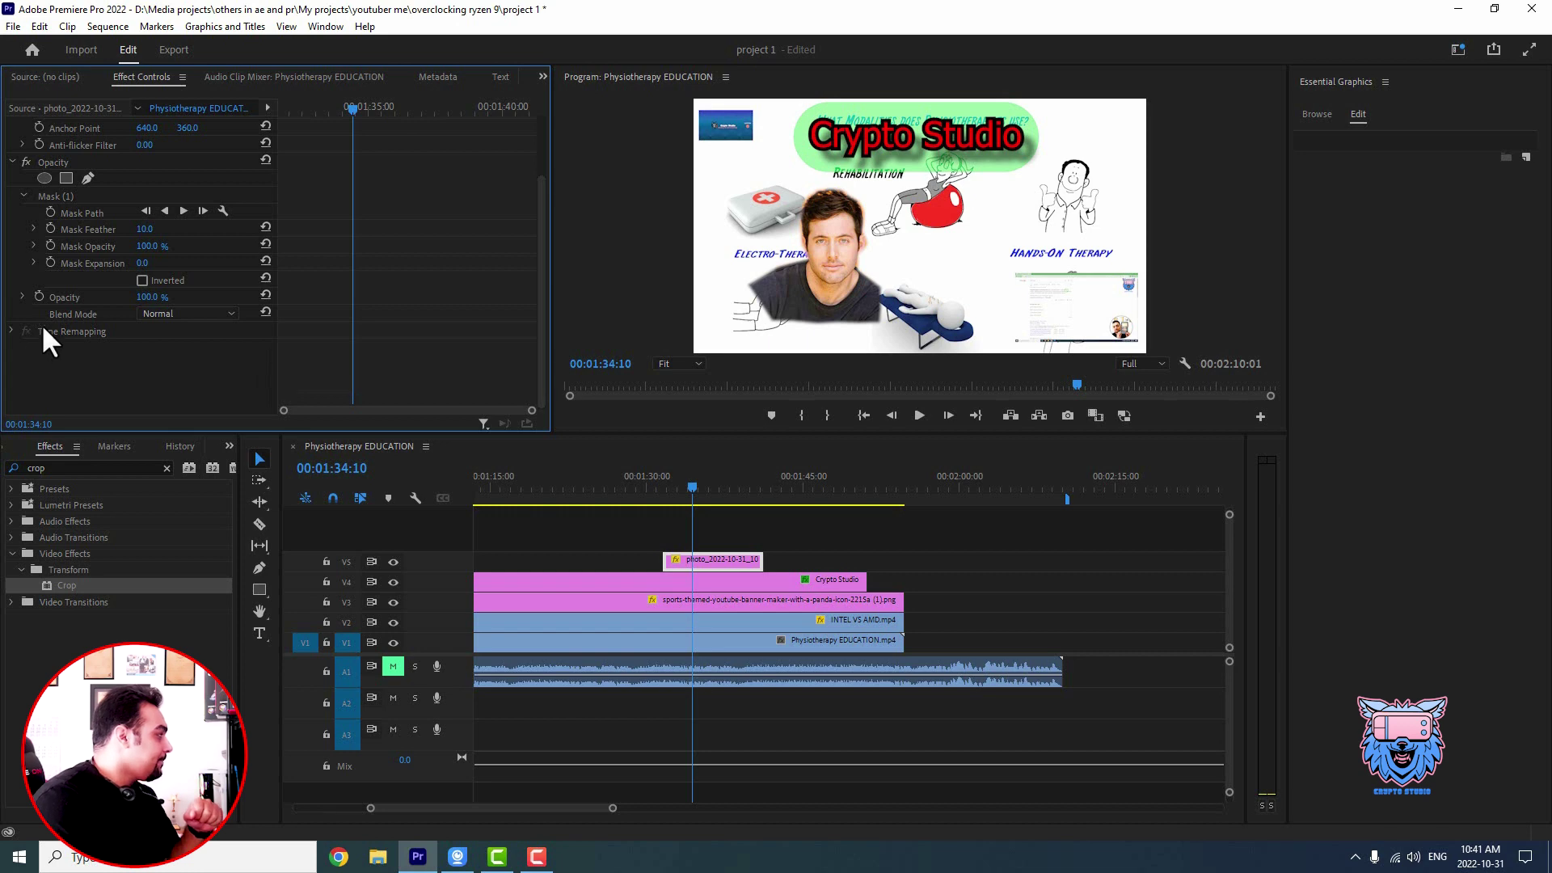
left_click(56, 196)
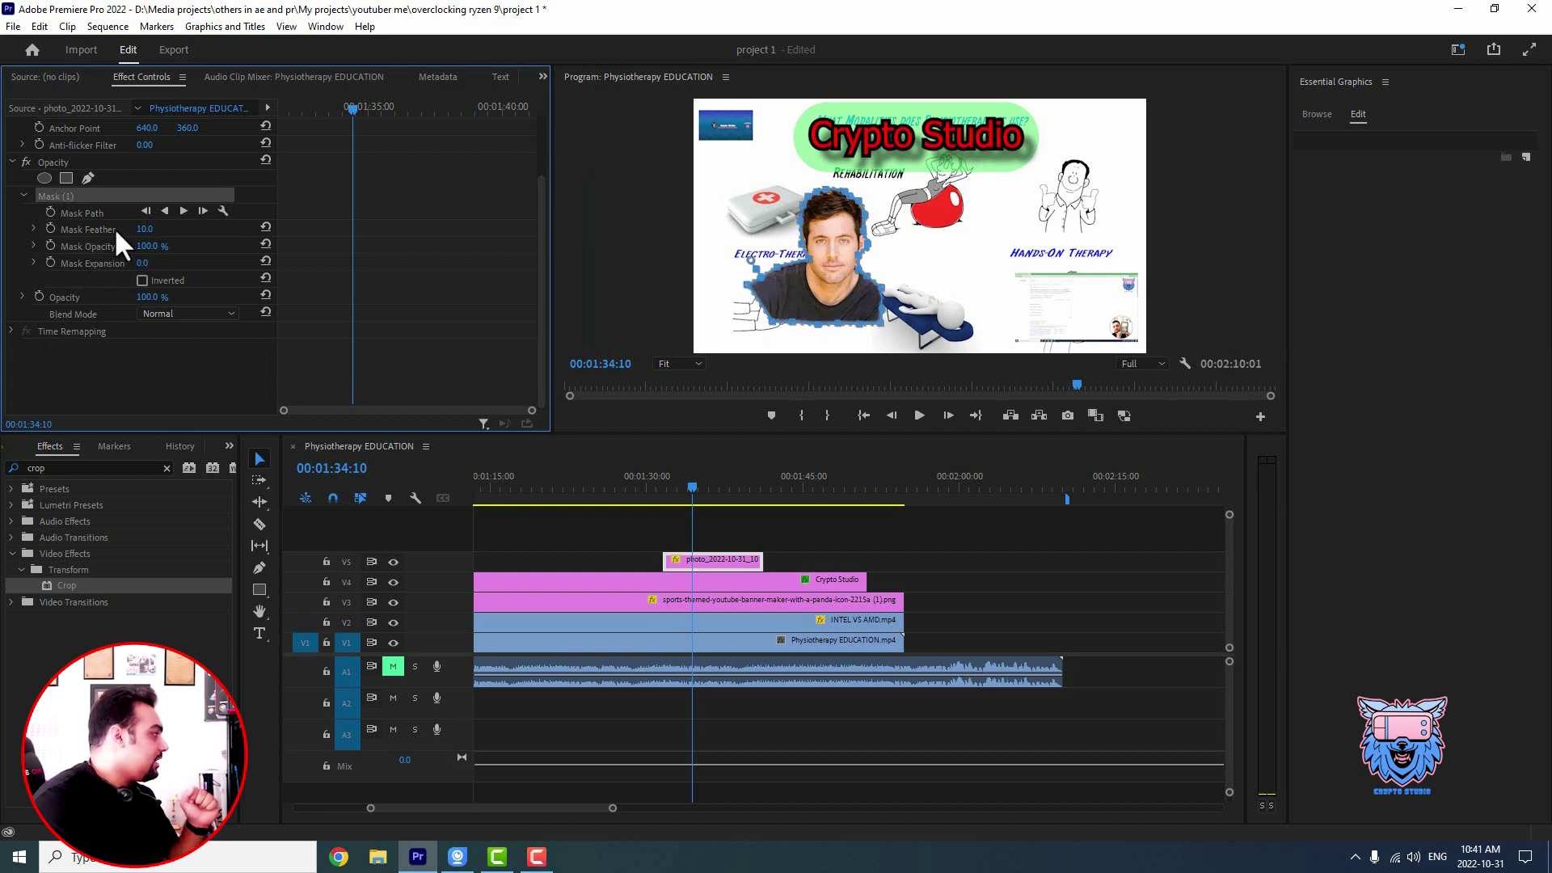
left_click(36, 224)
scroll(40, 225, "up", 1)
left_click_drag(145, 269, 192, 273)
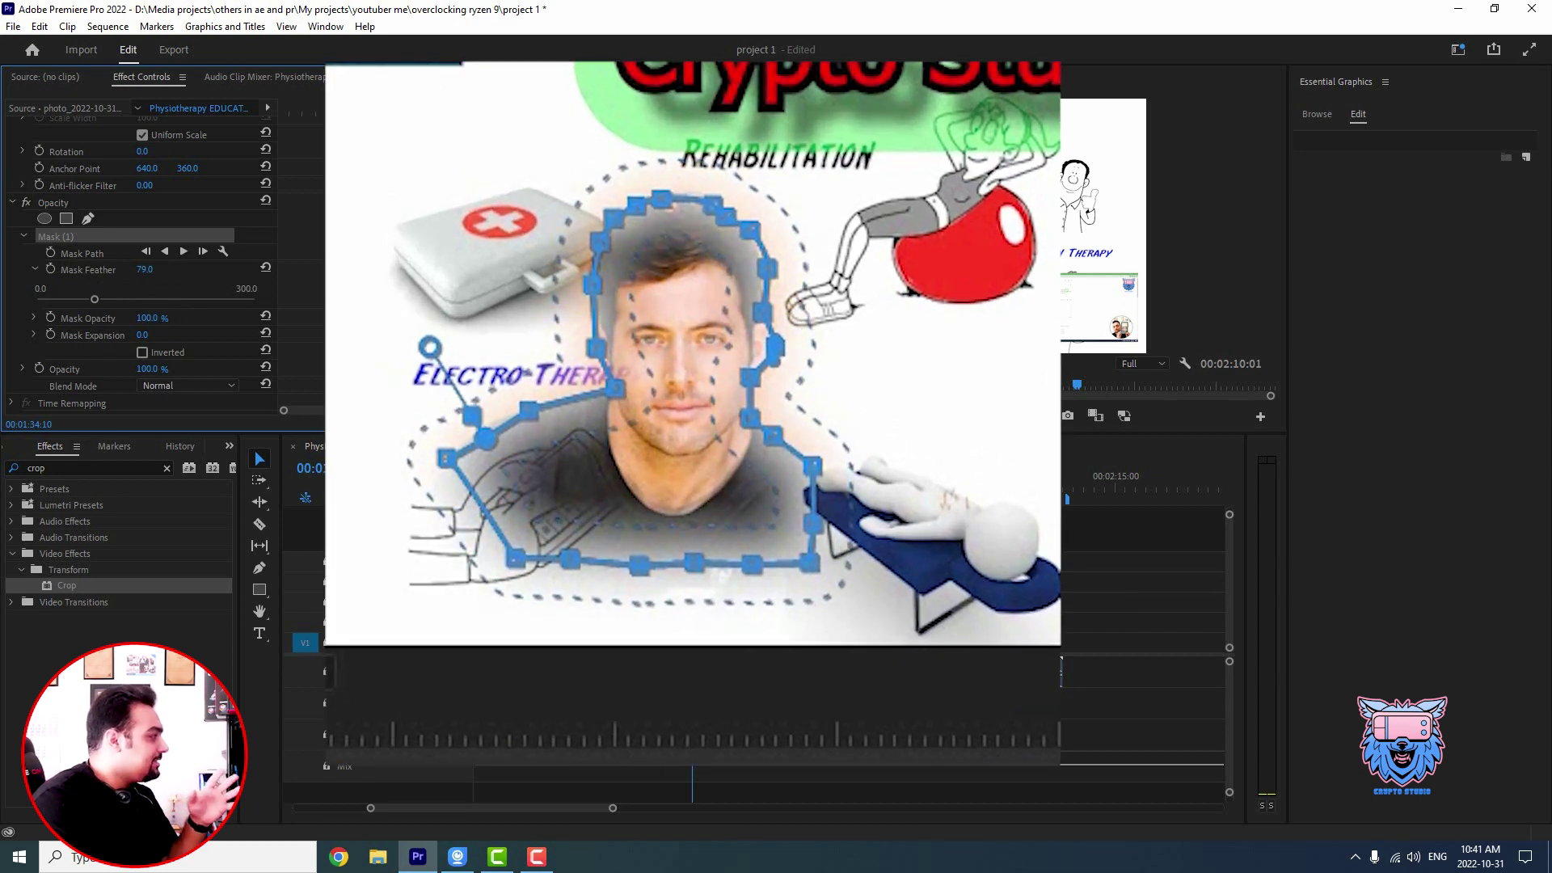
mouse_move(193, 273)
left_mouse_down()
mouse_move(157, 273)
mouse_move(234, 273)
mouse_move(170, 274)
left_mouse_up()
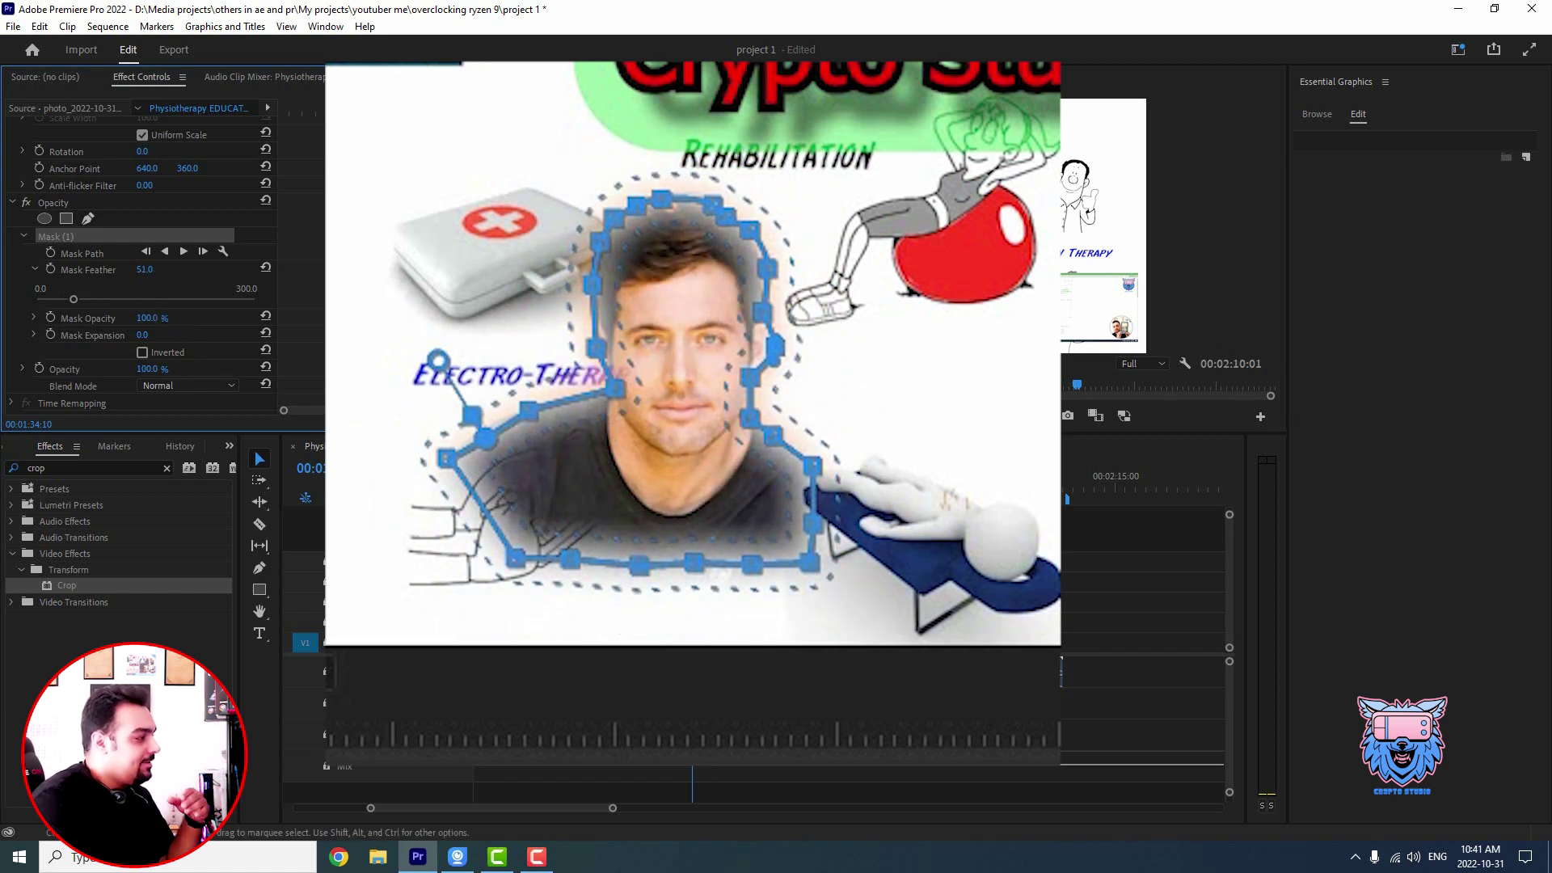
key("ctrl+shift+a")
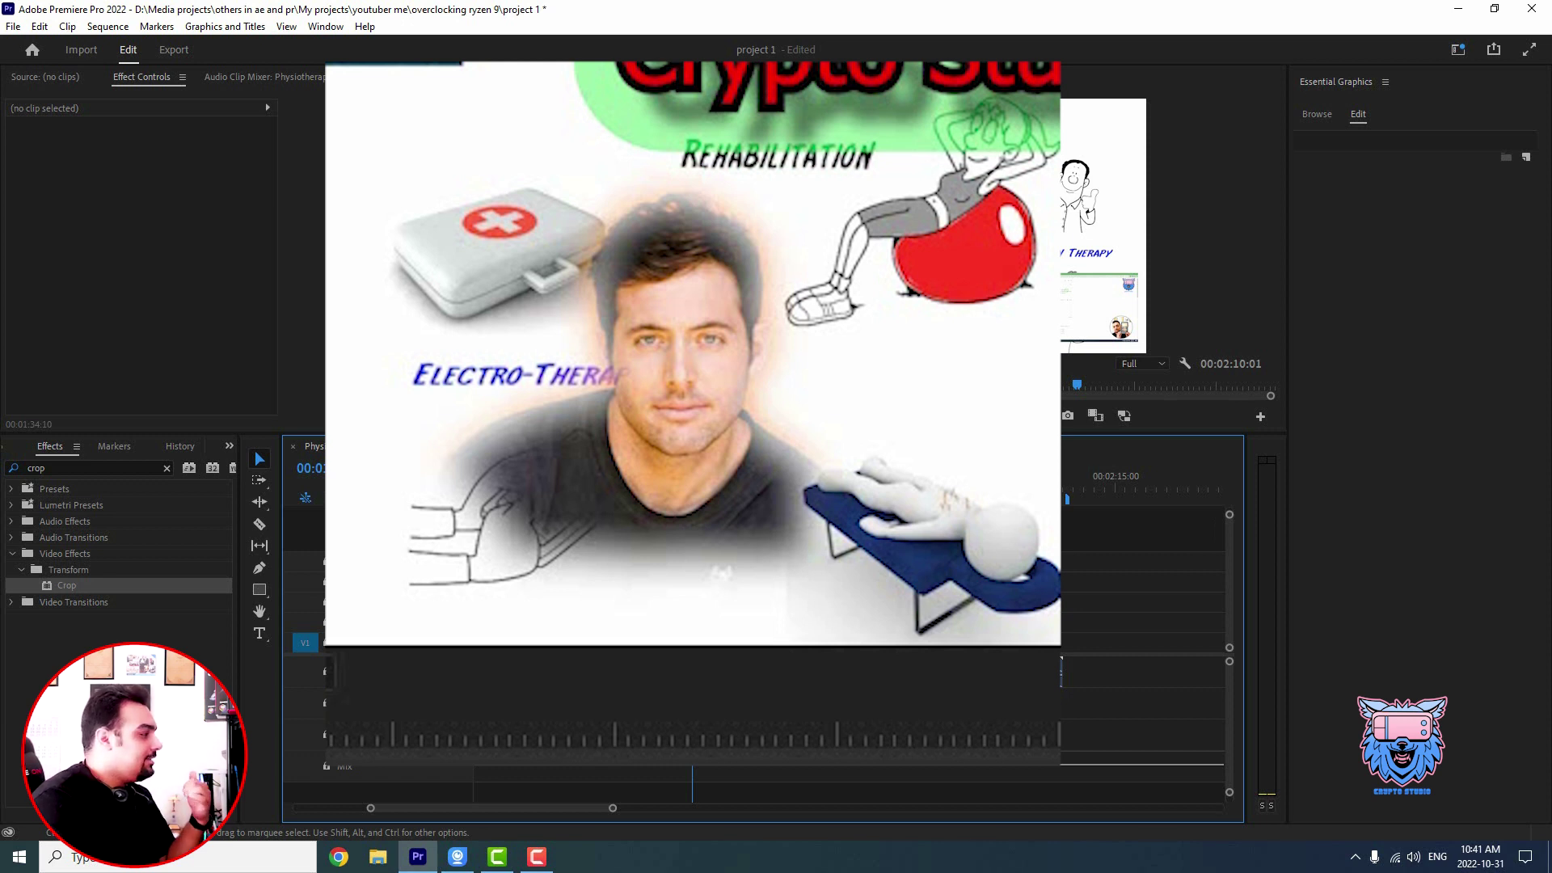
- Keep the photo's Mask Opacity at 100% and set its Mask Expansion to about -16
left_click(485, 642)
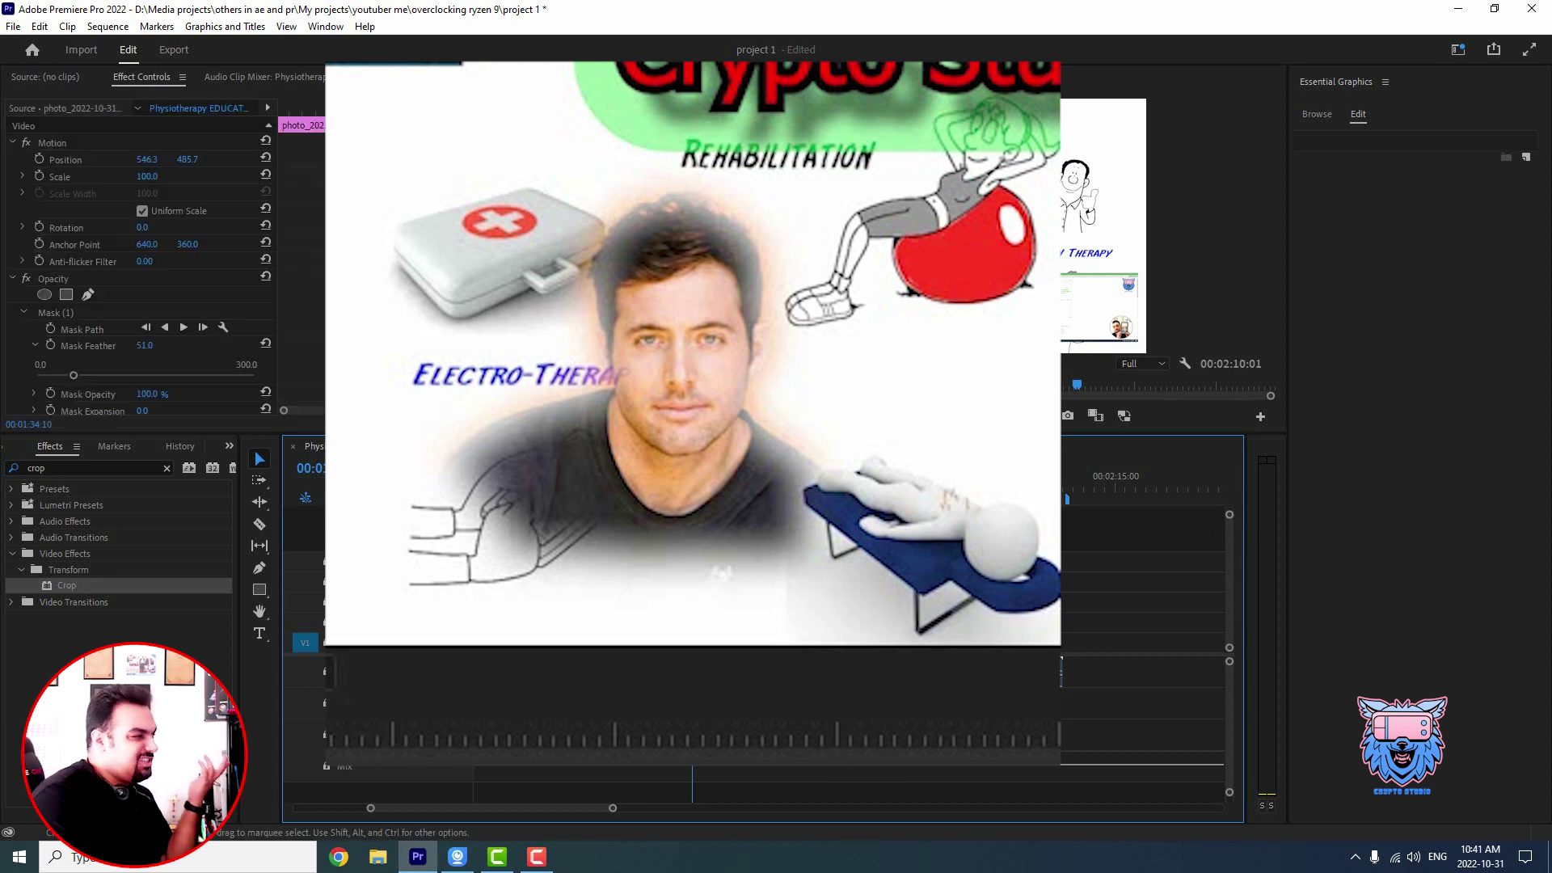
left_click(62, 312)
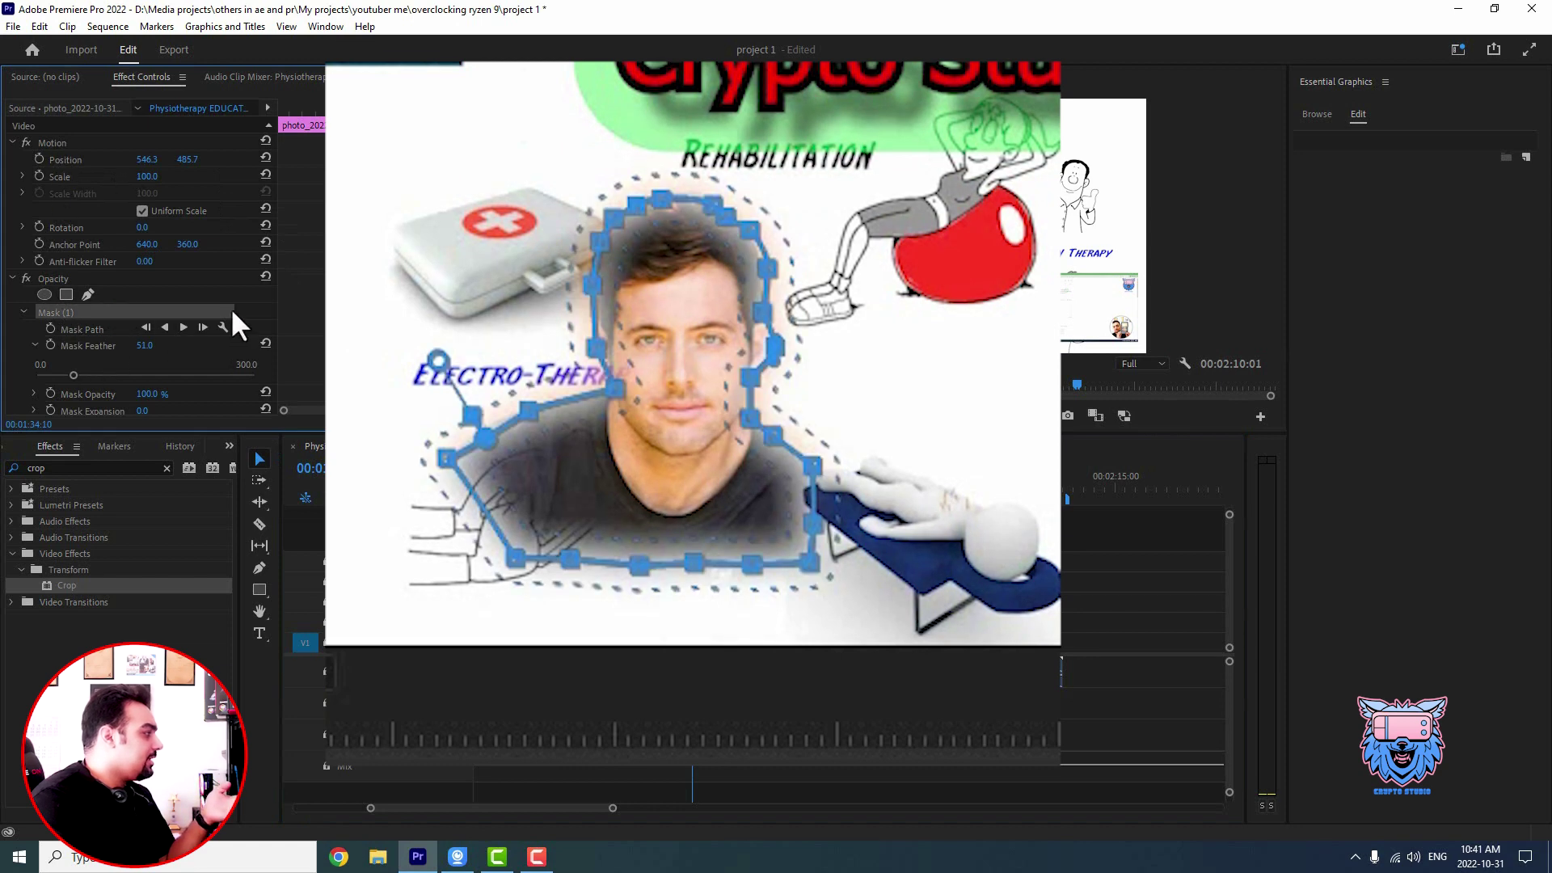
scroll(274, 309, "down", 2)
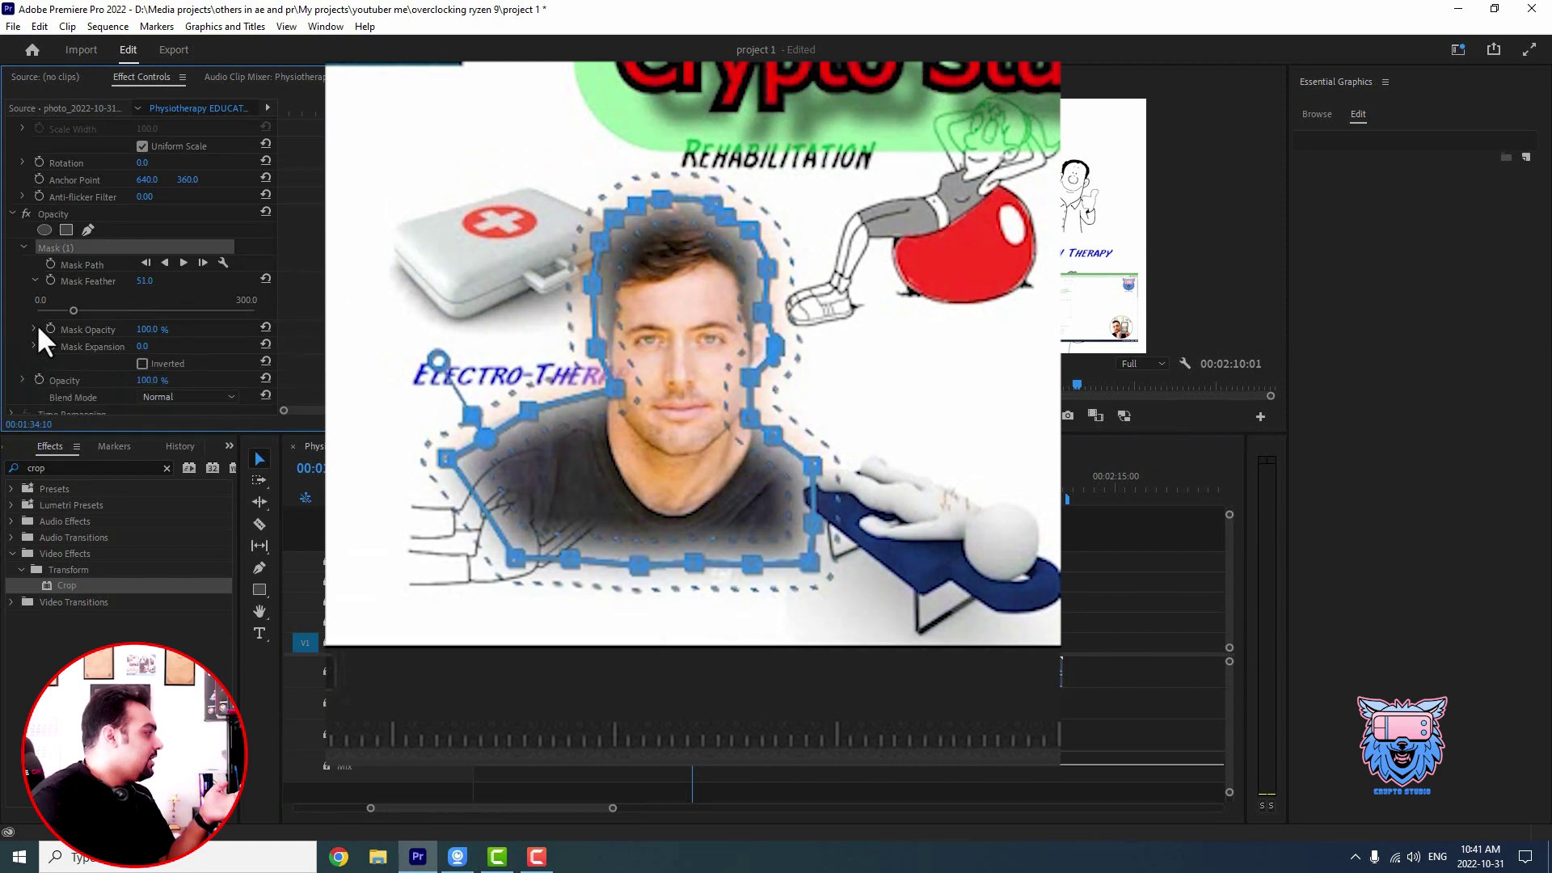
left_click(34, 330)
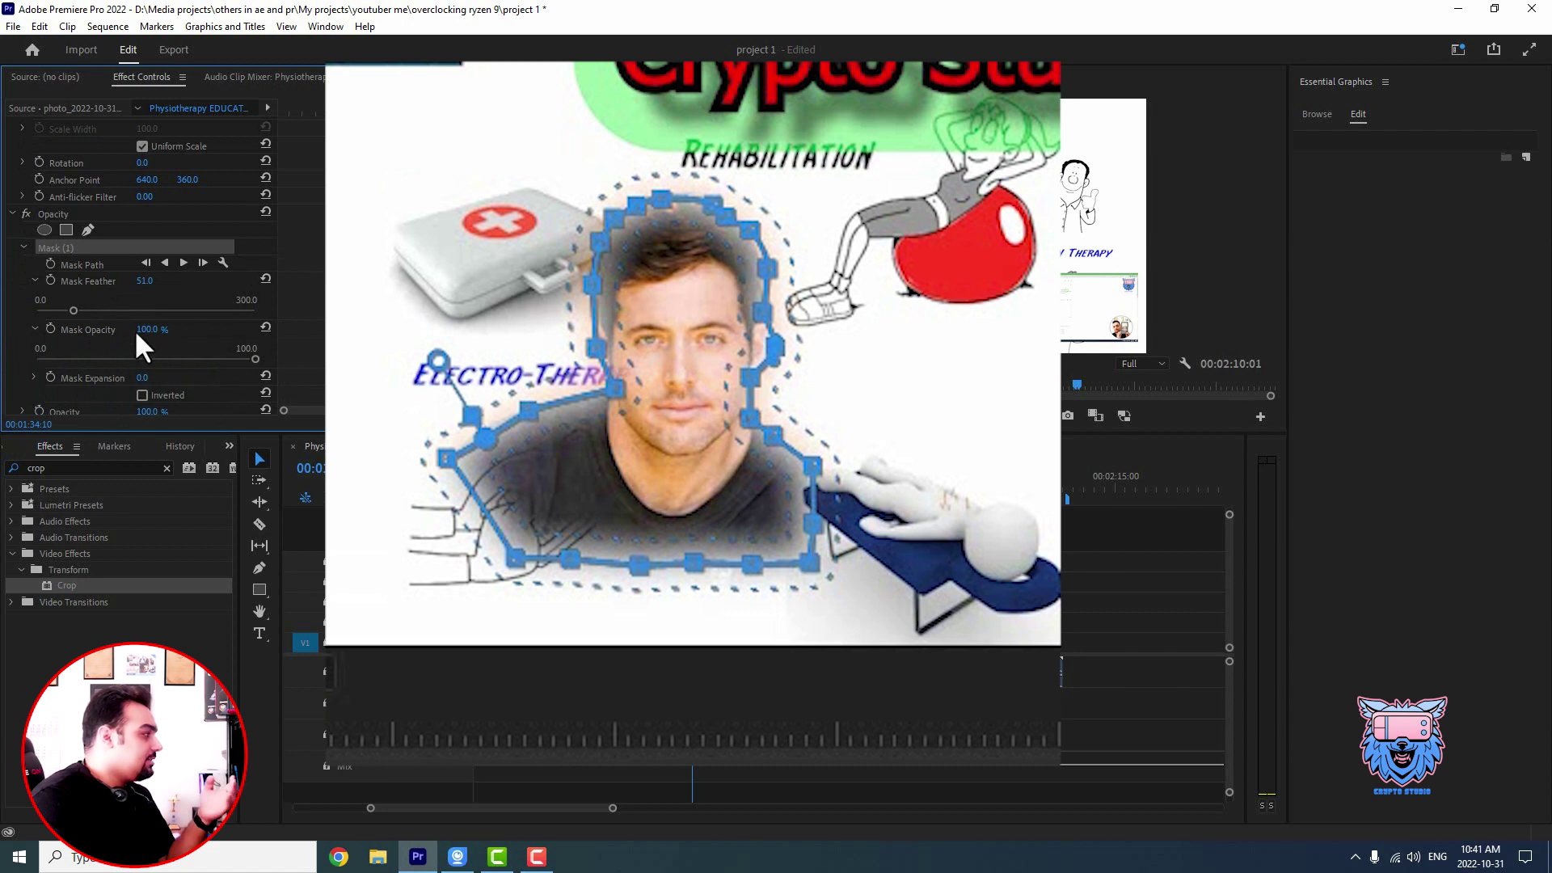
scroll(146, 266, "down", 1)
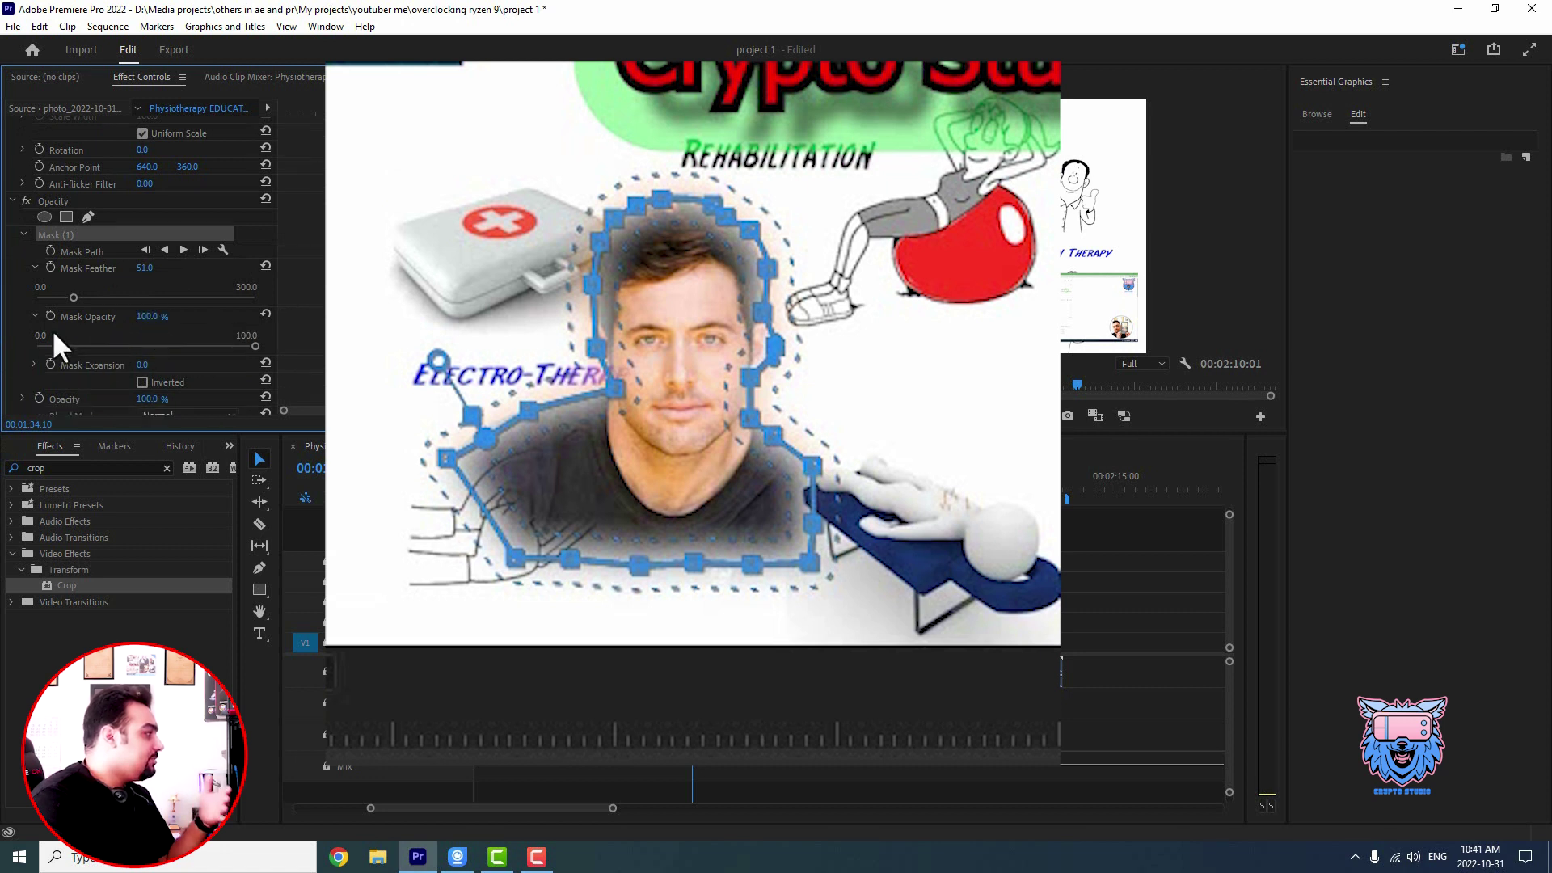
mouse_move(150, 327)
left_mouse_down()
mouse_move(81, 327)
mouse_move(162, 327)
left_mouse_up()
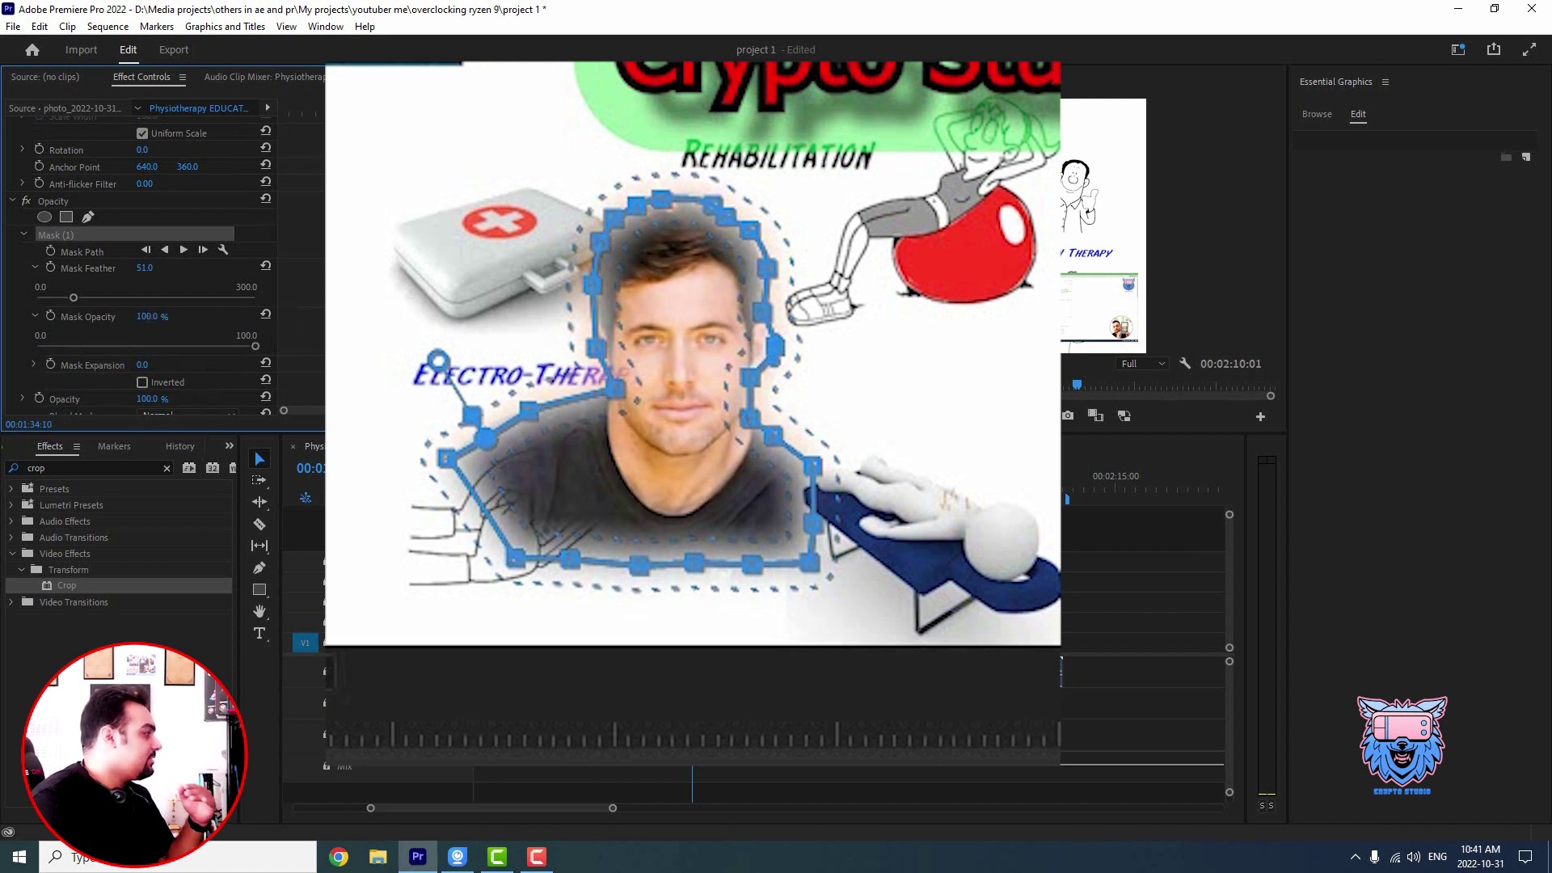
scroll(145, 267, "down", 2)
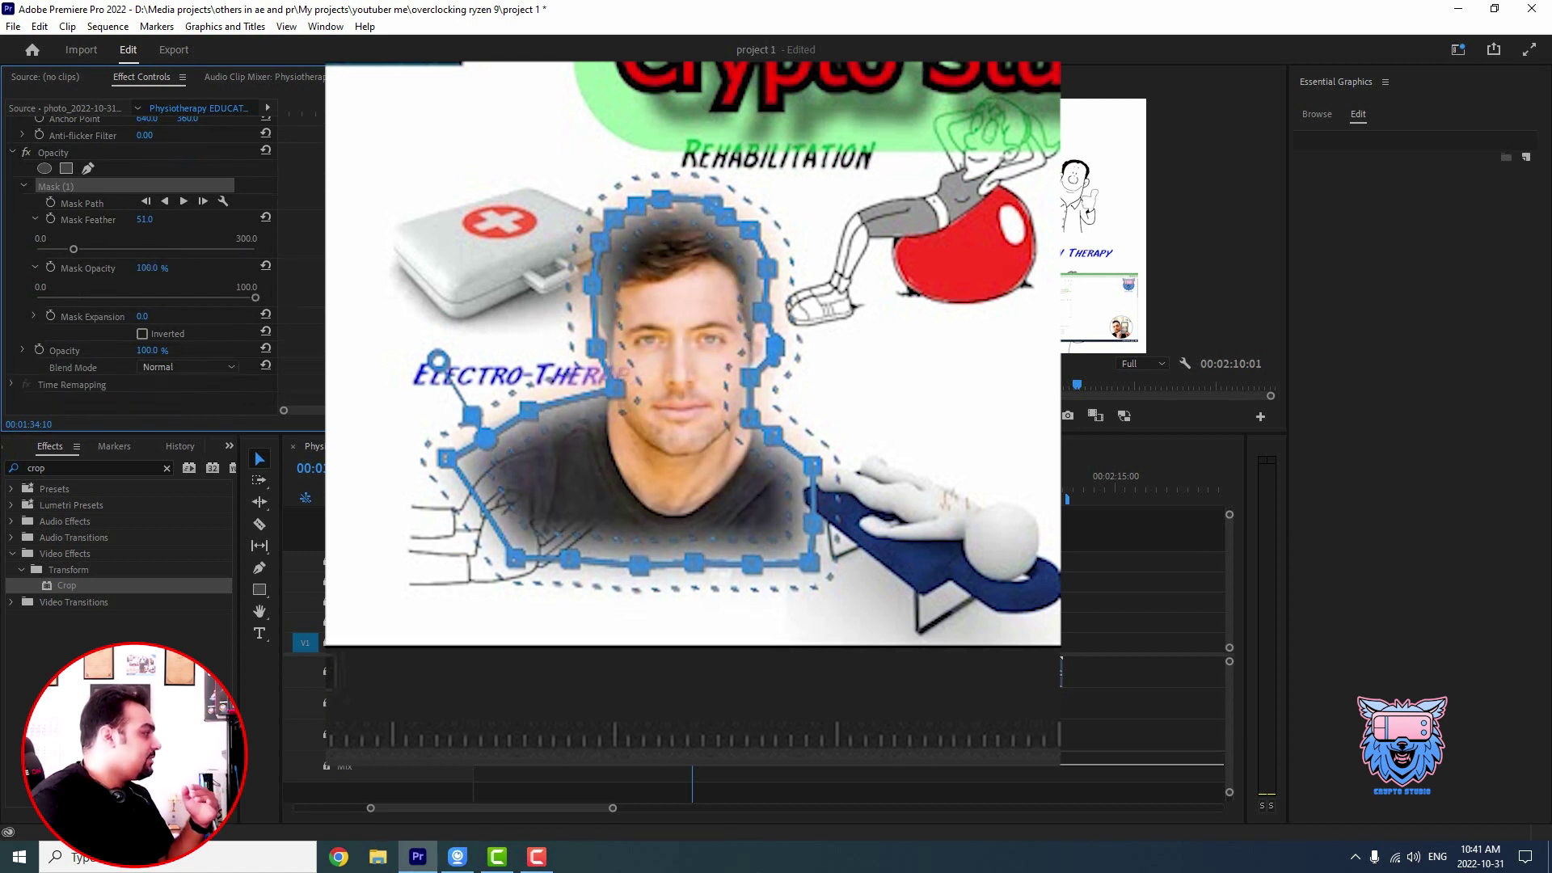
left_click(34, 317)
mouse_move(144, 316)
left_mouse_down()
mouse_move(195, 317)
mouse_move(148, 317)
left_mouse_up()
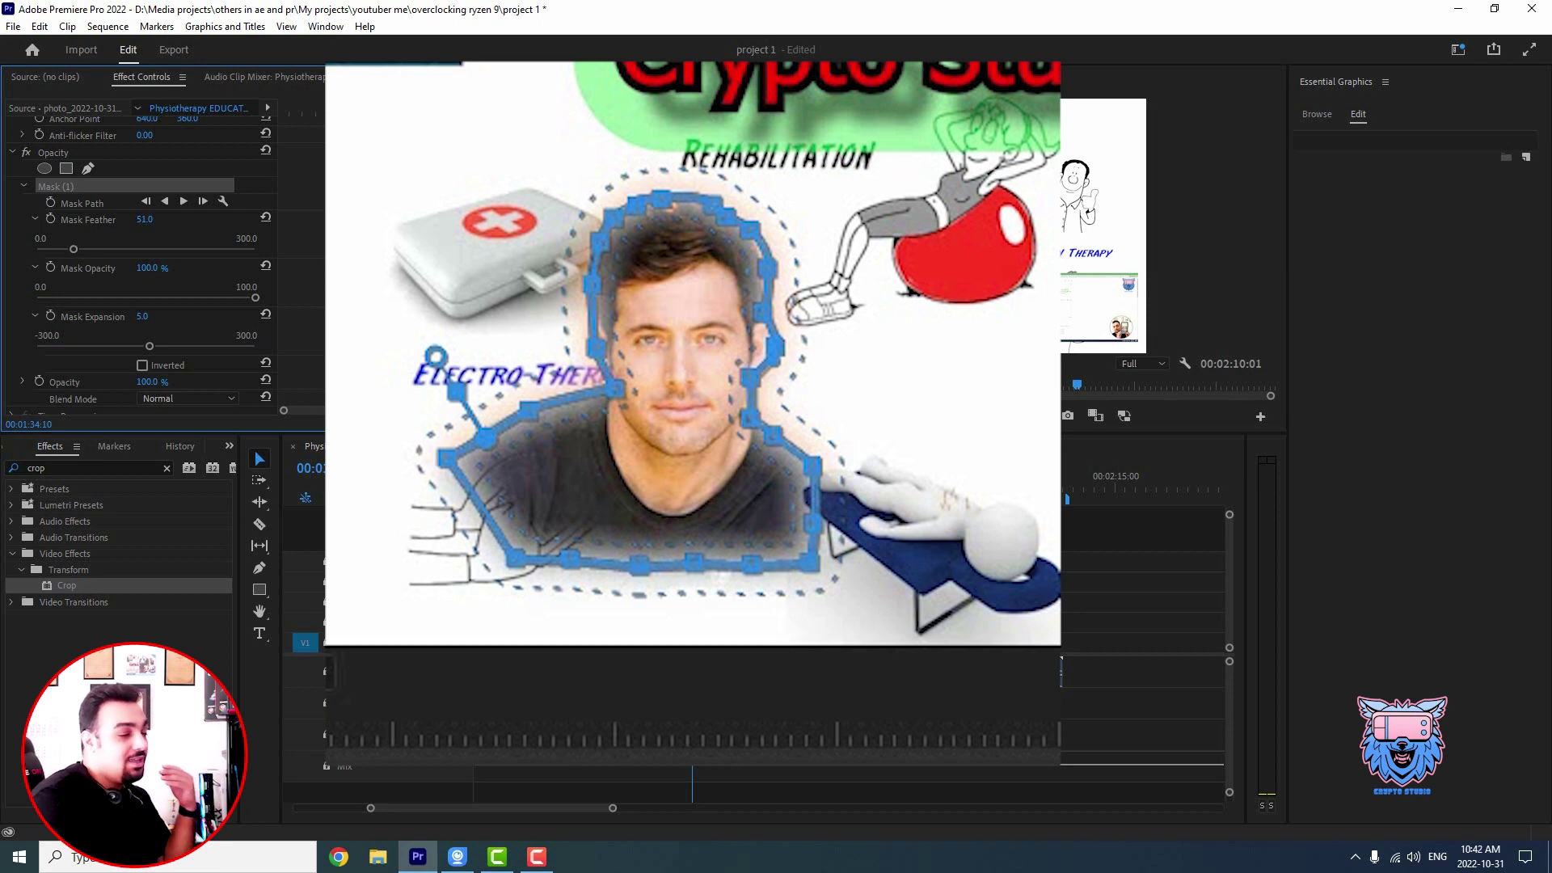
mouse_move(143, 316)
left_mouse_down()
mouse_move(243, 316)
mouse_move(134, 316)
left_mouse_up()
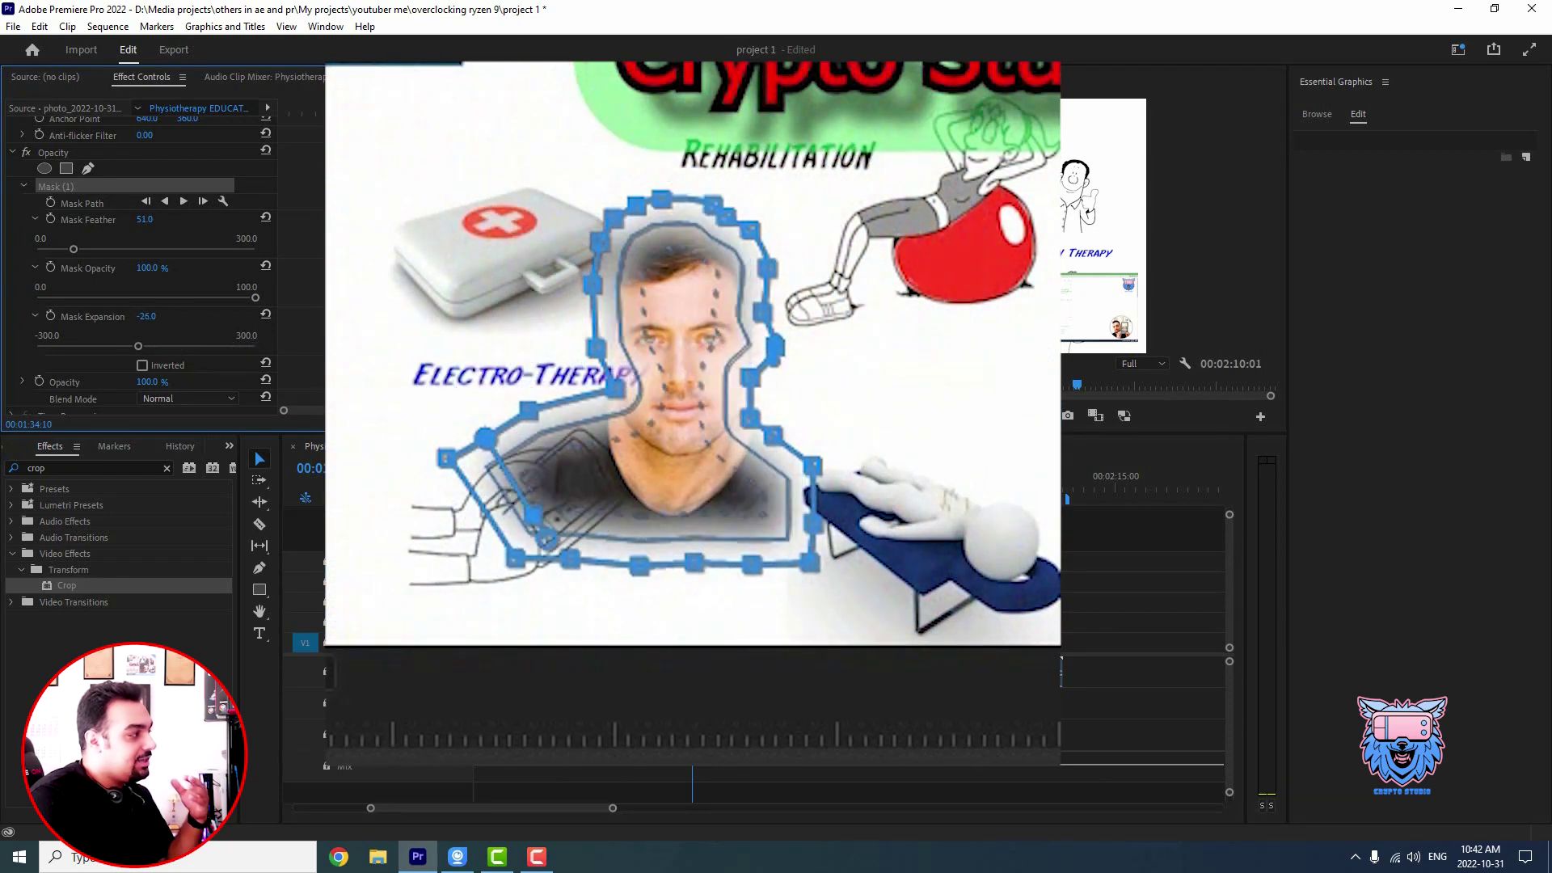
left_click(1148, 565)
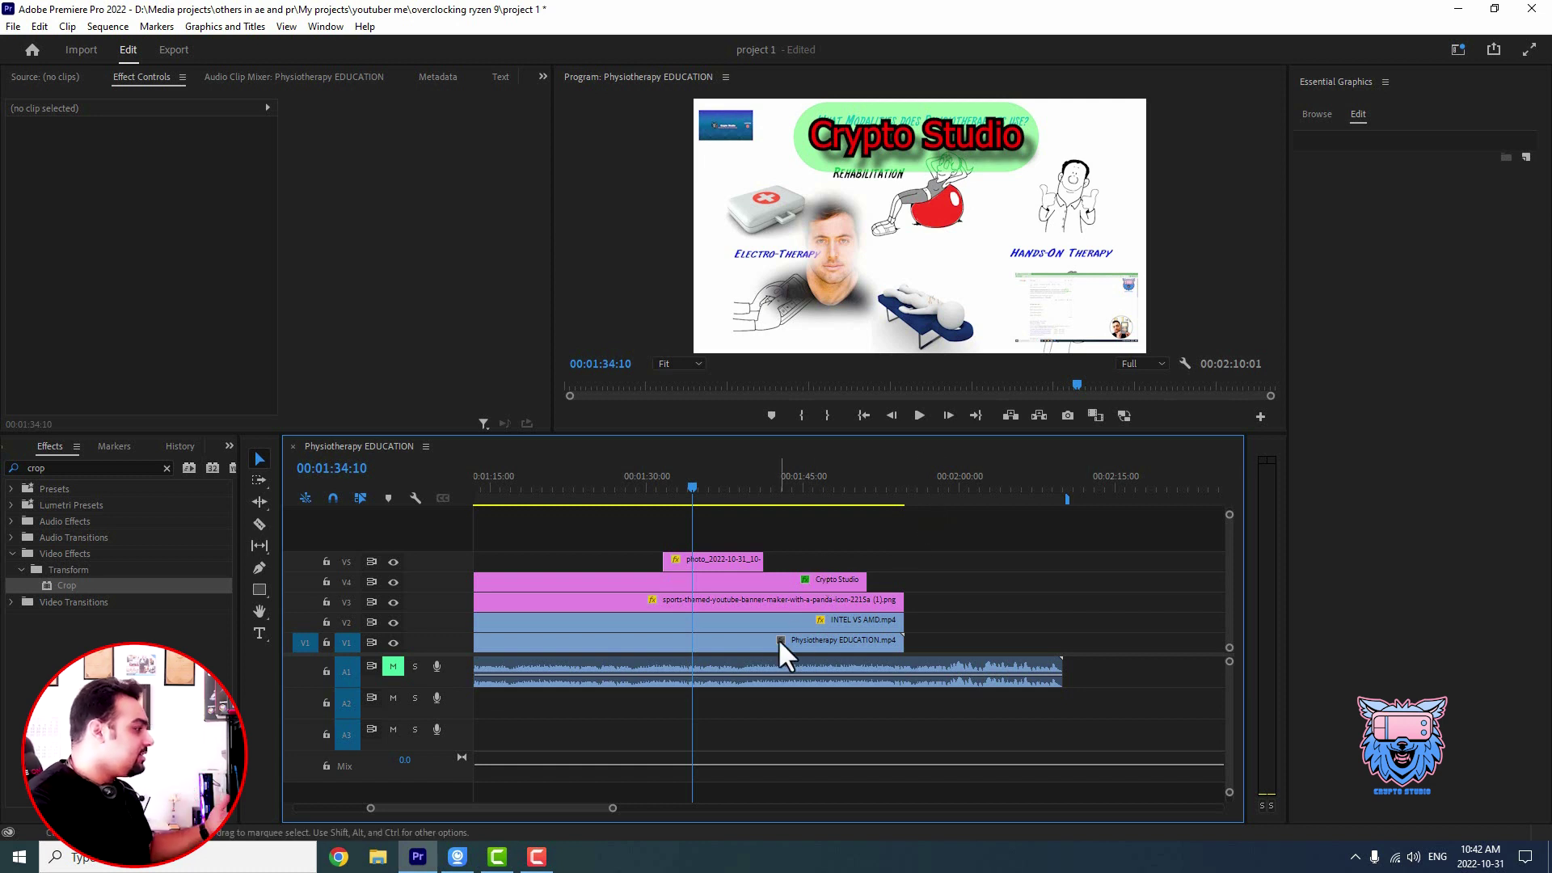
- Try moving the masked photo down to the frame's lower edge, and select the Motion of the sports-themed banner image
left_click(716, 558)
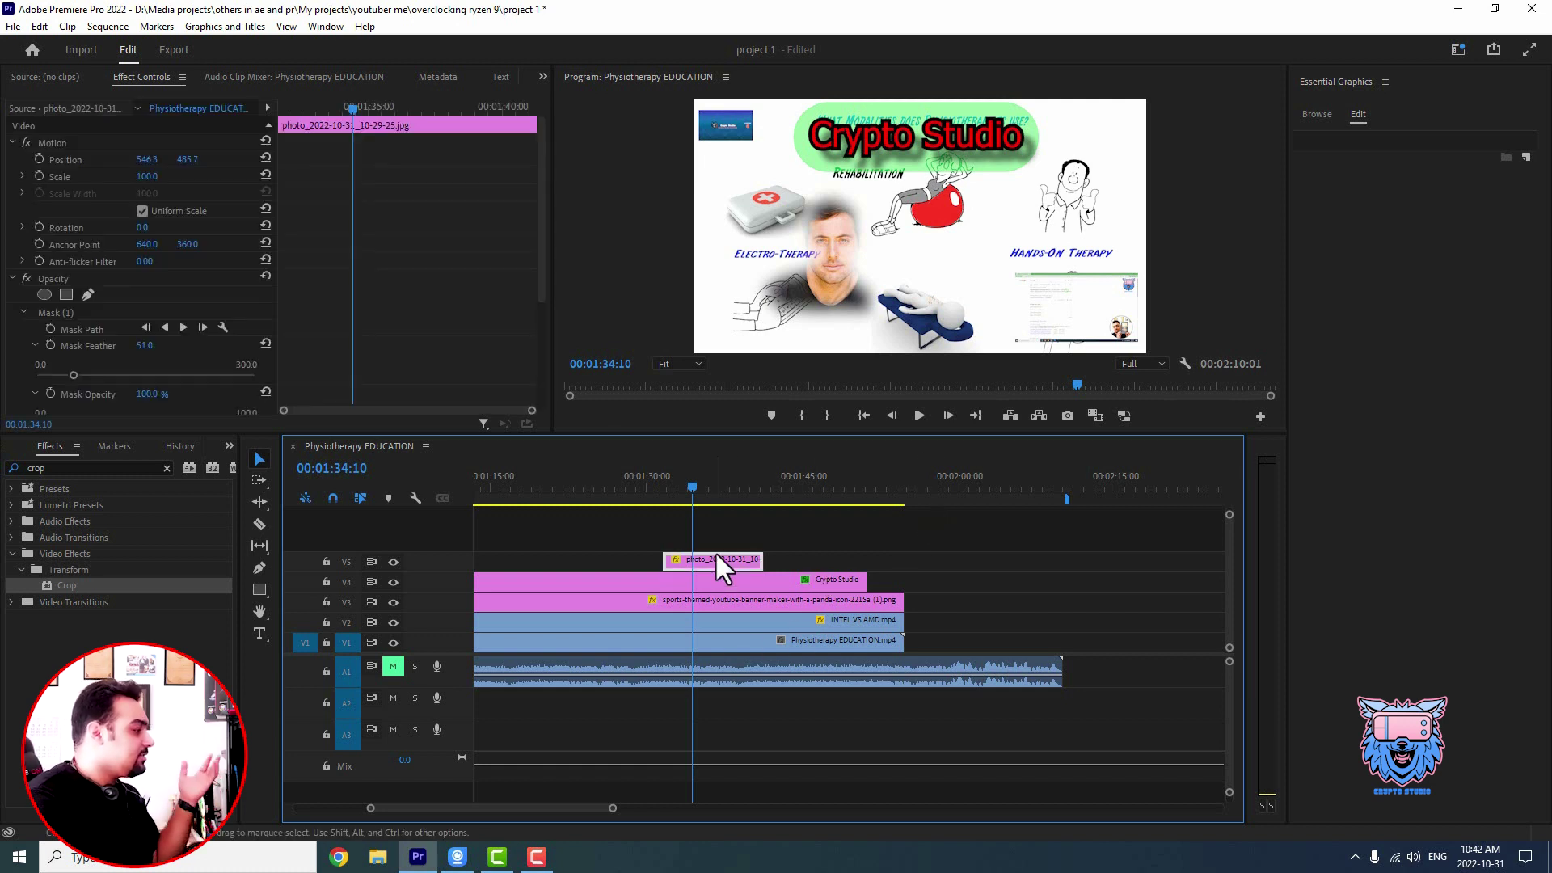
left_click(46, 141)
left_click_drag(873, 307, 880, 348)
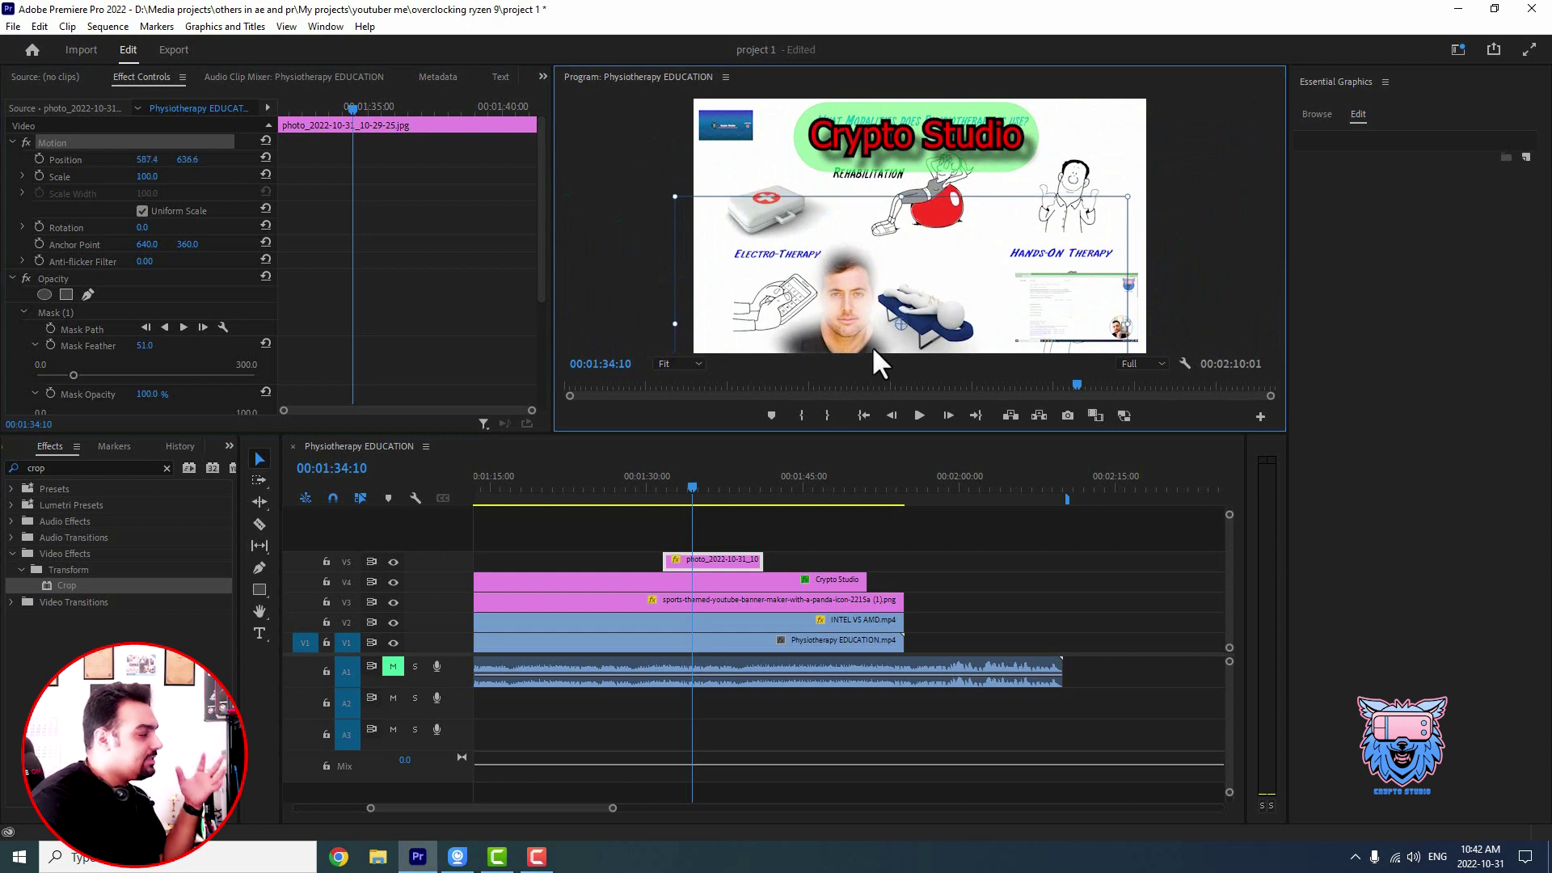
left_click(737, 599)
left_click(65, 144)
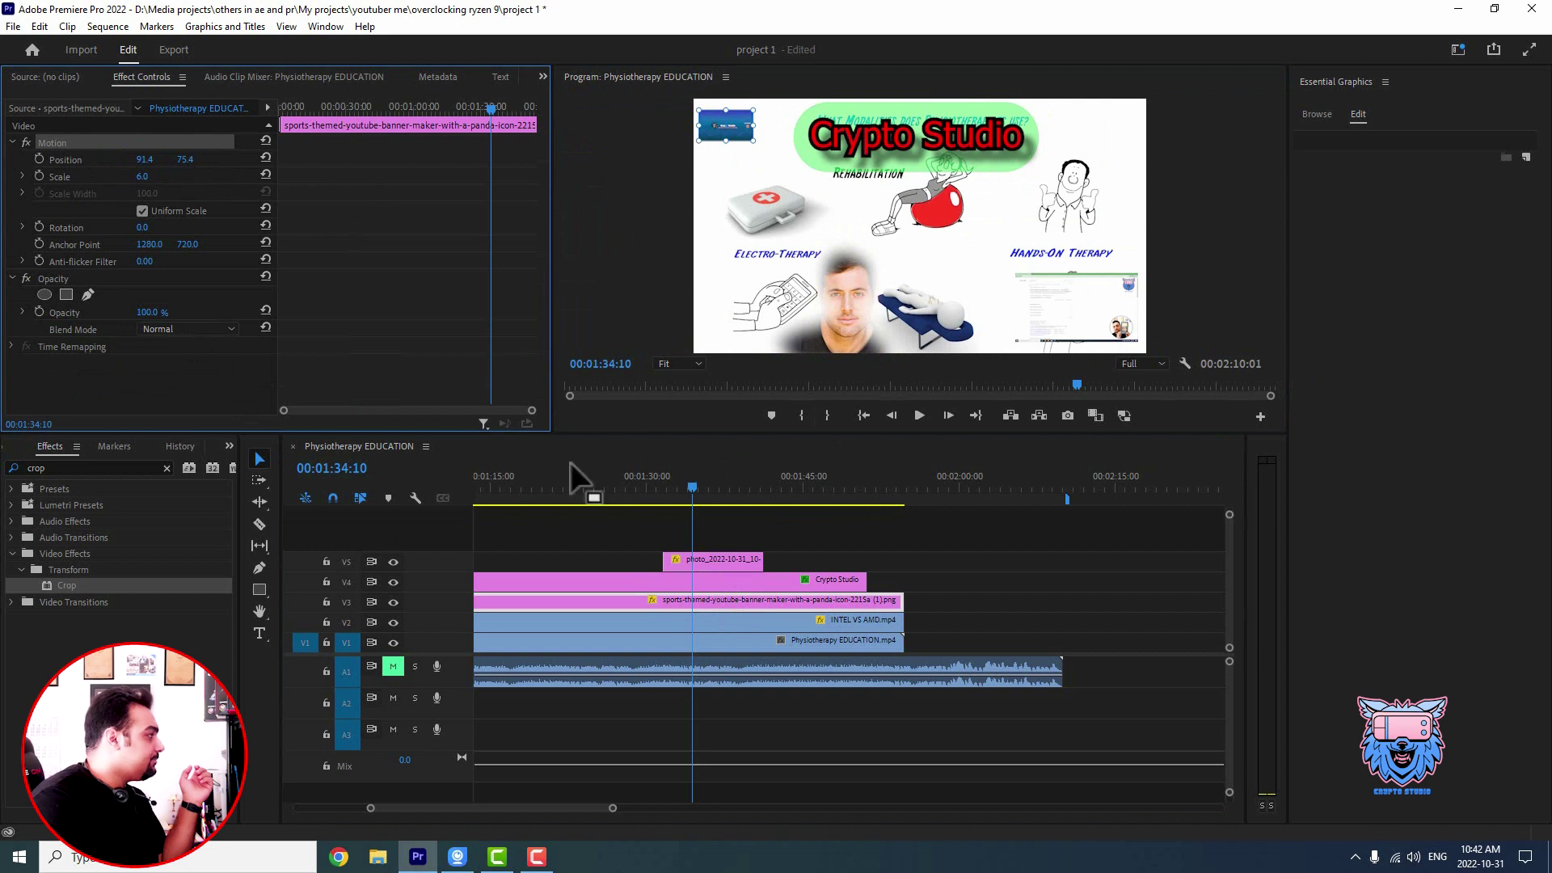
- Try shrinking the Crypto Studio title and moving it to the frame's upper-right corner, undo that, and scale it to 53.7%
left_click(705, 582)
left_click(65, 143)
left_click_drag(706, 176, 856, 154)
left_click_drag(913, 133, 1055, 142)
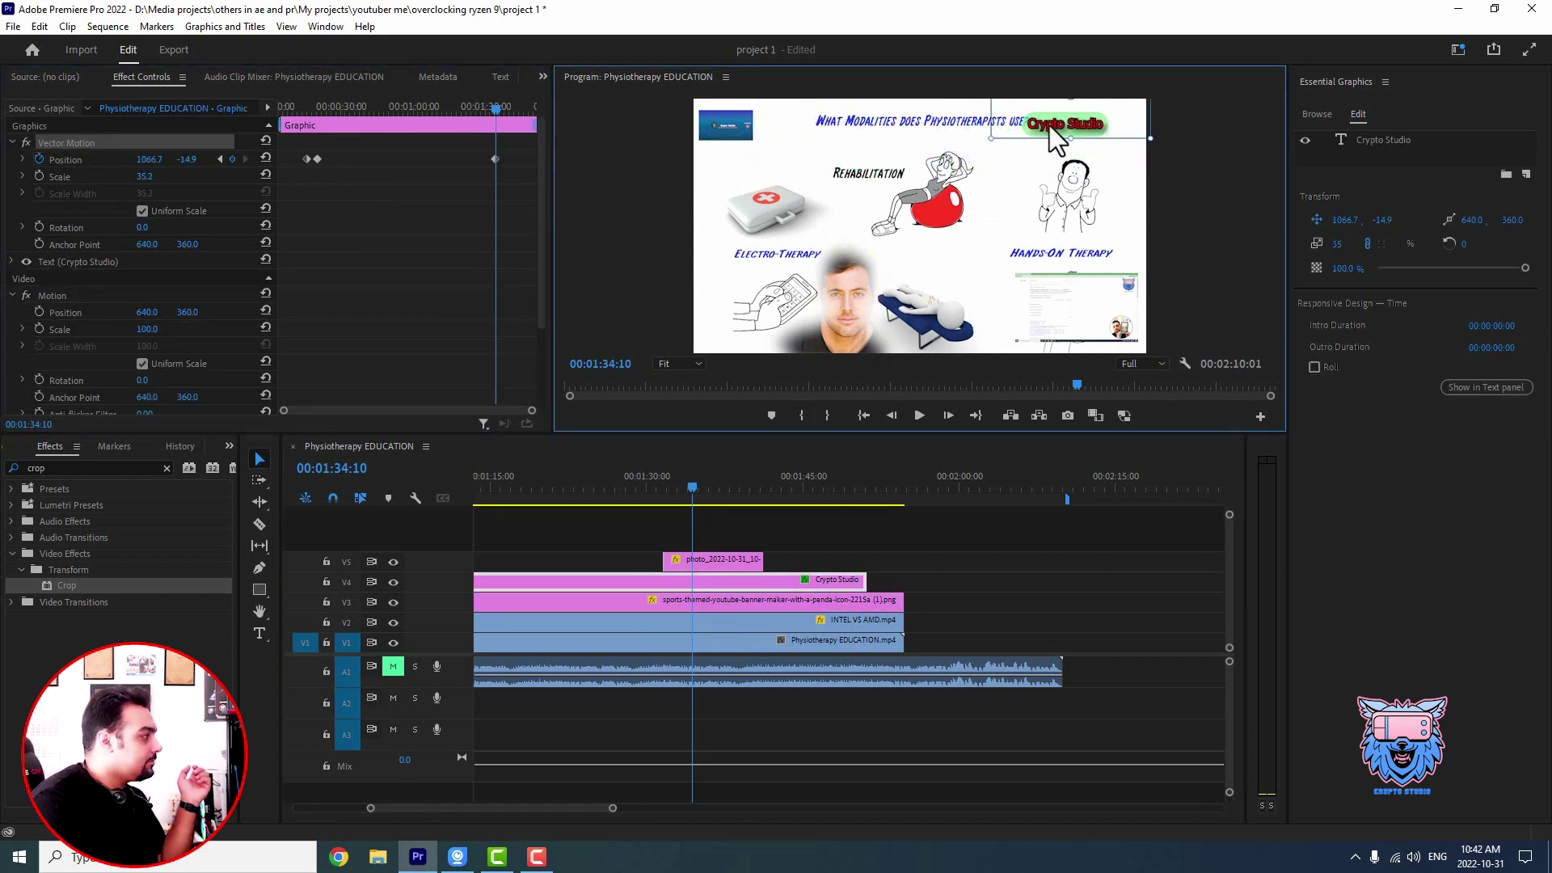
key("ctrl+z")
key("ctrl+z")
left_click_drag(705, 175, 811, 117)
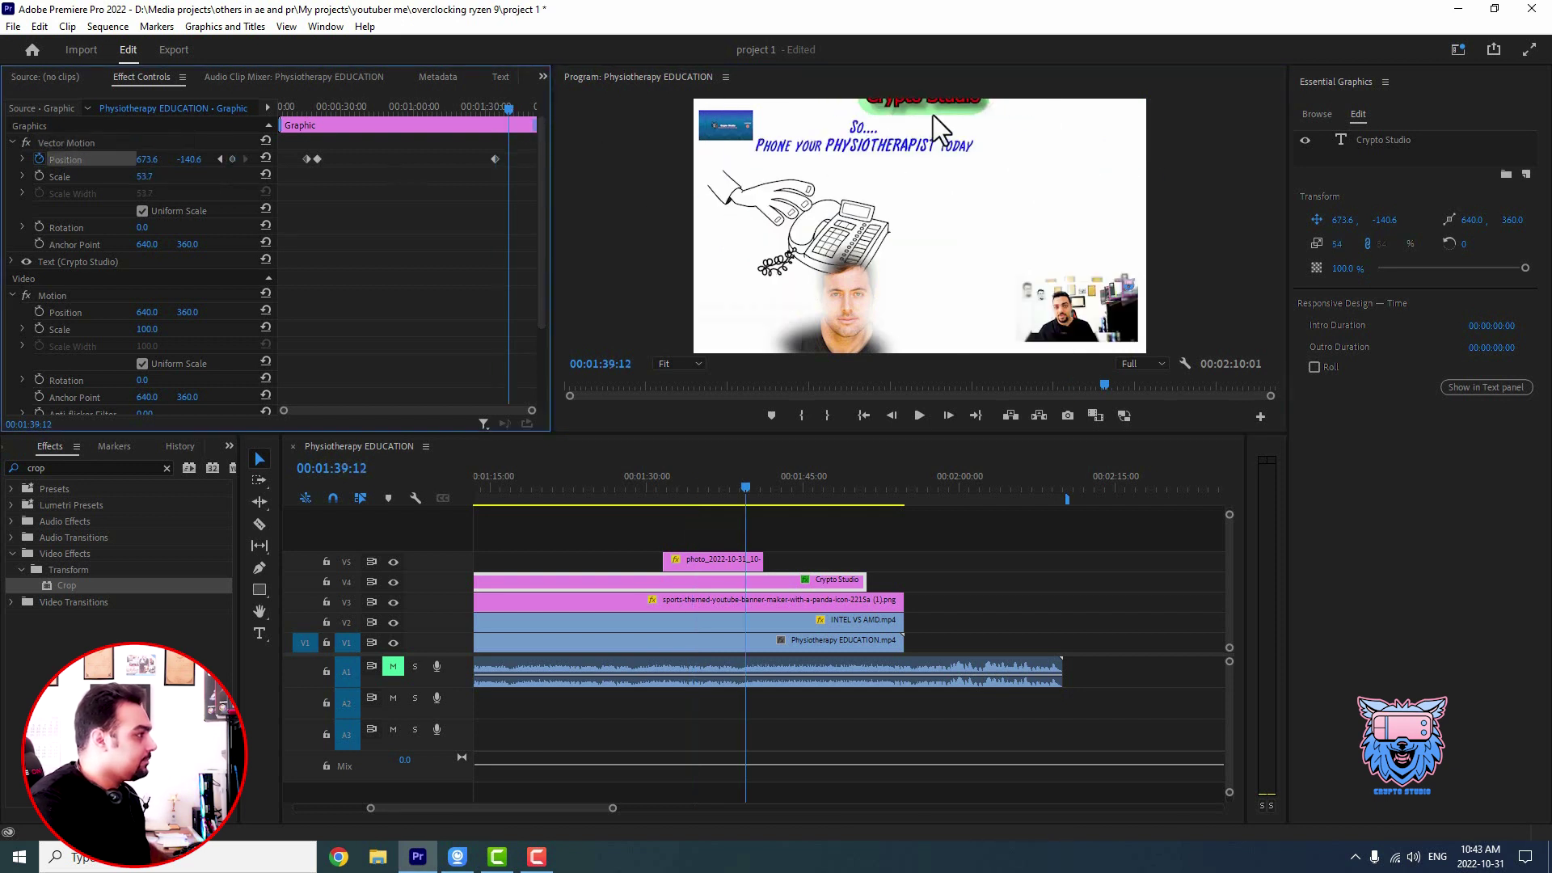
left_click(929, 114)
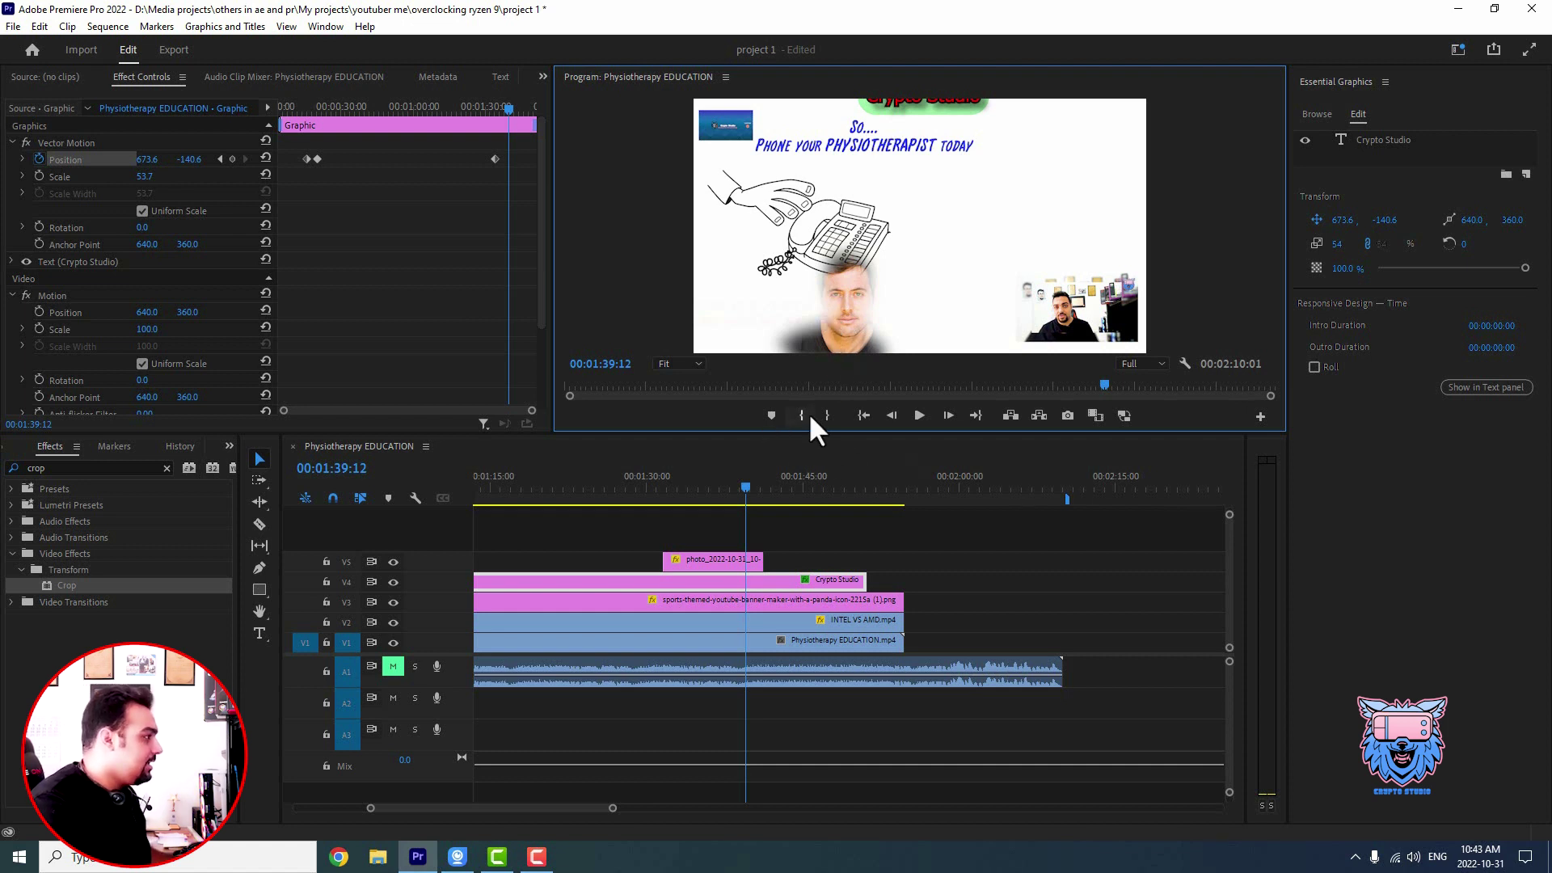
- Undo the title and photo changes, and reposition the masked photo in the frame's lower-left area at about 359, 655
key("ctrl+z")
key("ctrl+z")
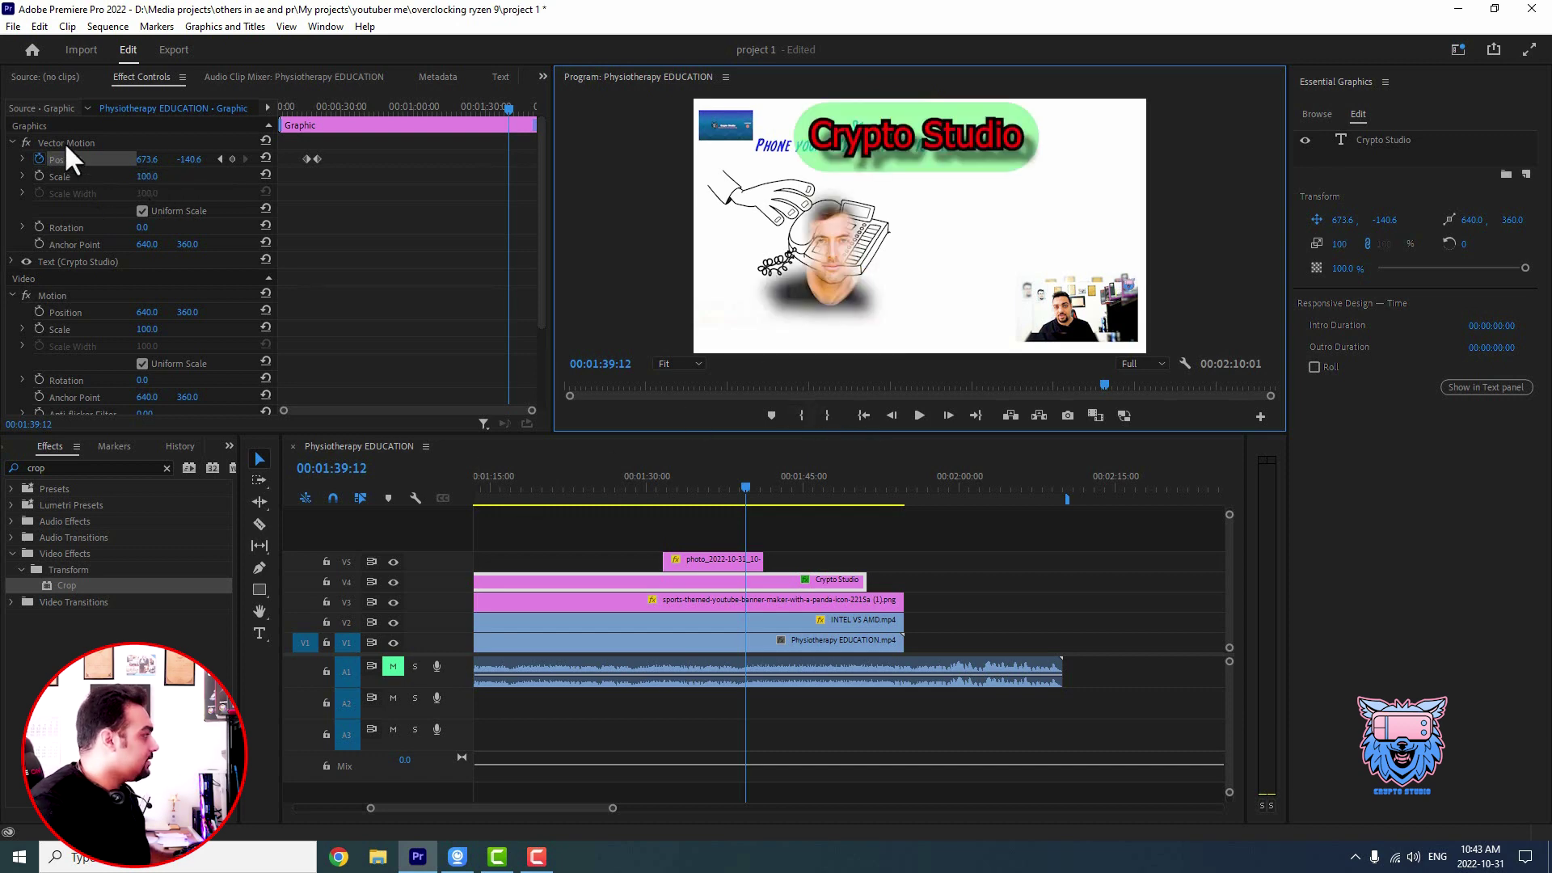
left_click_drag(817, 336, 756, 348)
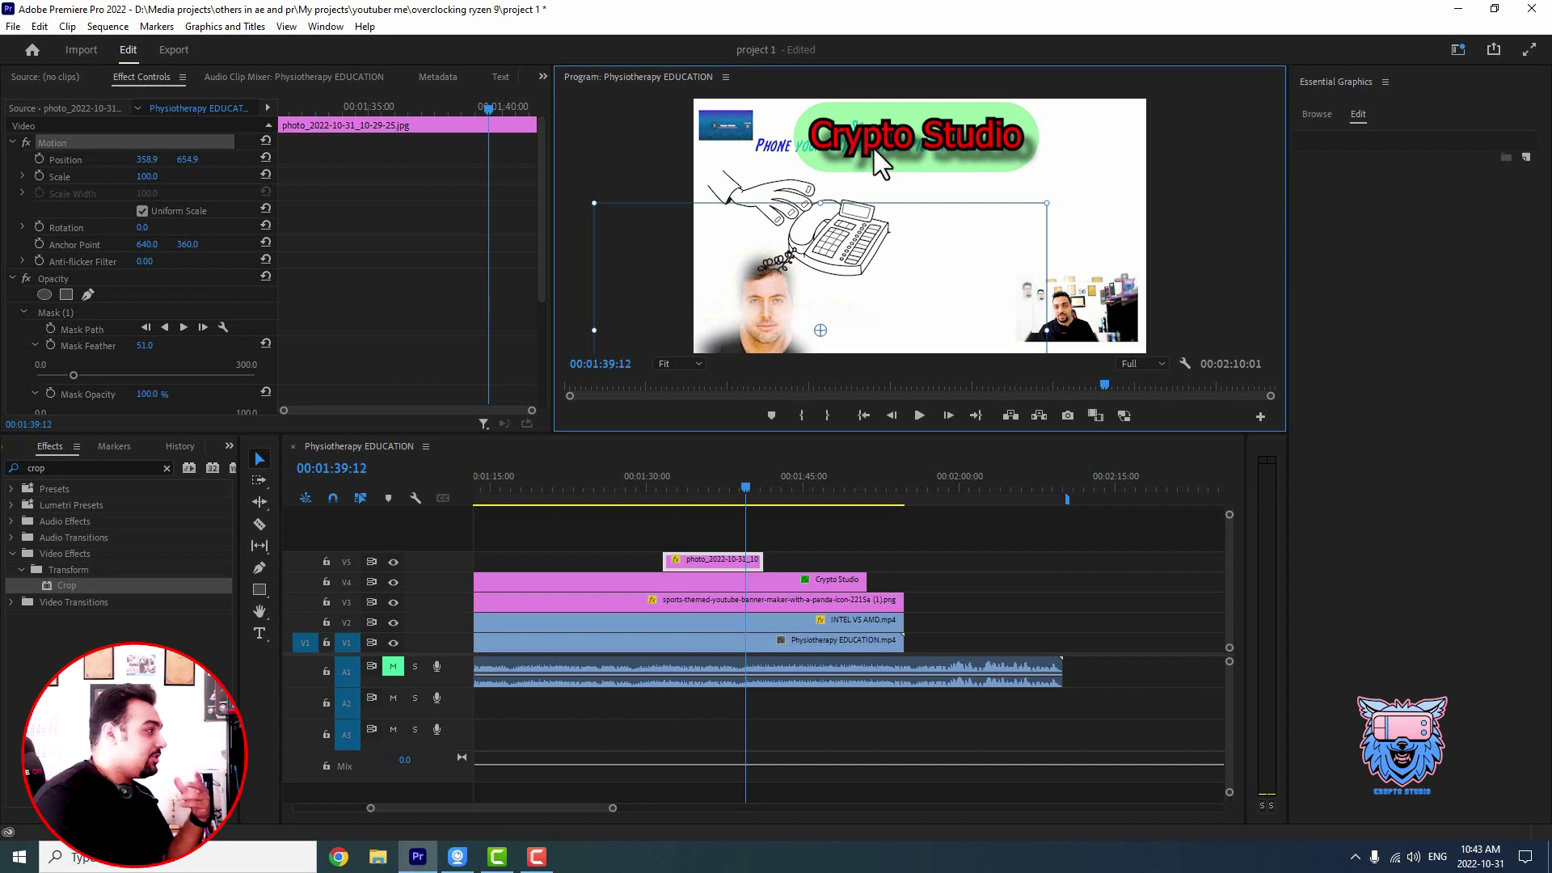
- Play the Crypto Studio title between its two existing Position keyframes near 00:00:20 to examine its movement
left_click(693, 580)
left_click(360, 411)
left_click(313, 106)
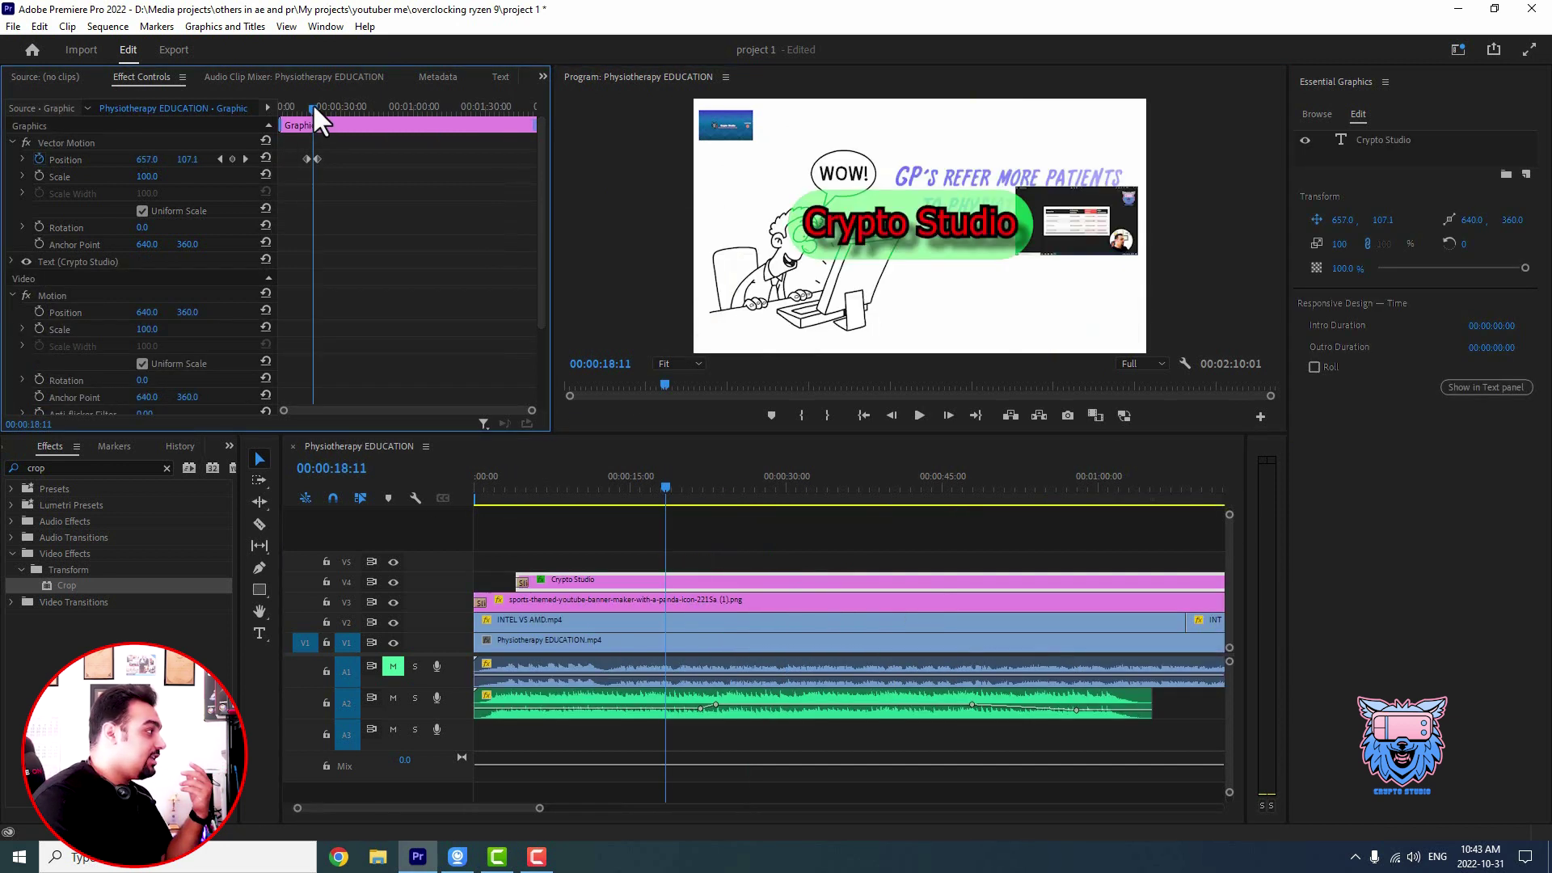
key("space")
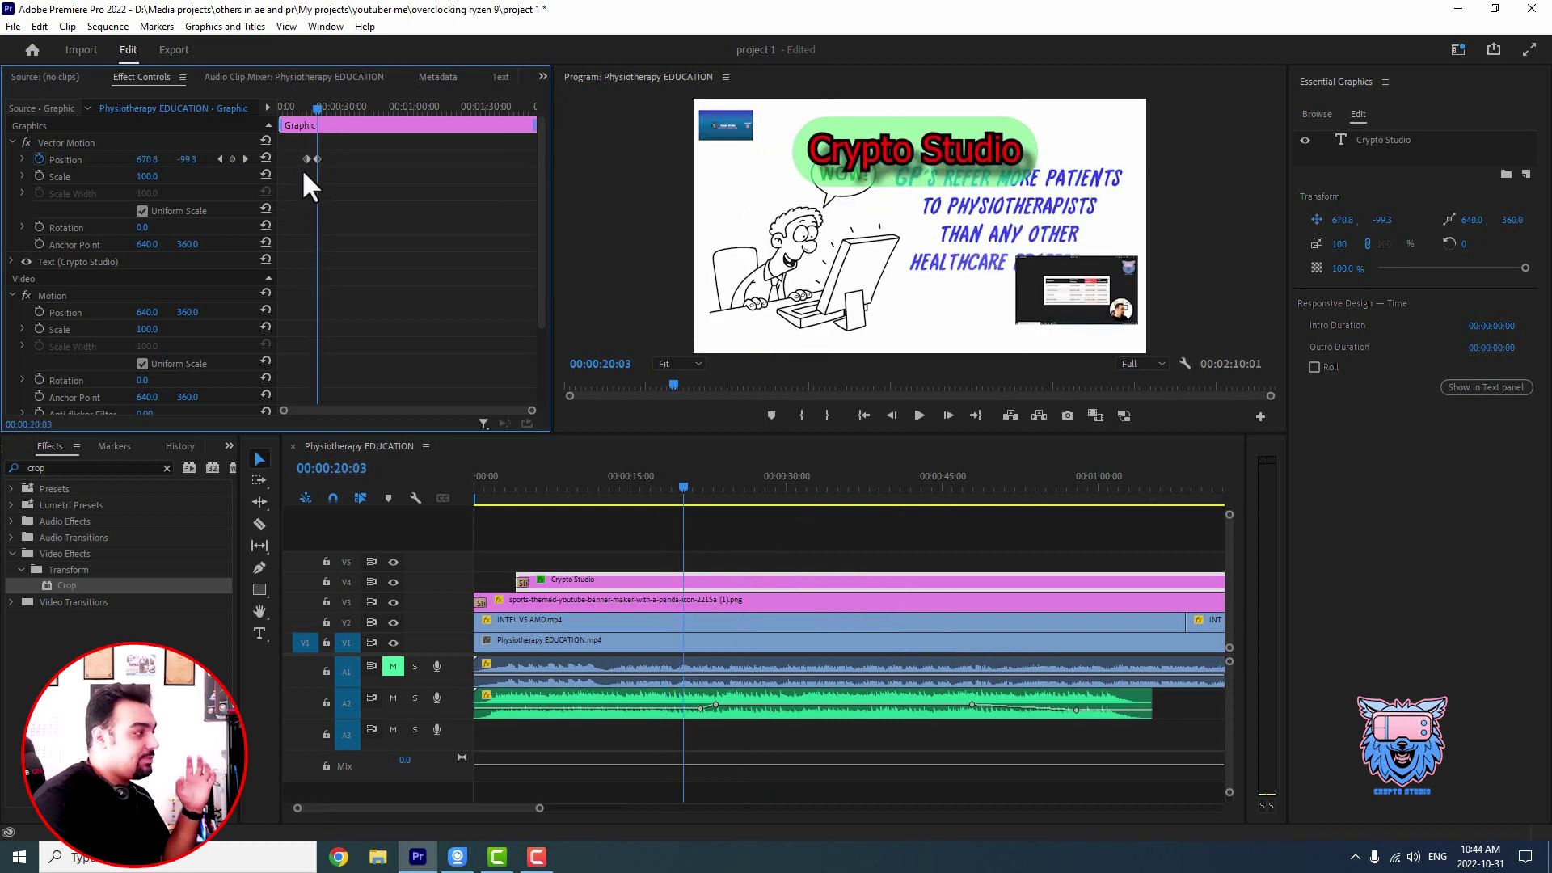
- At the 00:00:20:11 keyframe, scale the Crypto Studio title to 37.8% and move it to the frame's upper-right corner, about 1142, -38
left_click_drag(310, 106, 314, 107)
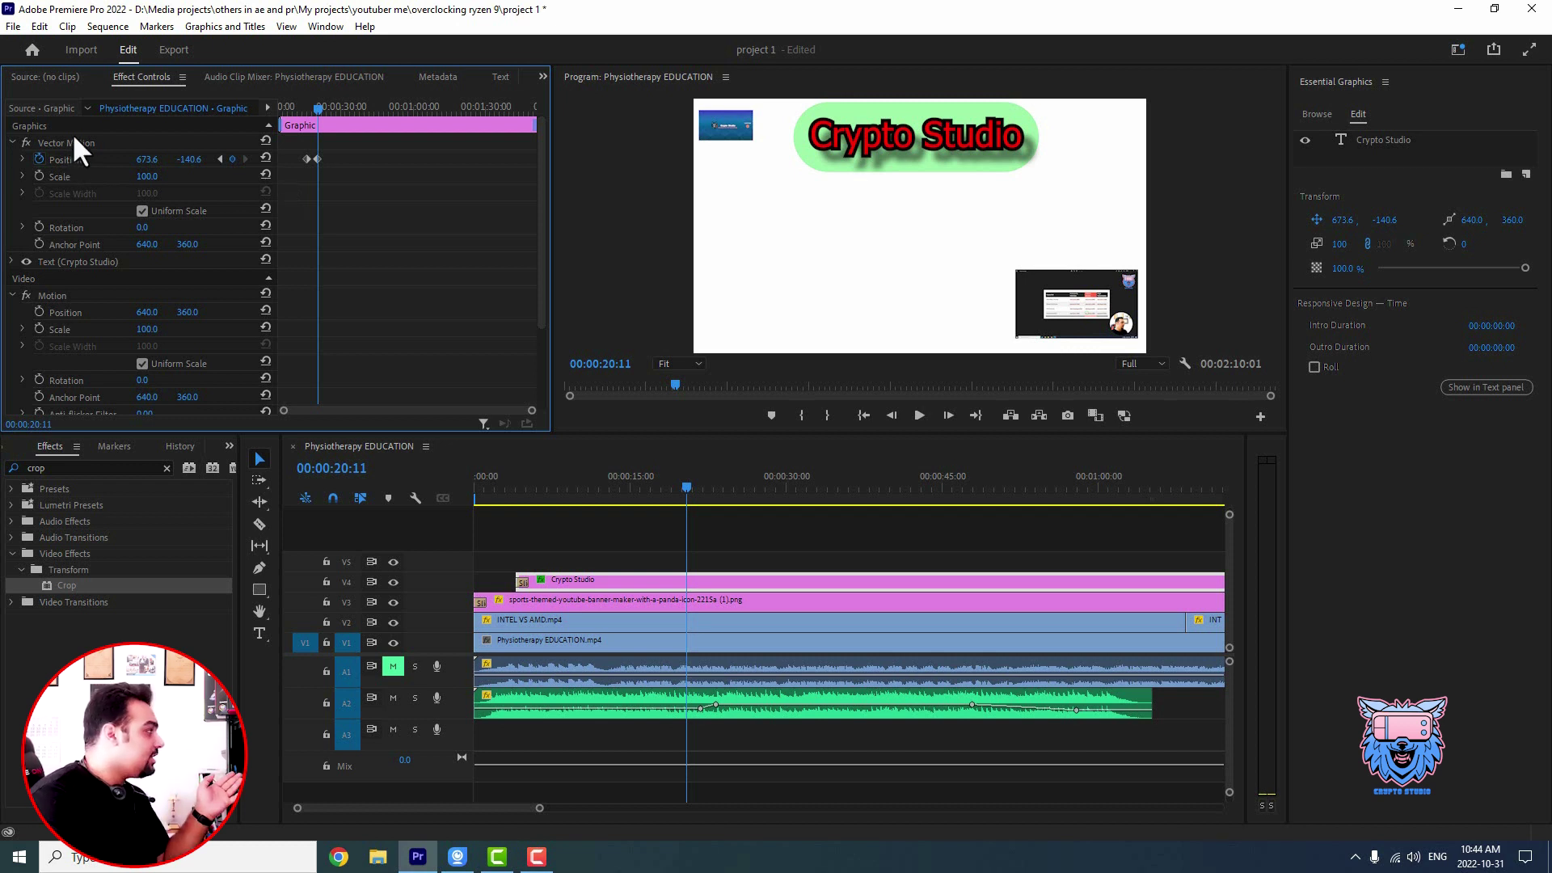
left_click(63, 158)
left_click_drag(865, 144, 971, 151)
left_click_drag(813, 179, 1036, 120)
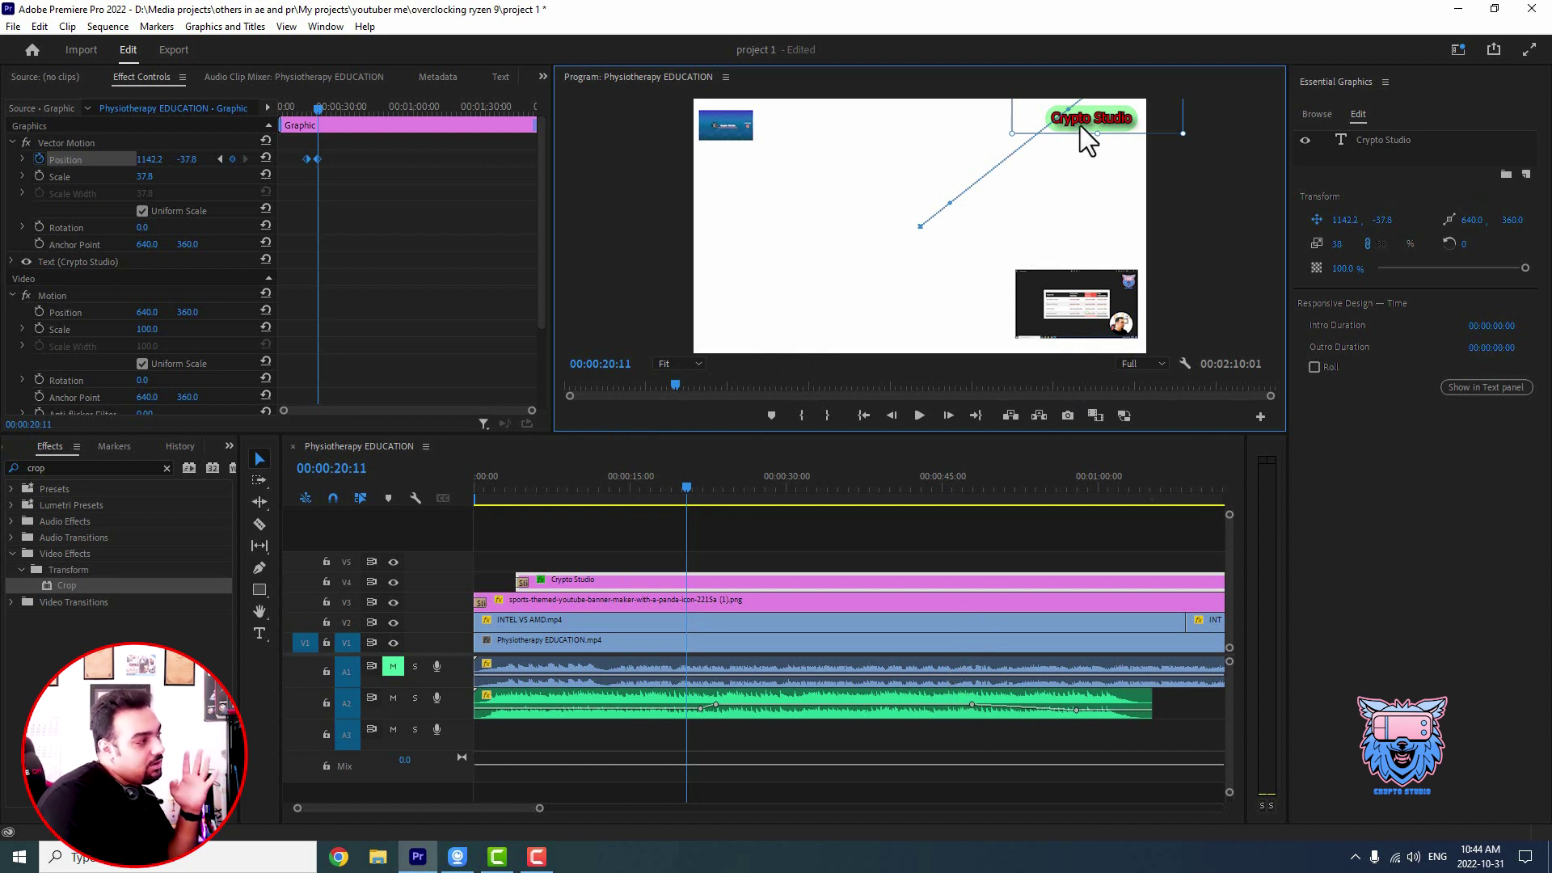
- Add a Position keyframe to the title at 00:00:48:17, and move the title to the frame's lower-left corner, about 189, 559, at 00:00:54:17
left_click_drag(693, 484, 982, 469)
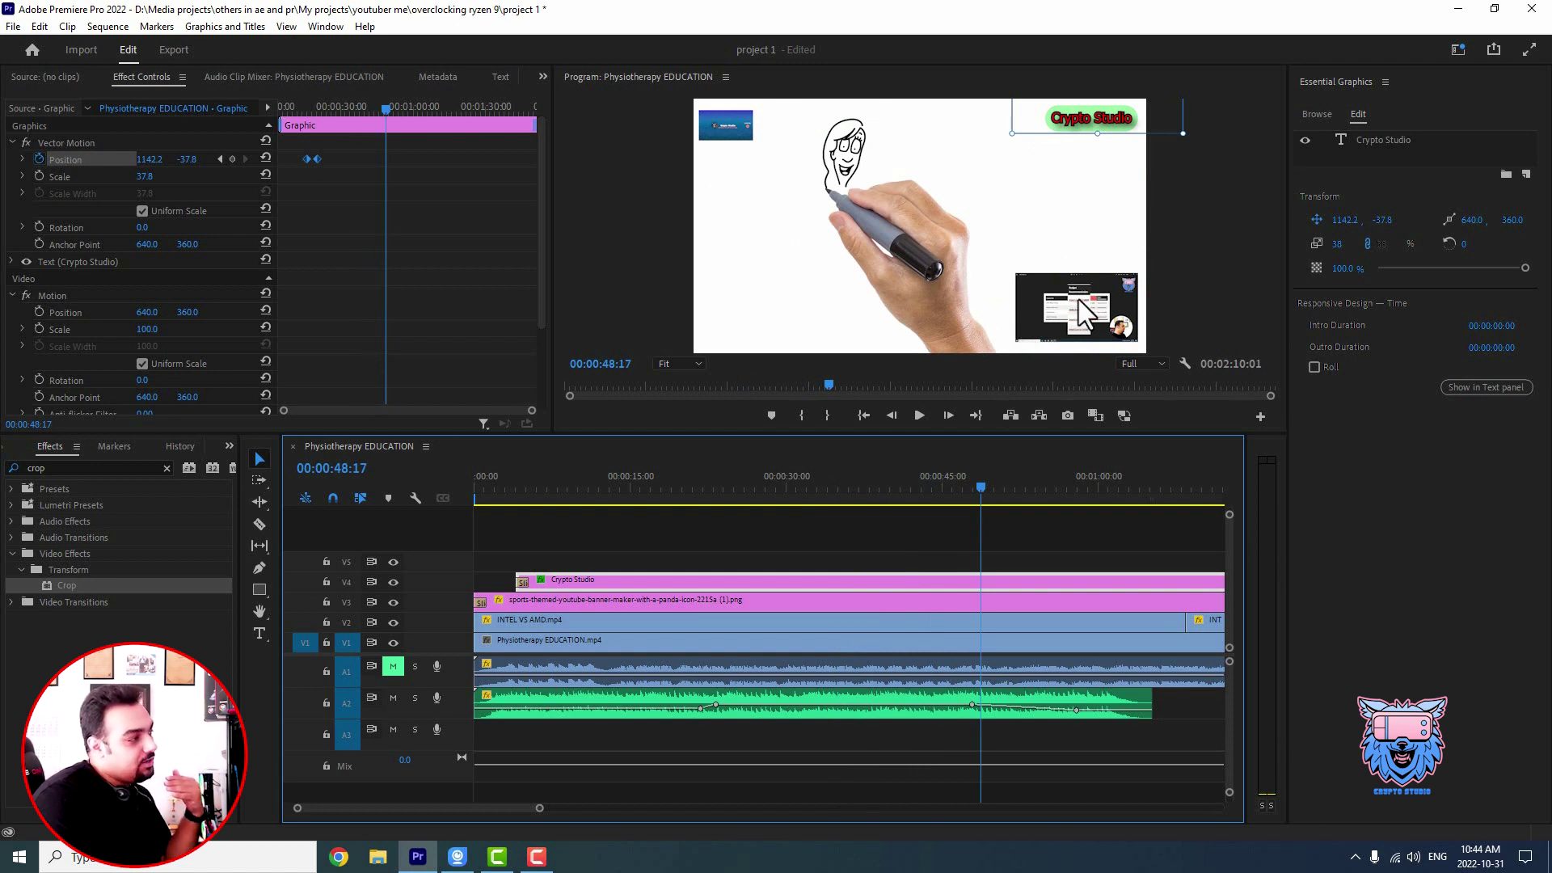
left_click(231, 158)
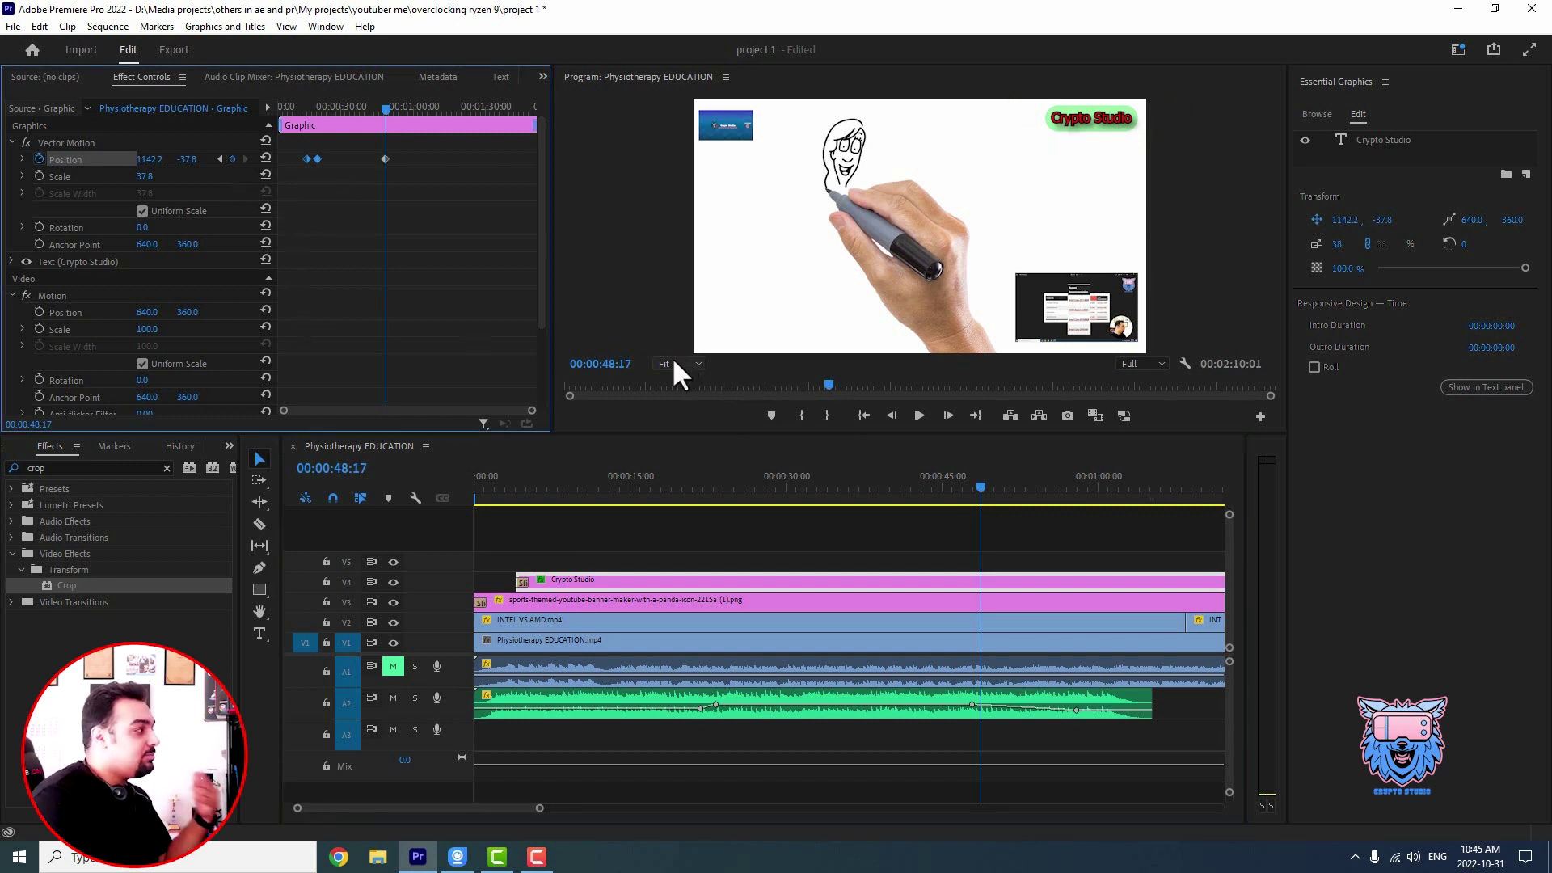
key("space")
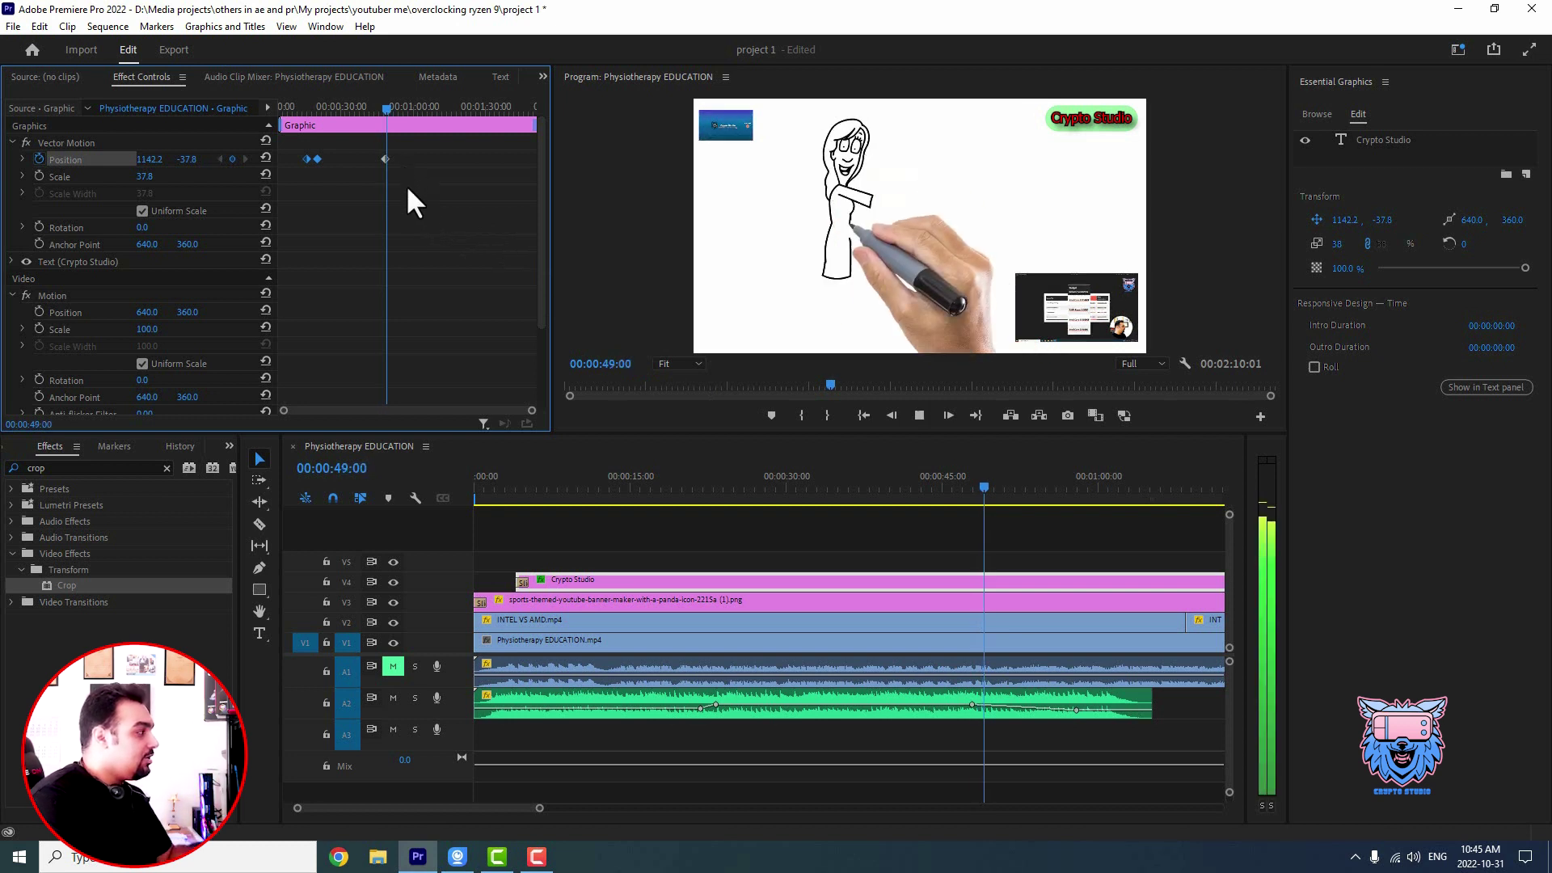
key("space")
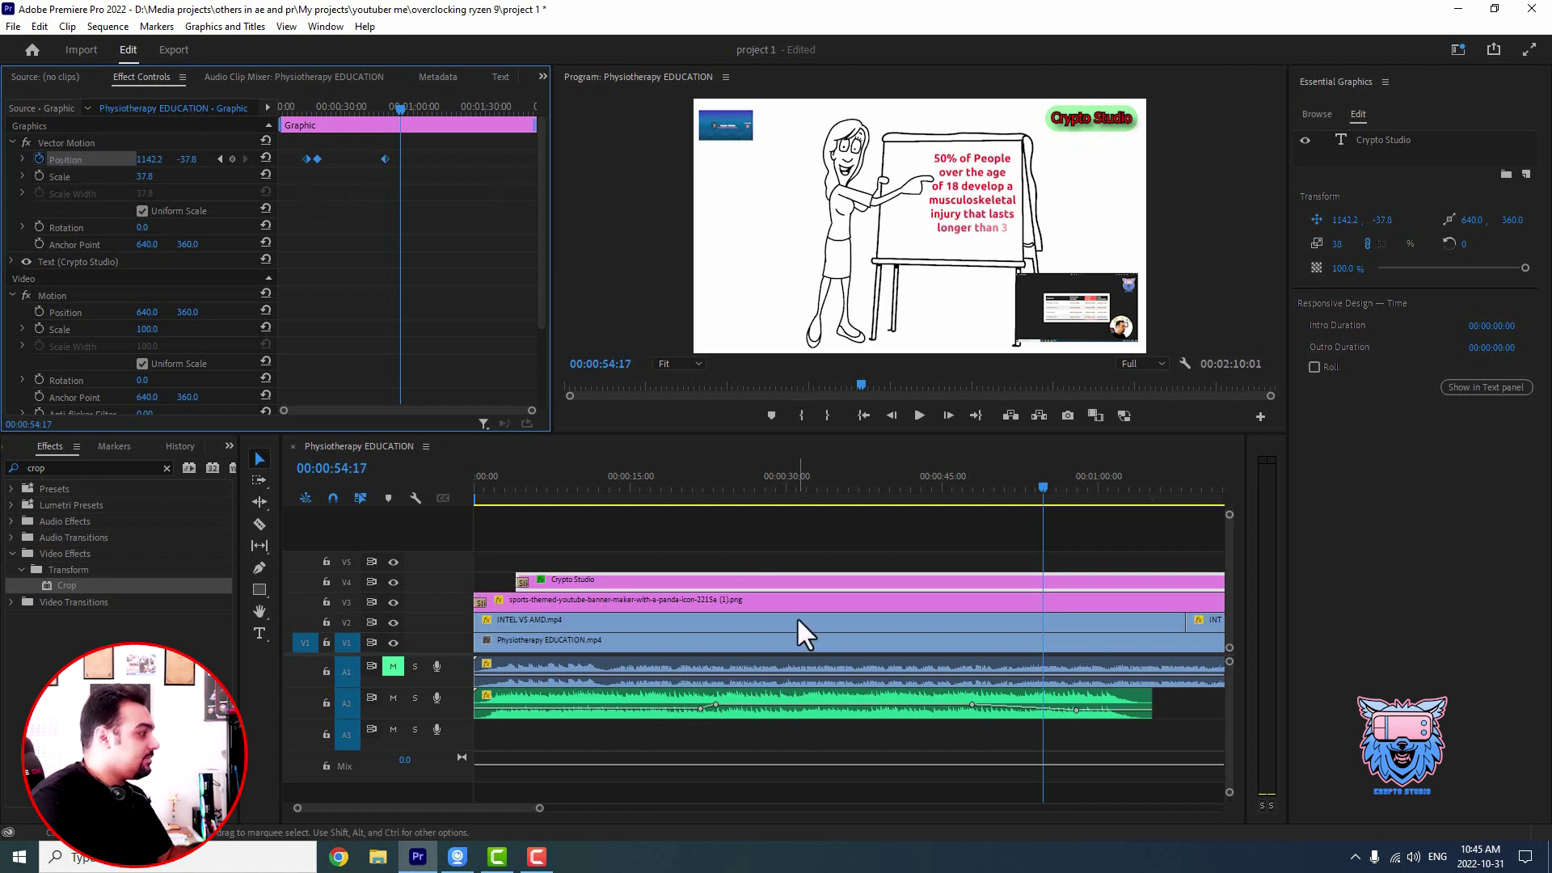
left_click(85, 159)
left_click_drag(1054, 128, 715, 330)
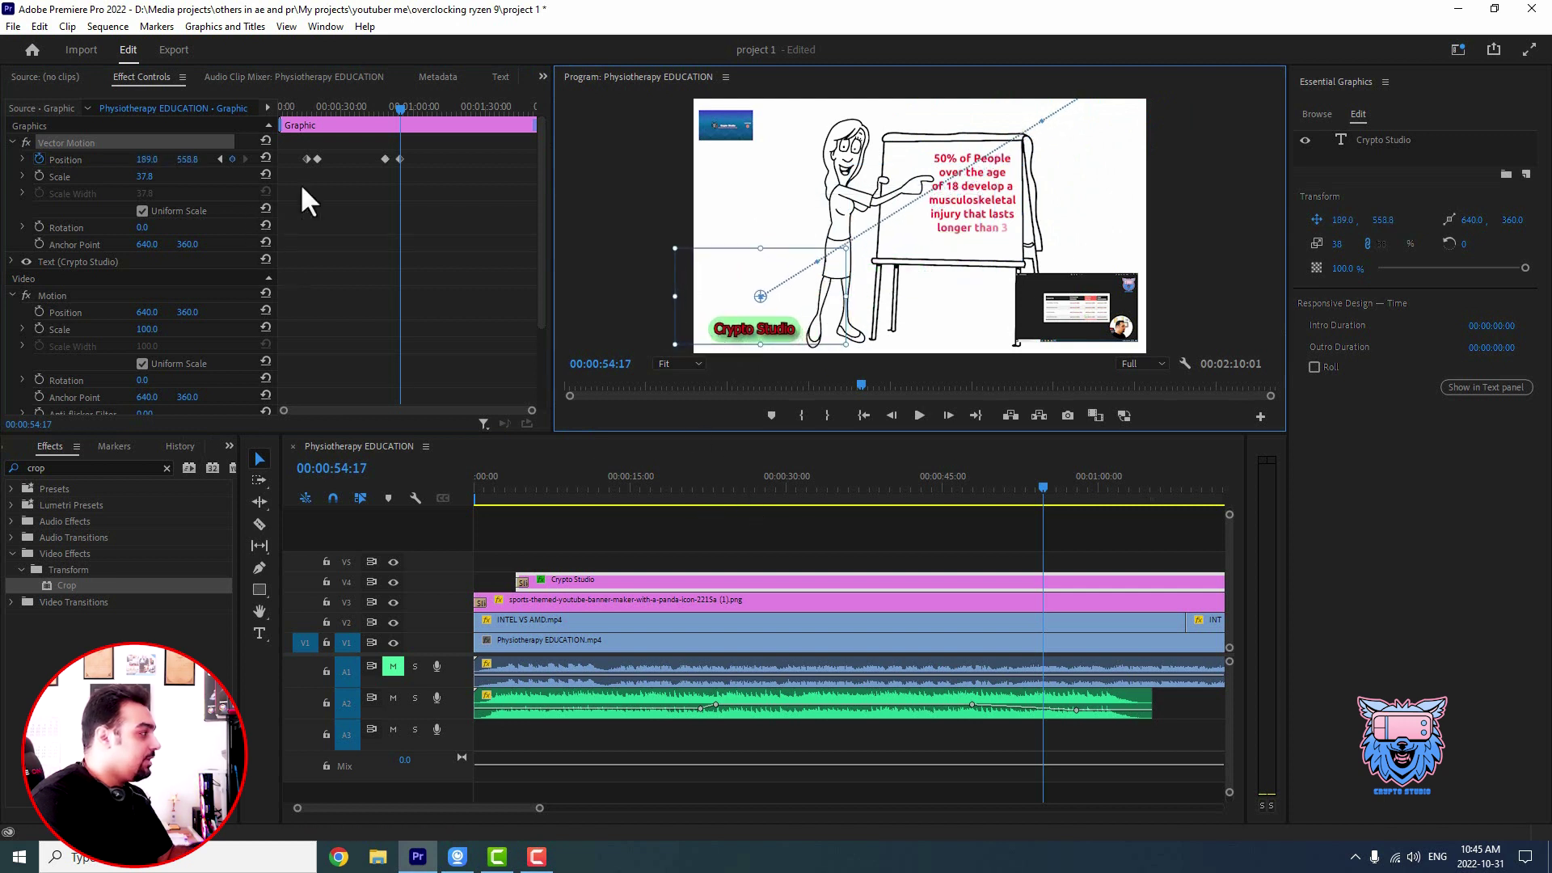
left_click(399, 159)
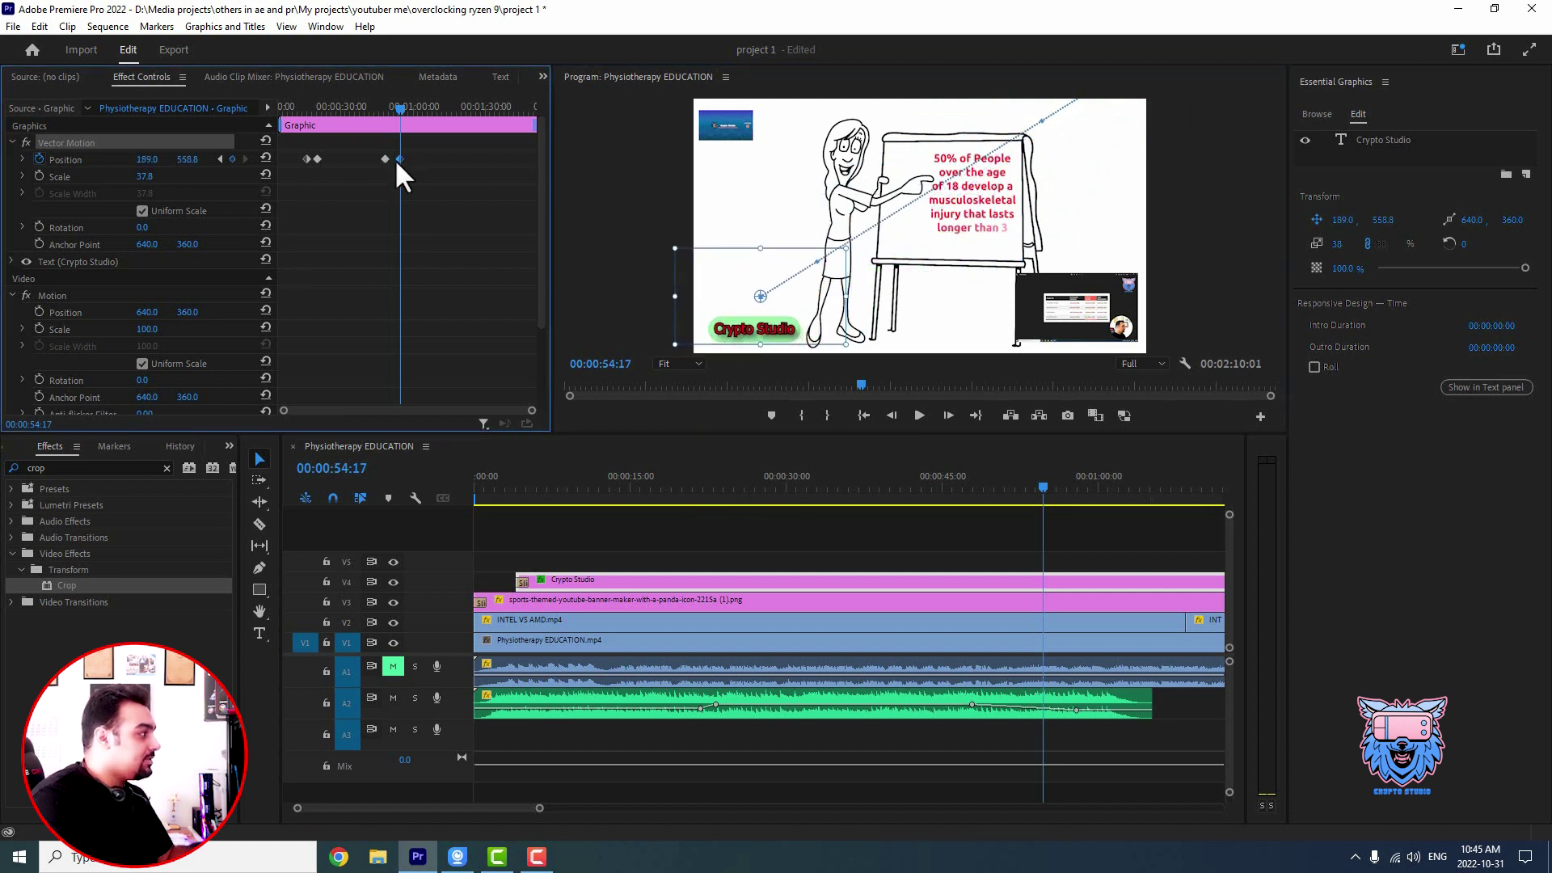
- Play the Crypto Studio title's animation from 00:00:10:18 and through its second pair of Position keyframes to check both moves
left_click(295, 107)
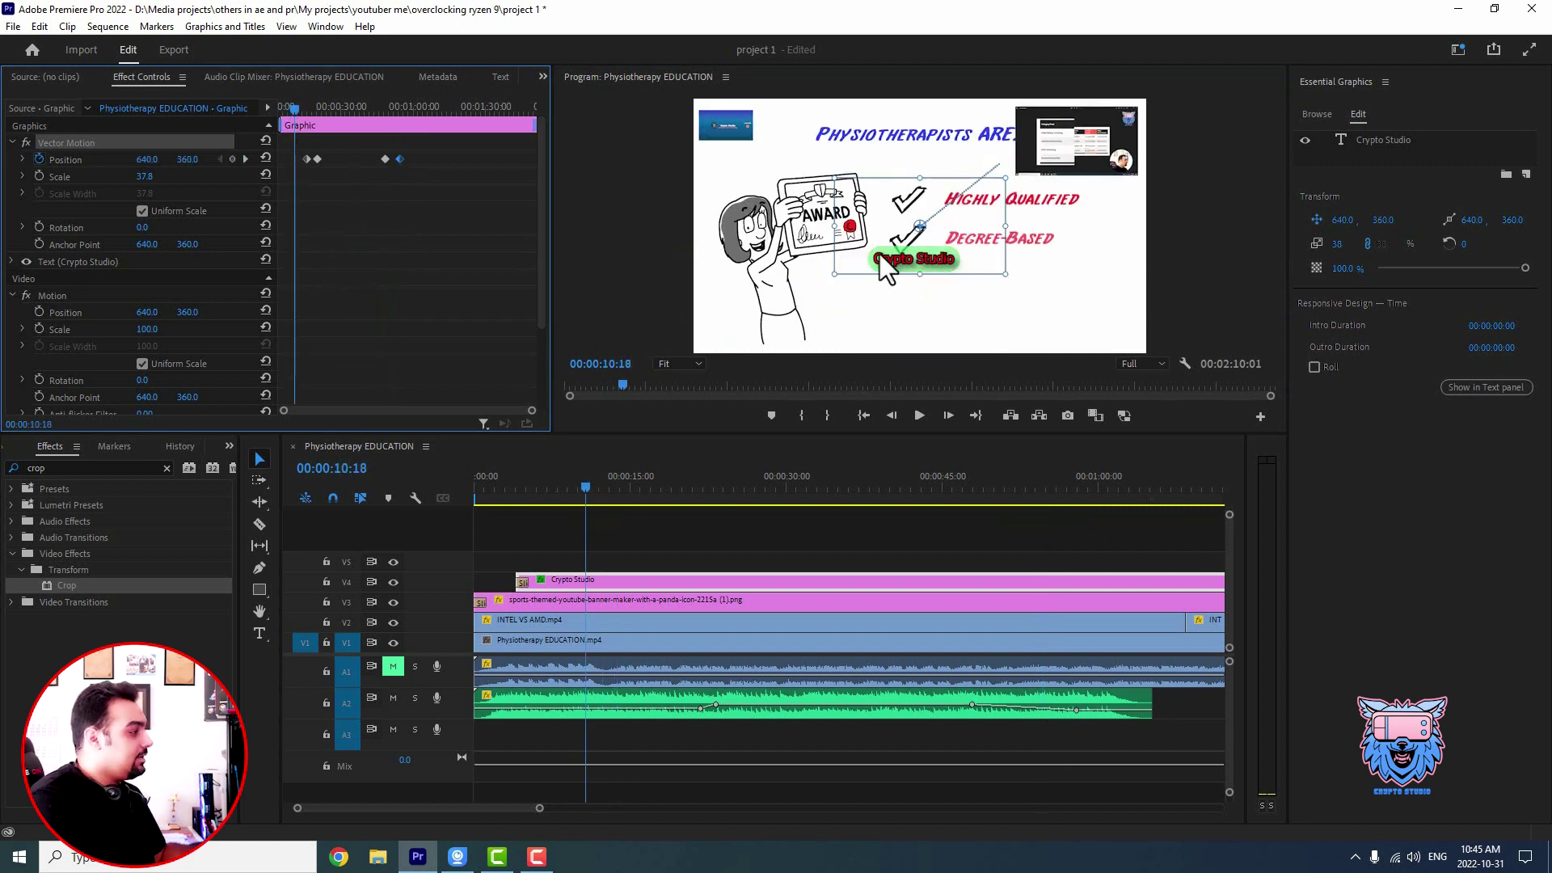
key("space")
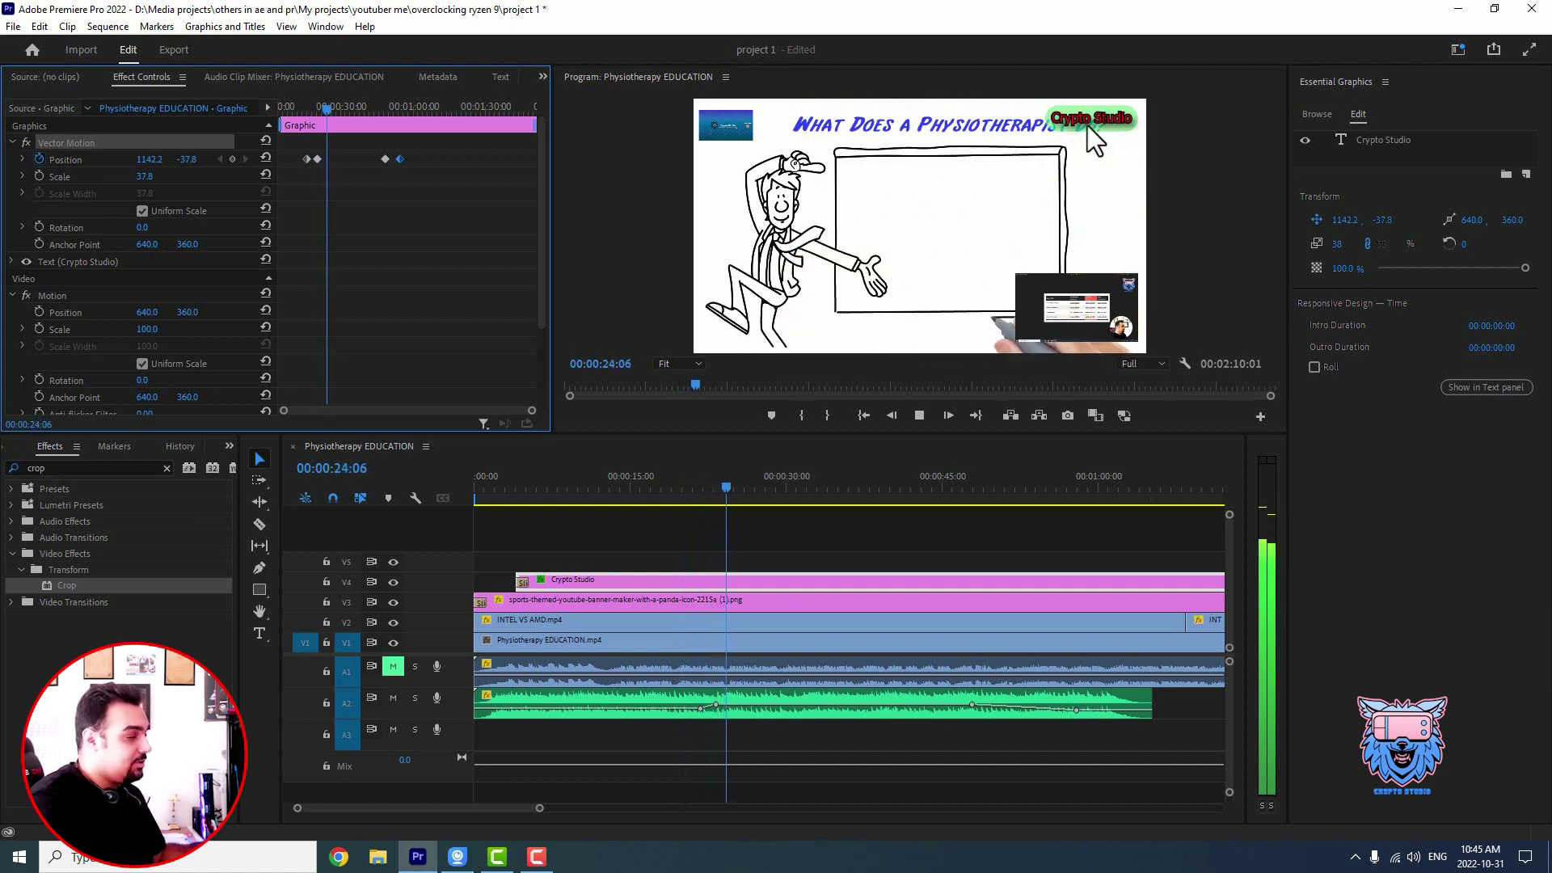
left_click_drag(380, 106, 374, 112)
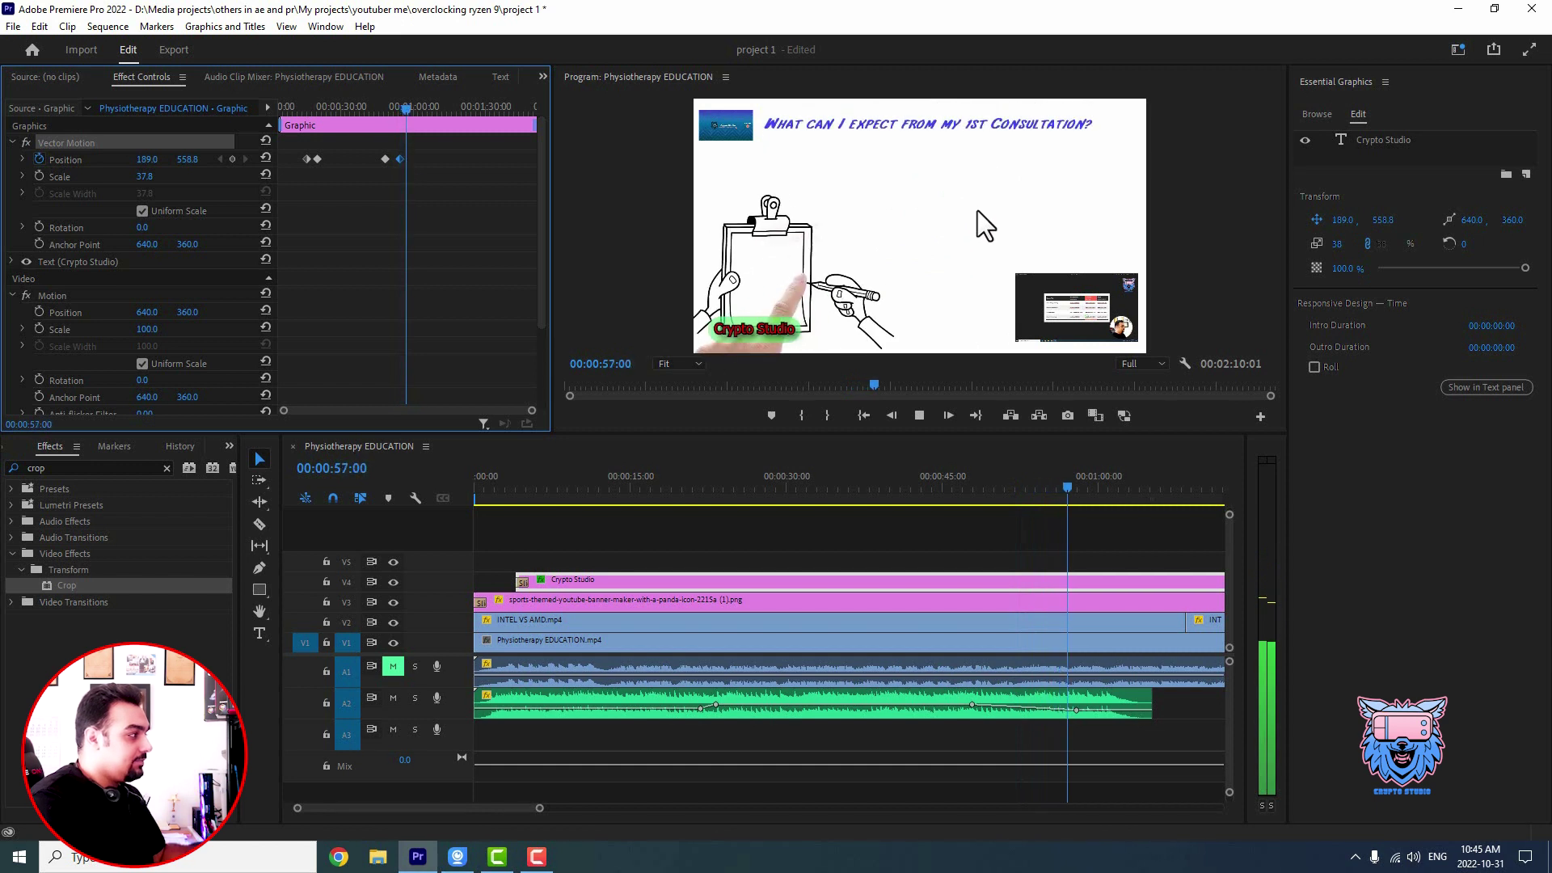
- At 00:01:33:15, move the masked photo clear of the Crypto Studio title, to about 615, 627
scroll(631, 752, "down", 5)
left_click(732, 483)
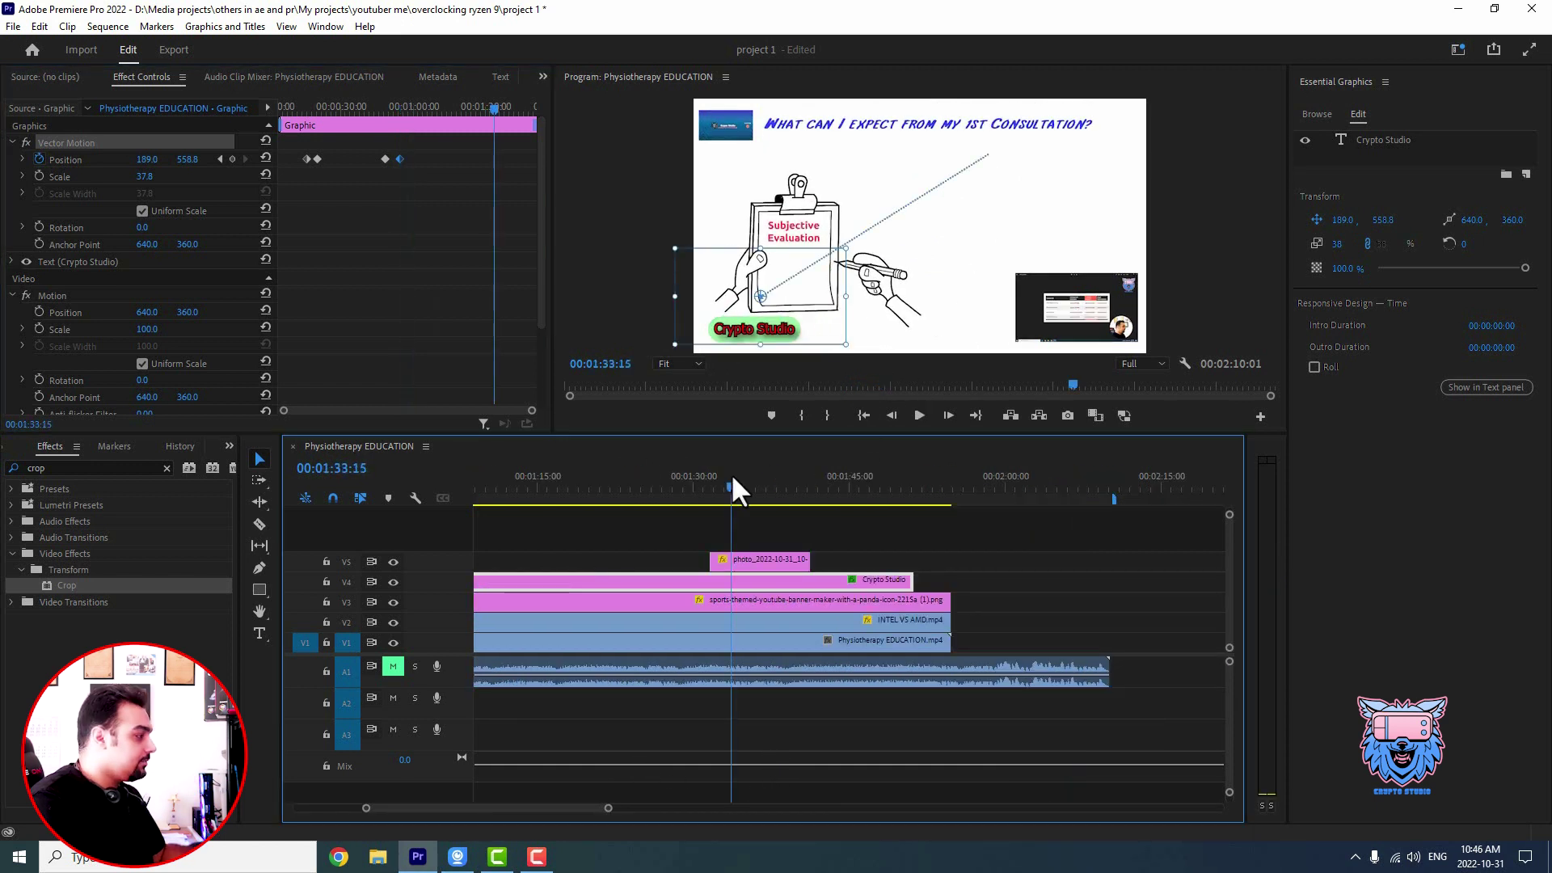
left_click_drag(786, 311, 882, 309)
key("ctrl+z")
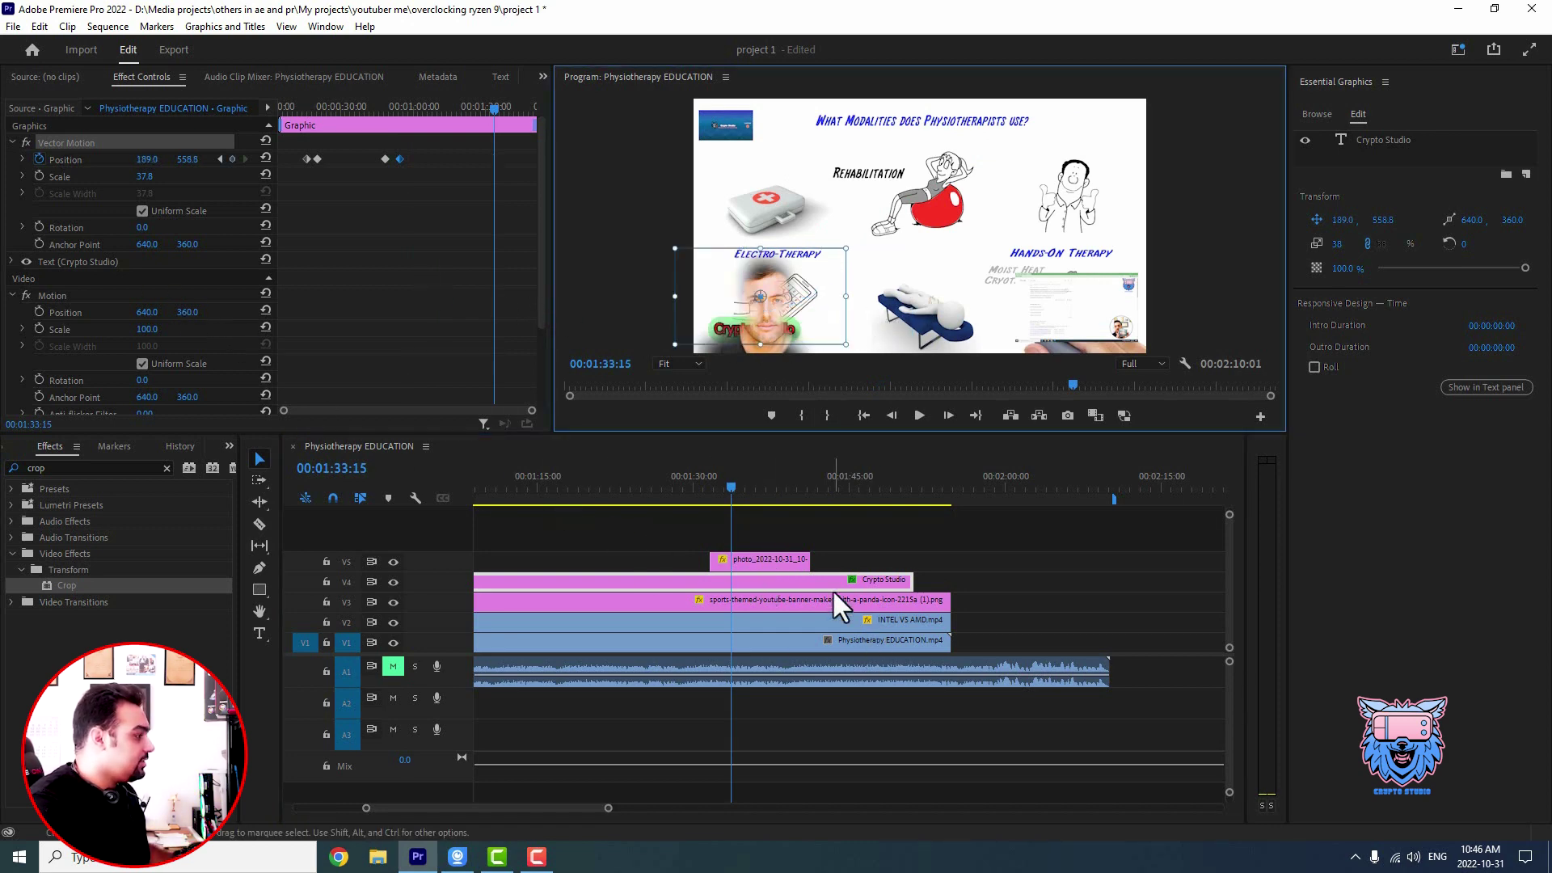
left_click(745, 561)
left_click(53, 143)
left_click_drag(807, 300, 897, 287)
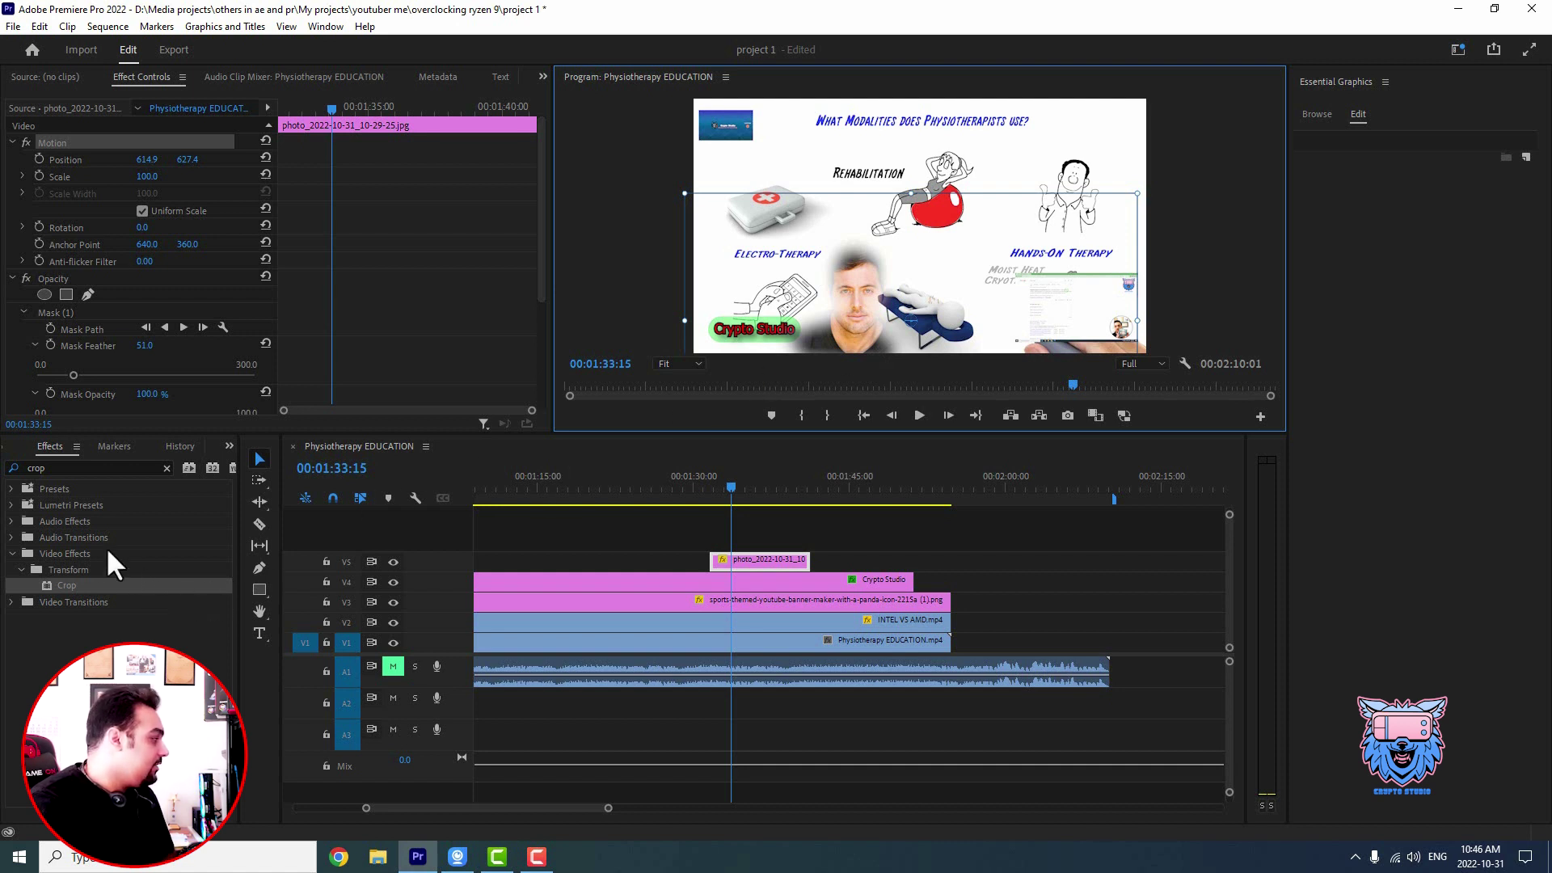
- Clear the crop search from the effects library and browse the full list of Video Effects categories
left_click(15, 548)
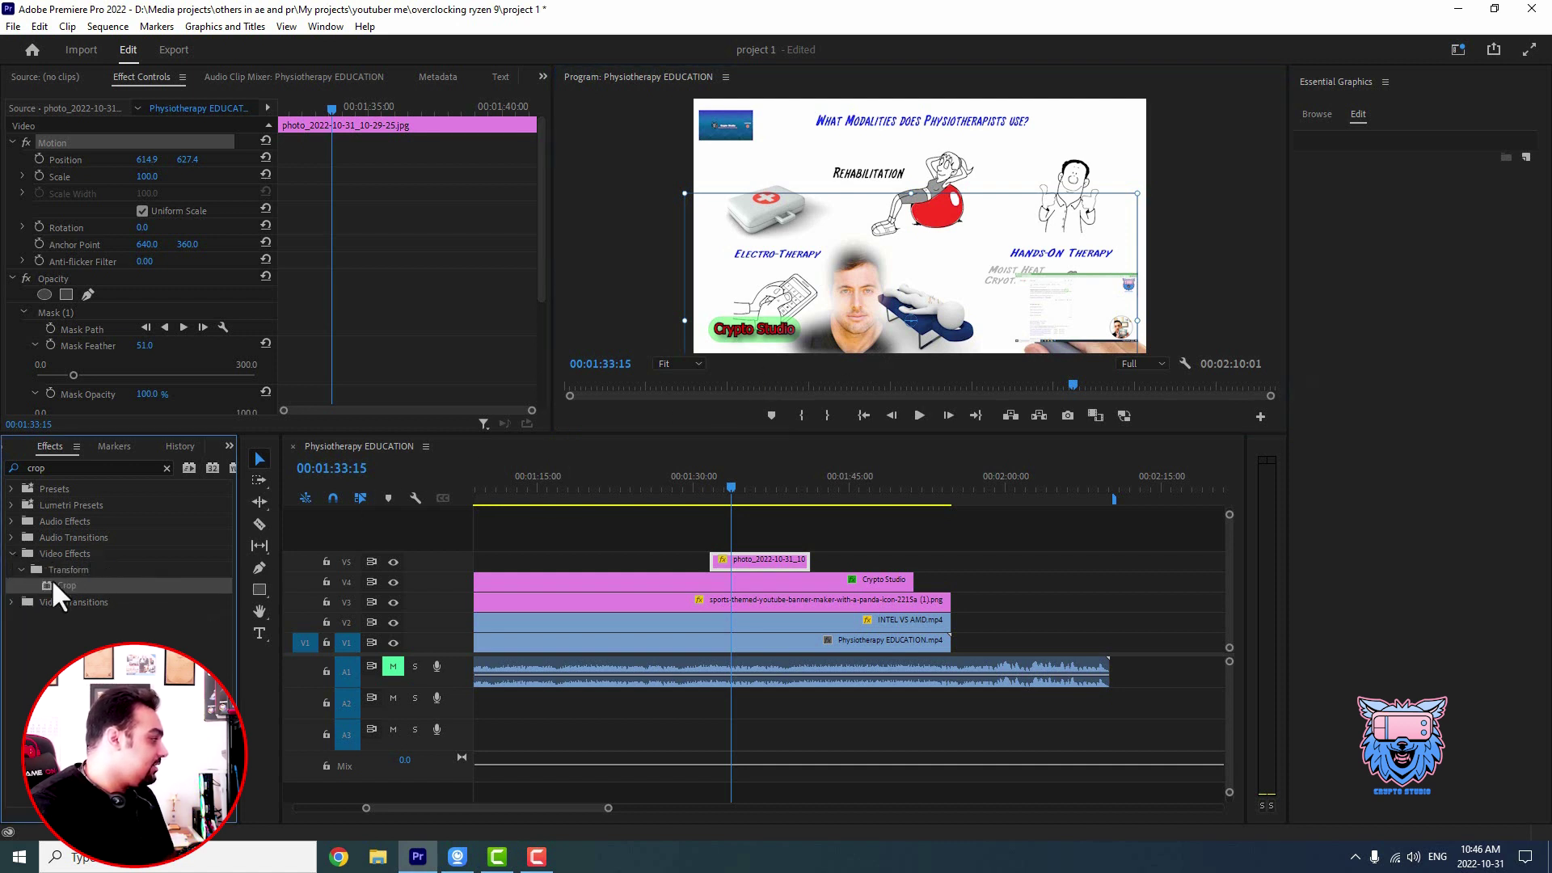
left_click(166, 469)
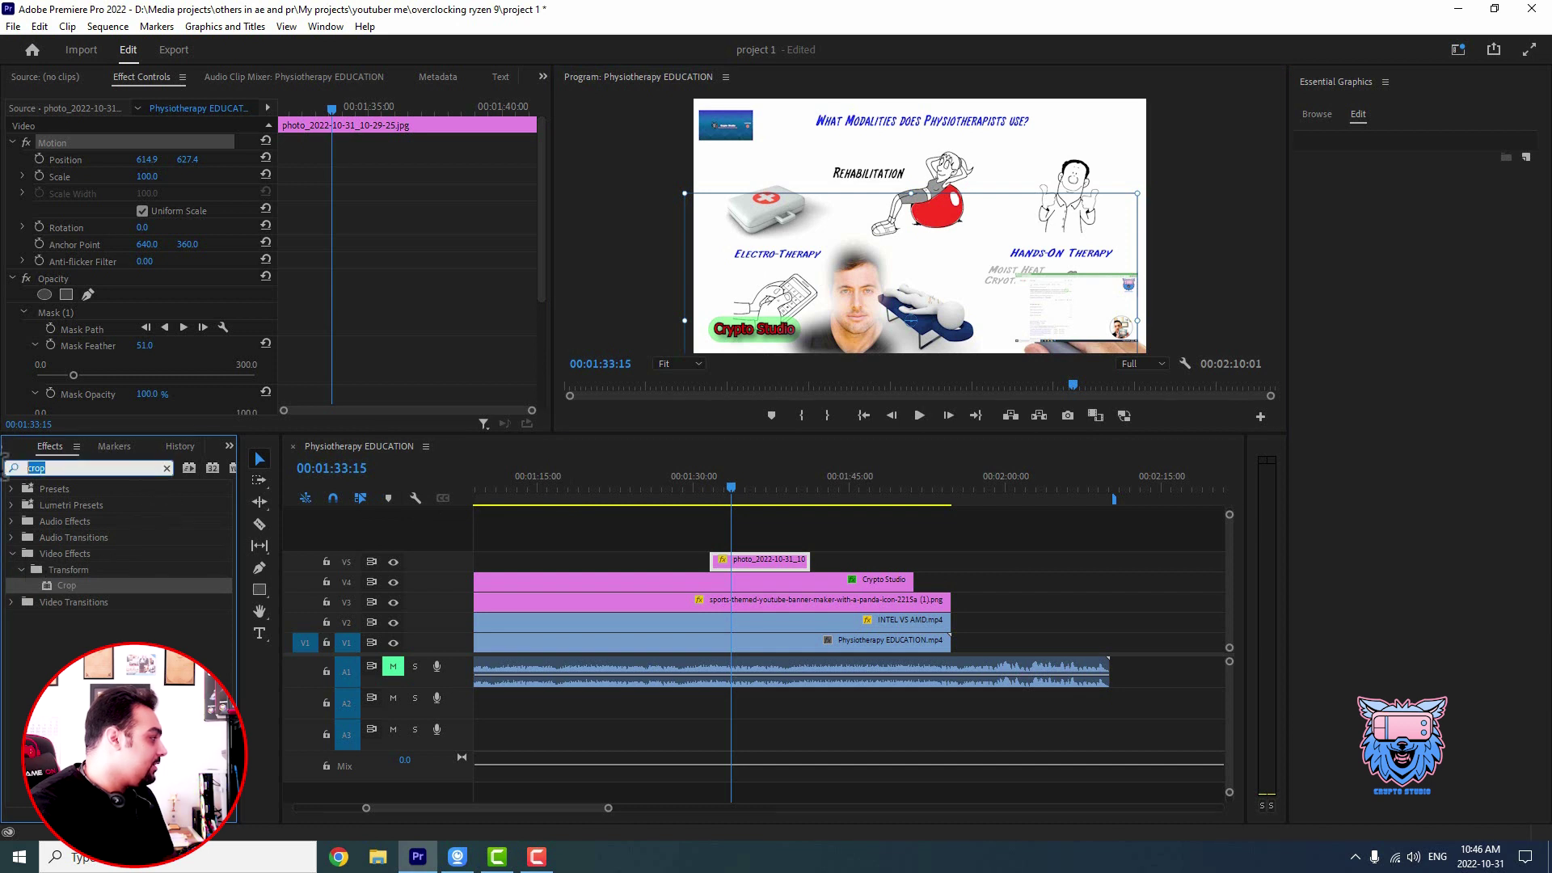
left_click(10, 552)
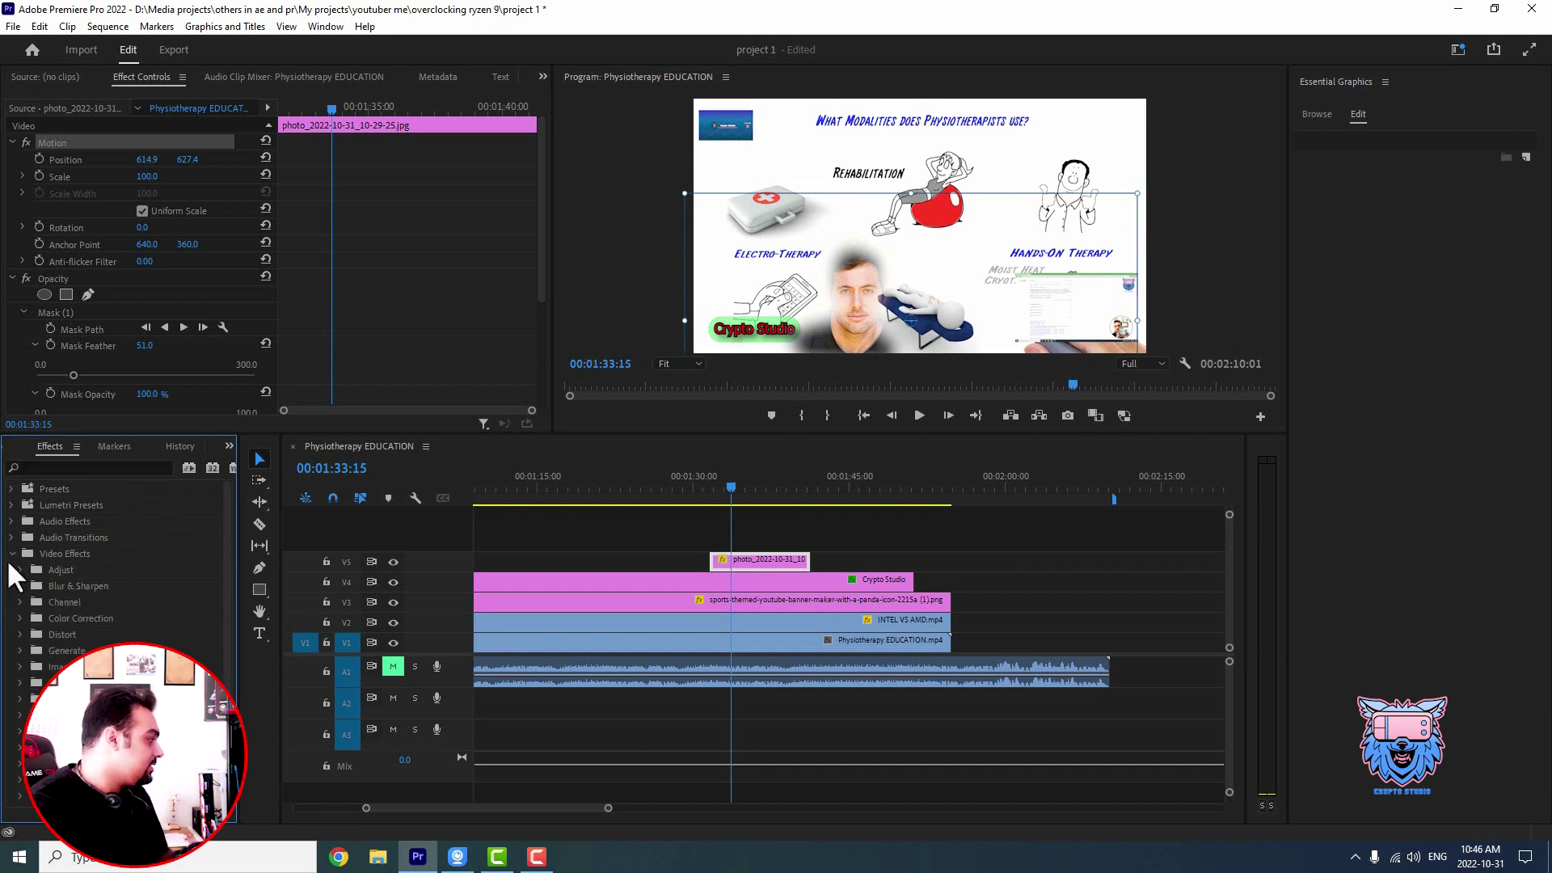
scroll(113, 566, "down", 2)
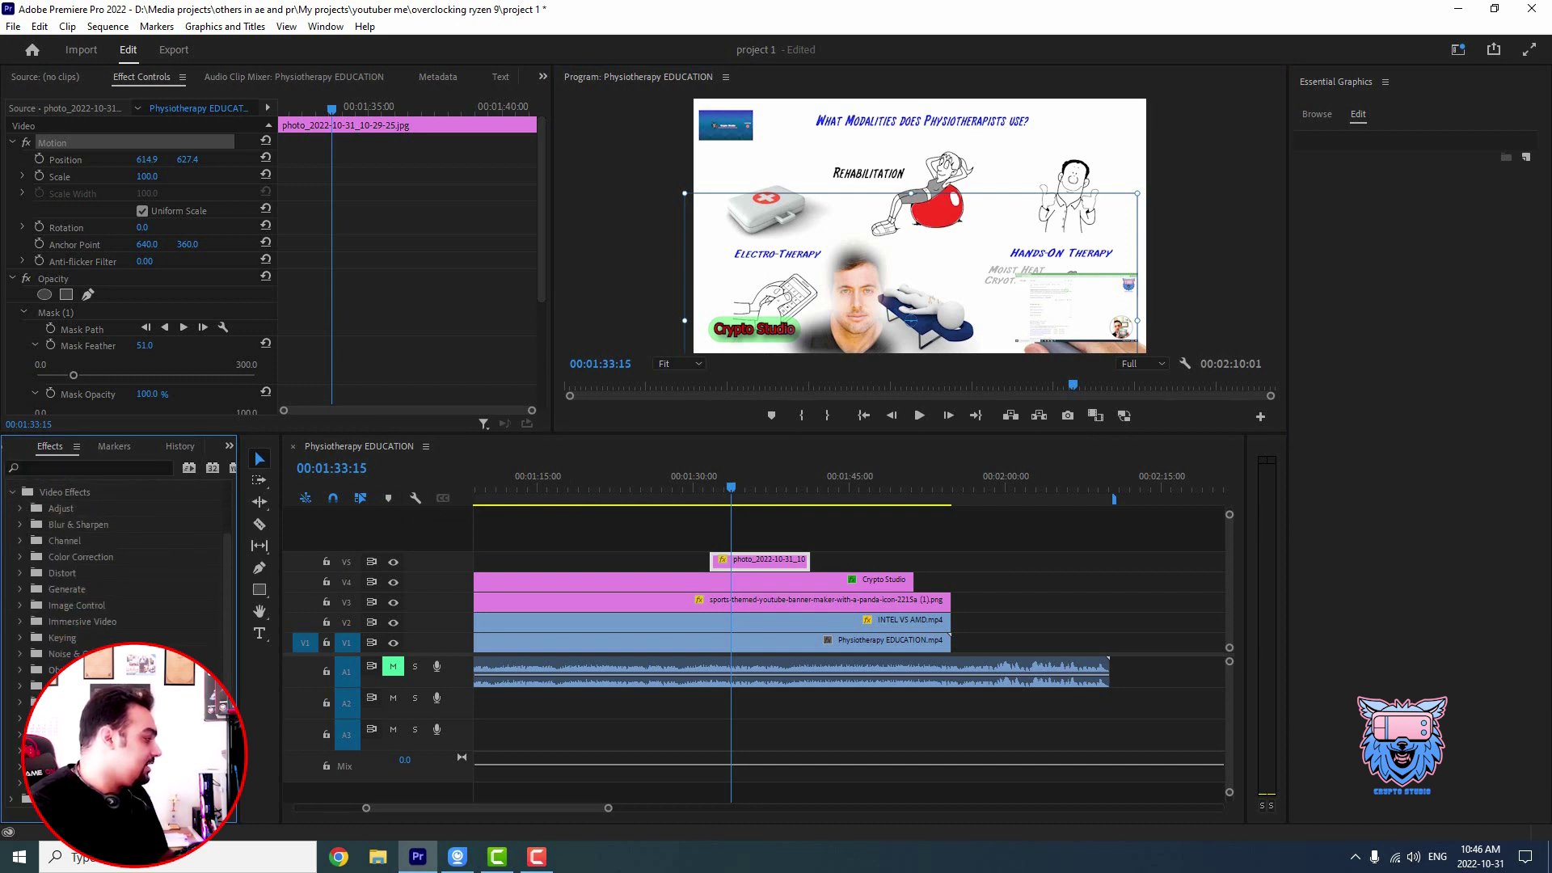